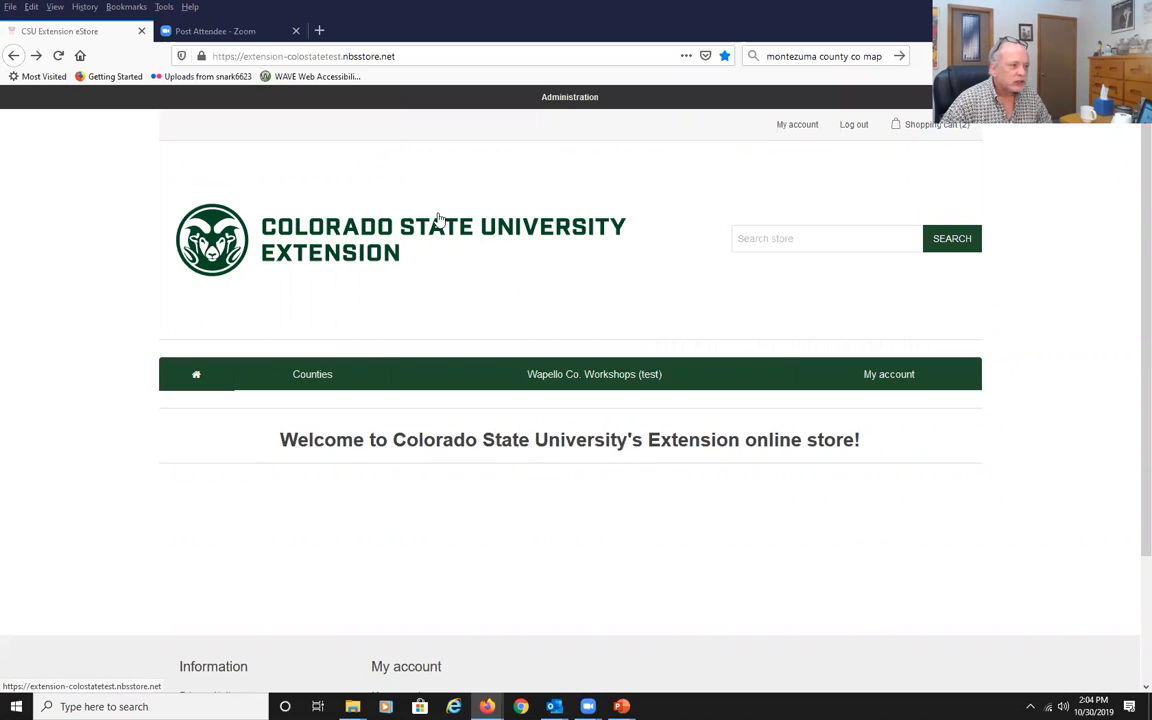
# Open the store administration's category list, add a new category and name it Wapello County (test ste).
pyautogui.click(573, 100)
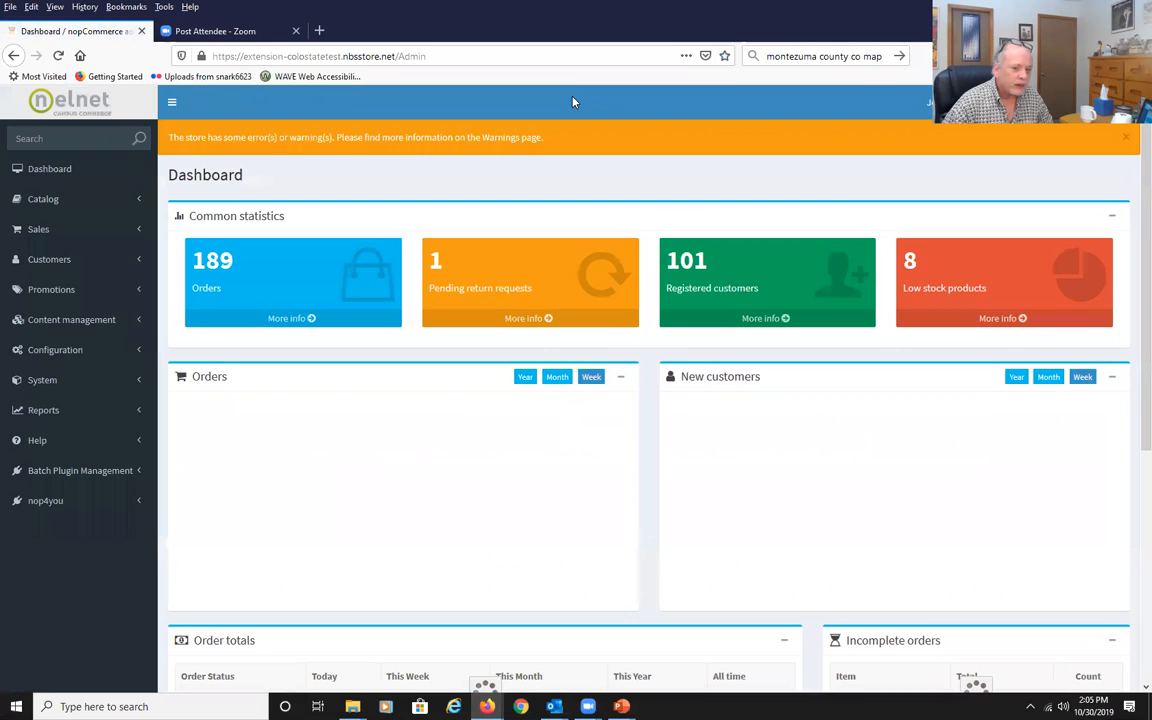
pyautogui.click(63, 200)
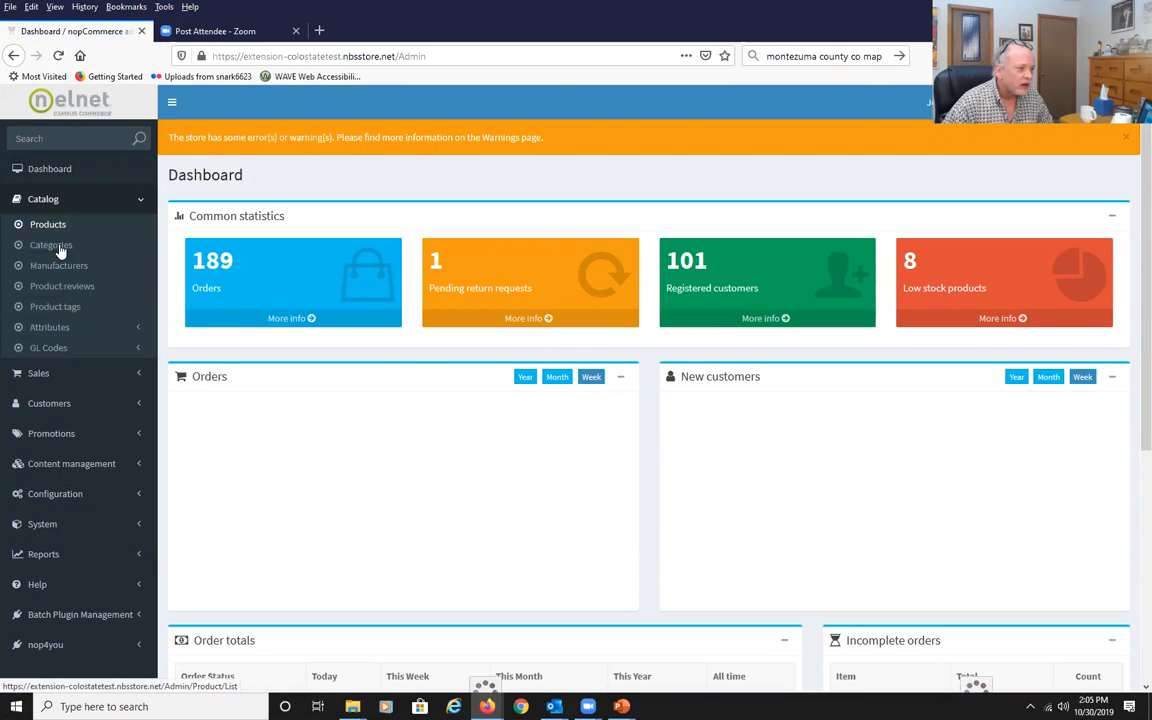
pyautogui.click(59, 247)
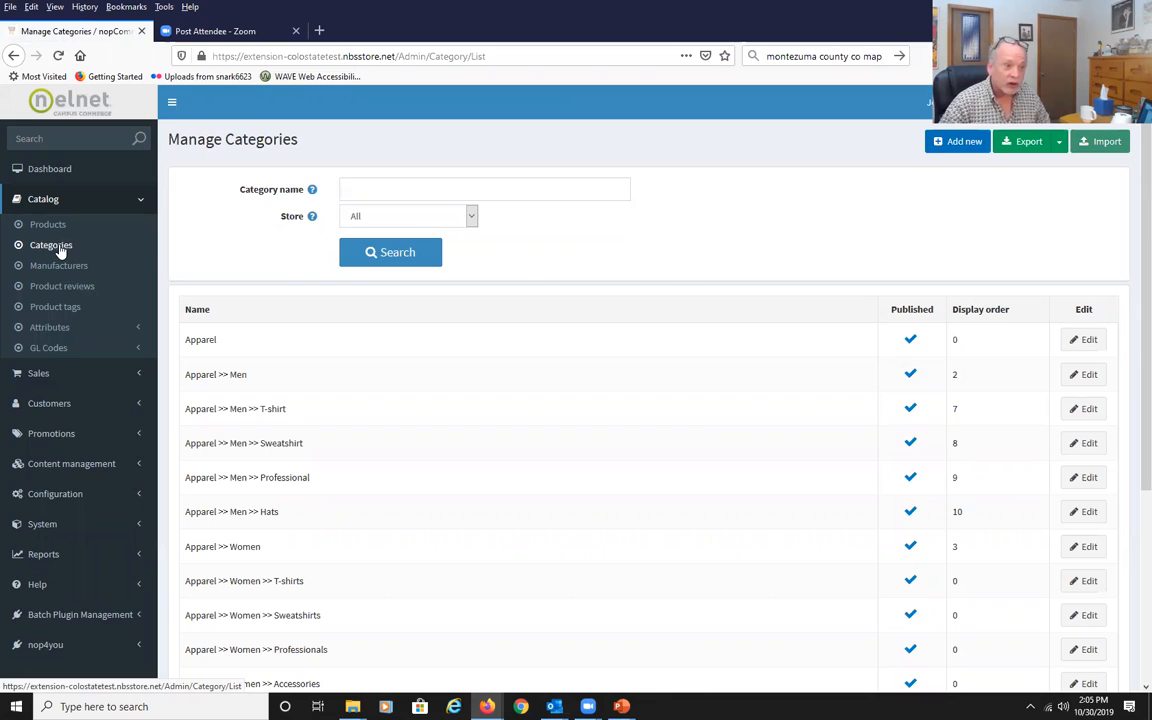
pyautogui.click(955, 143)
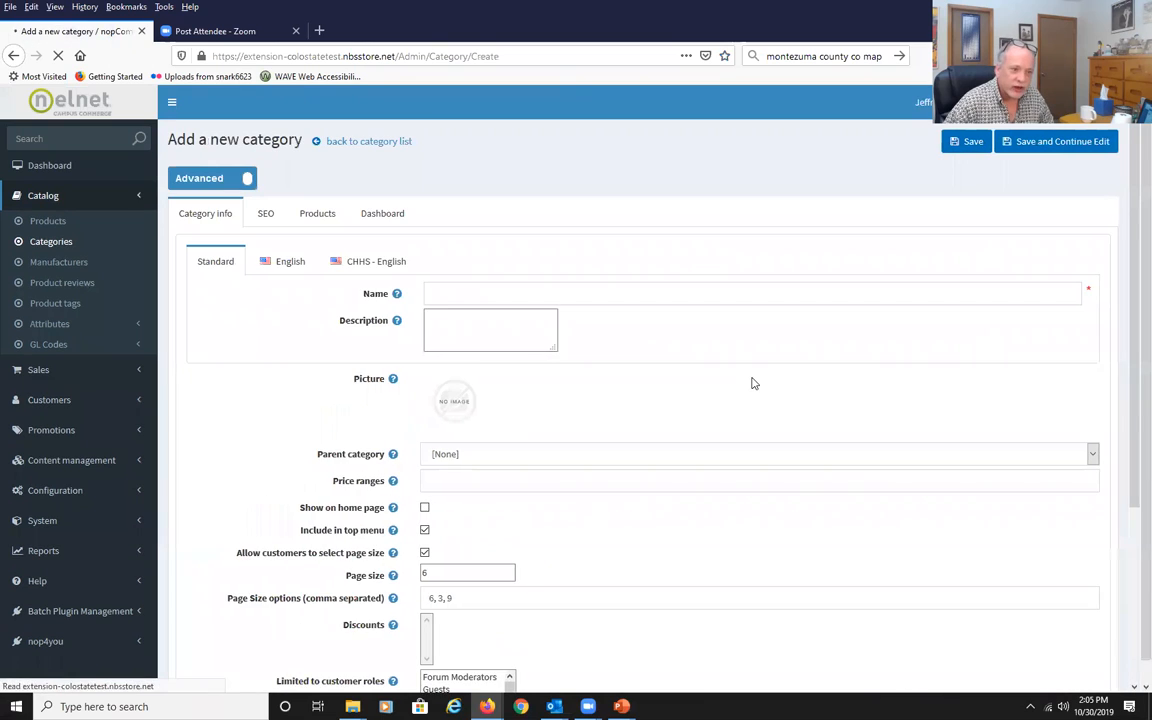
pyautogui.click(504, 296)
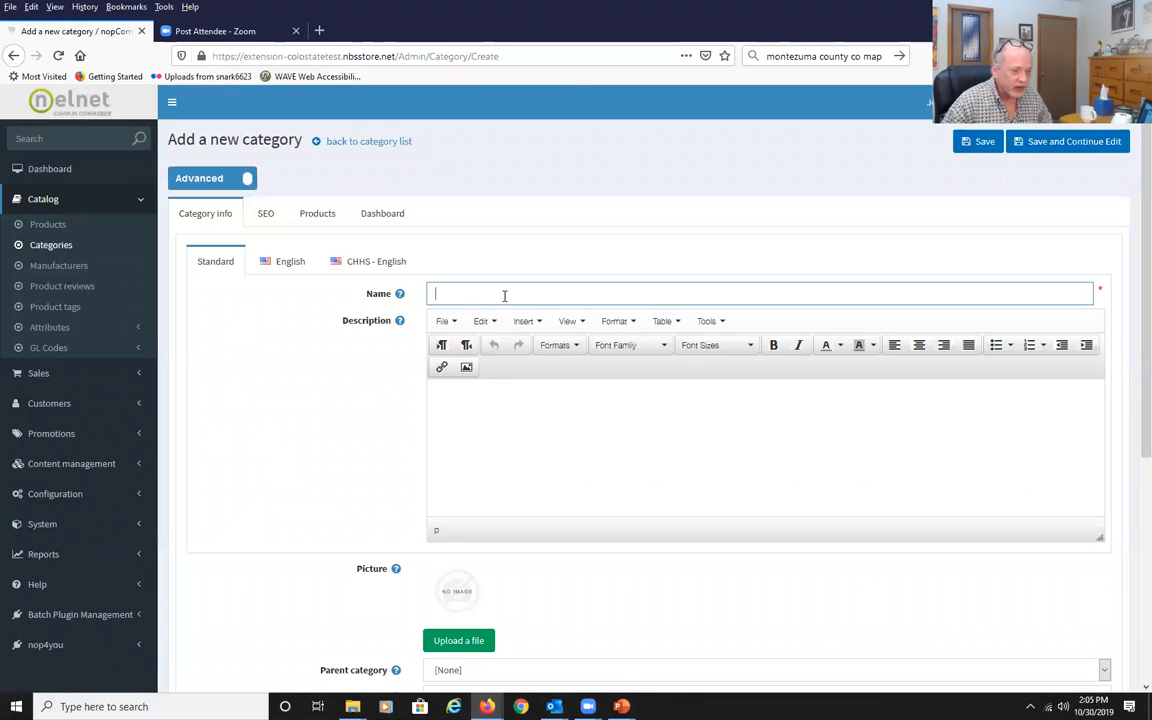
pyautogui.write('Wapello')
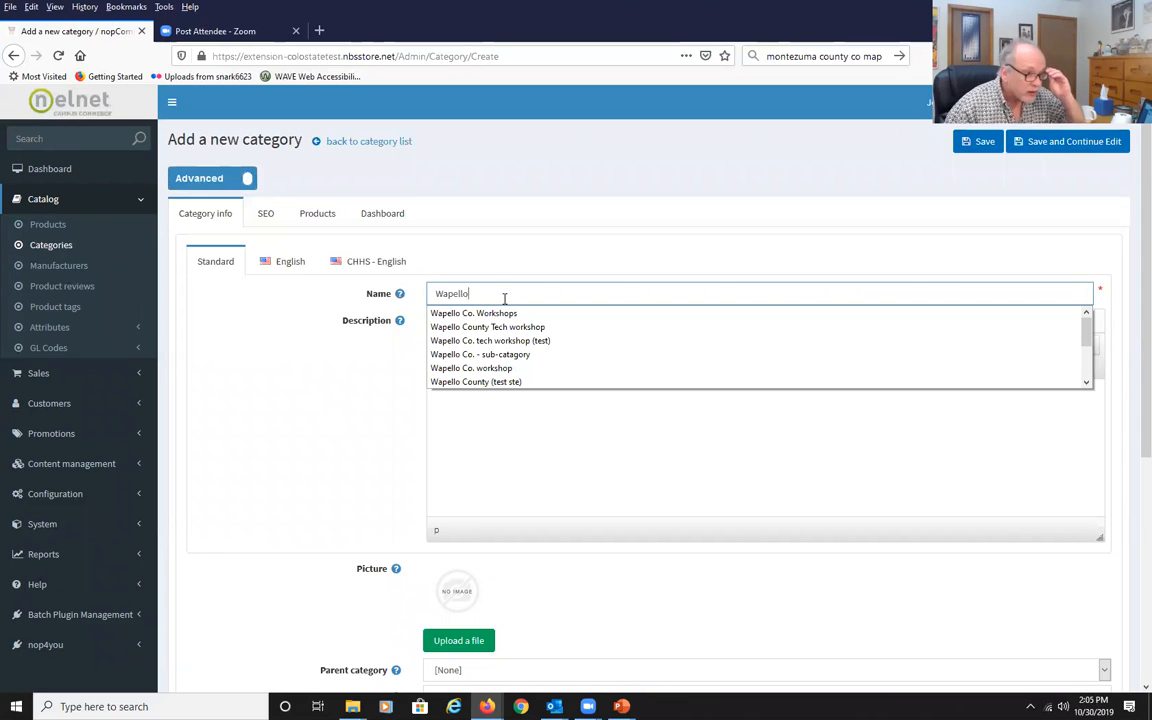
pyautogui.click(499, 382)
pyautogui.click(697, 437)
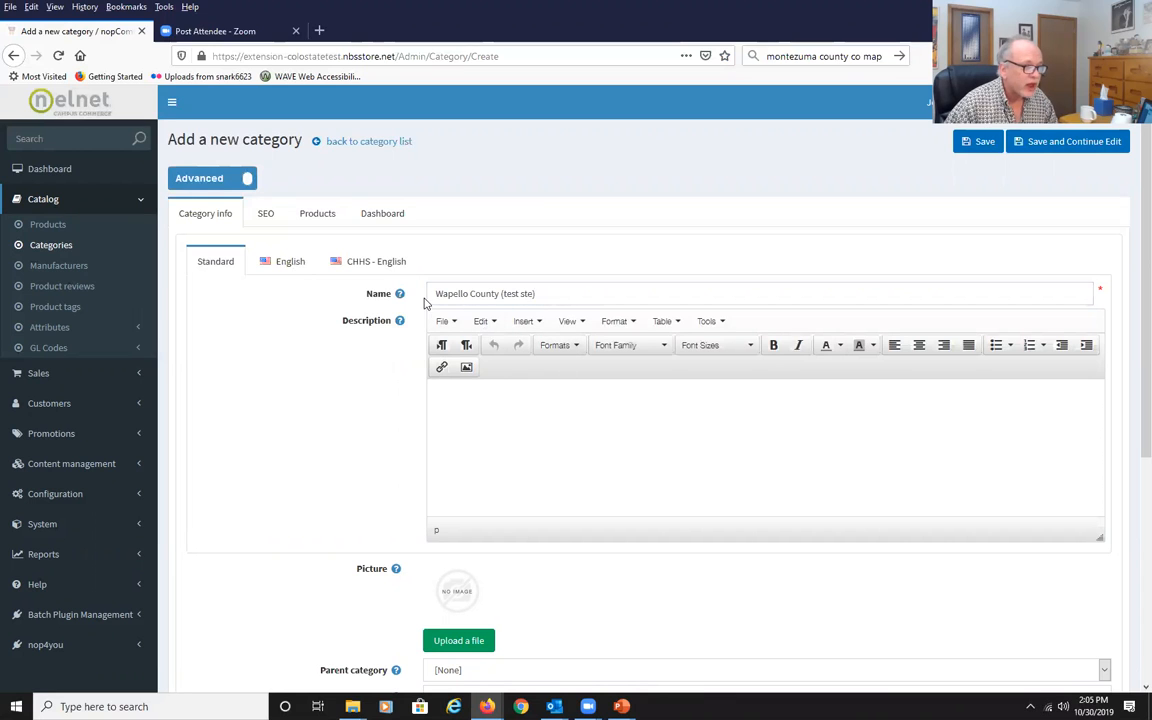
# Upload csuE-C1c.png from the e-store-class folder as the category picture.
pyautogui.scroll(-3, 347, 438)
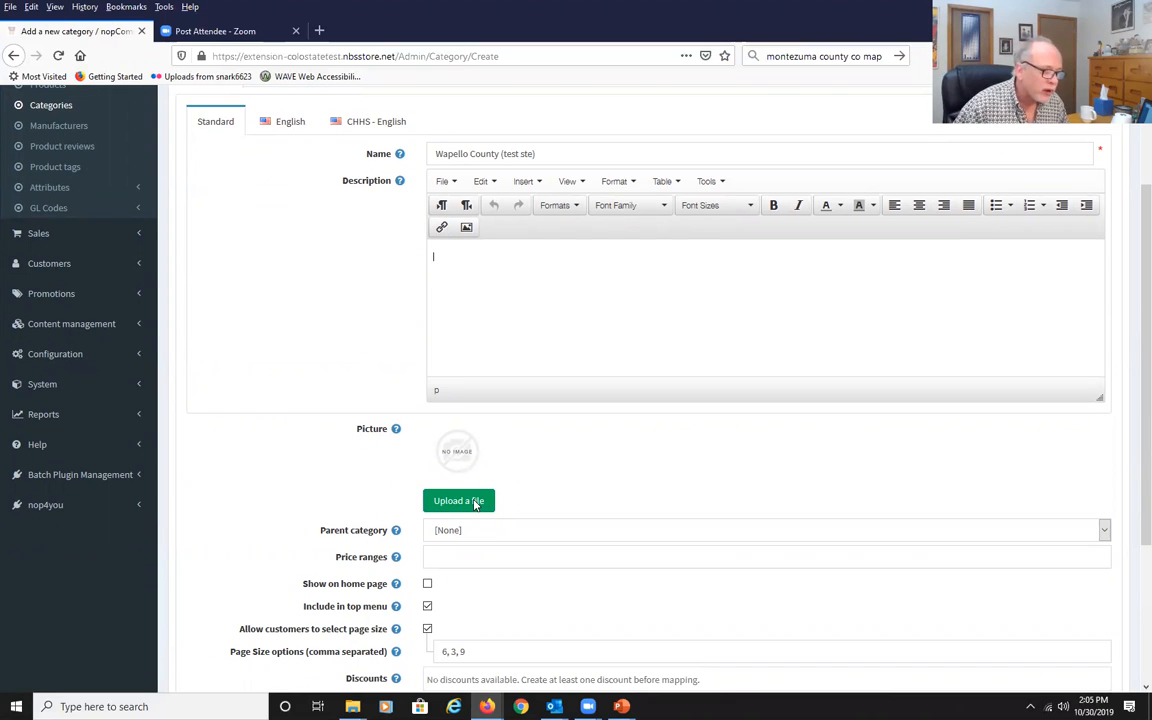
pyautogui.click(476, 503)
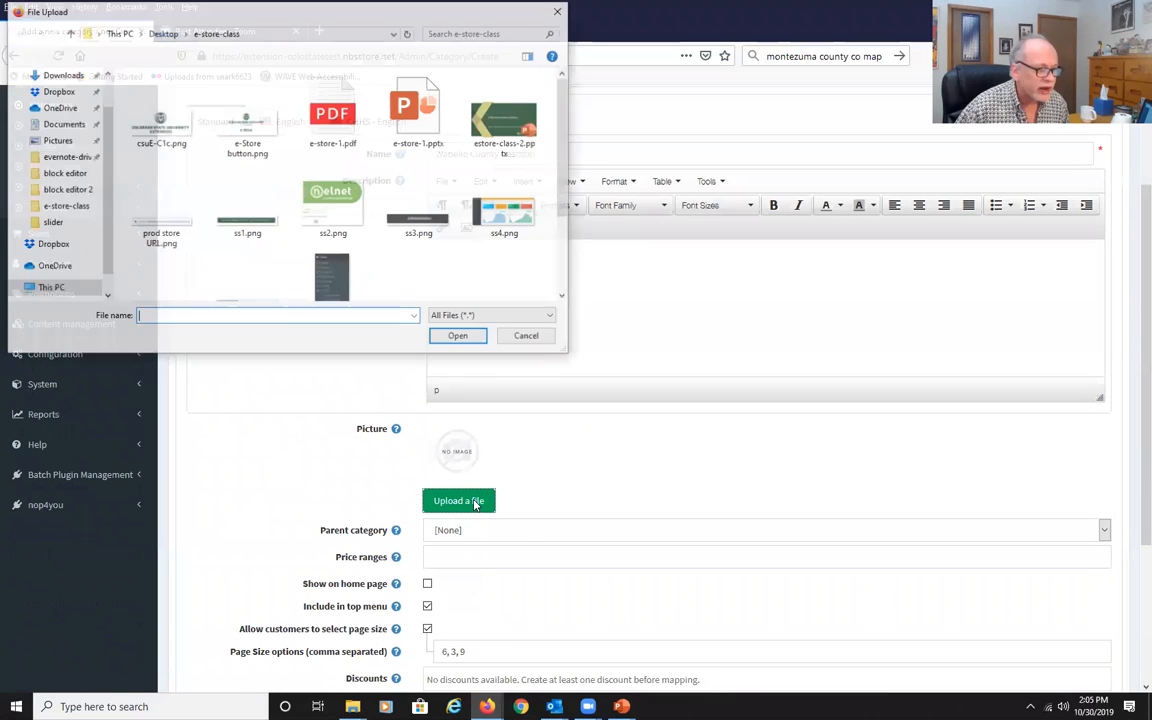
pyautogui.click(160, 122)
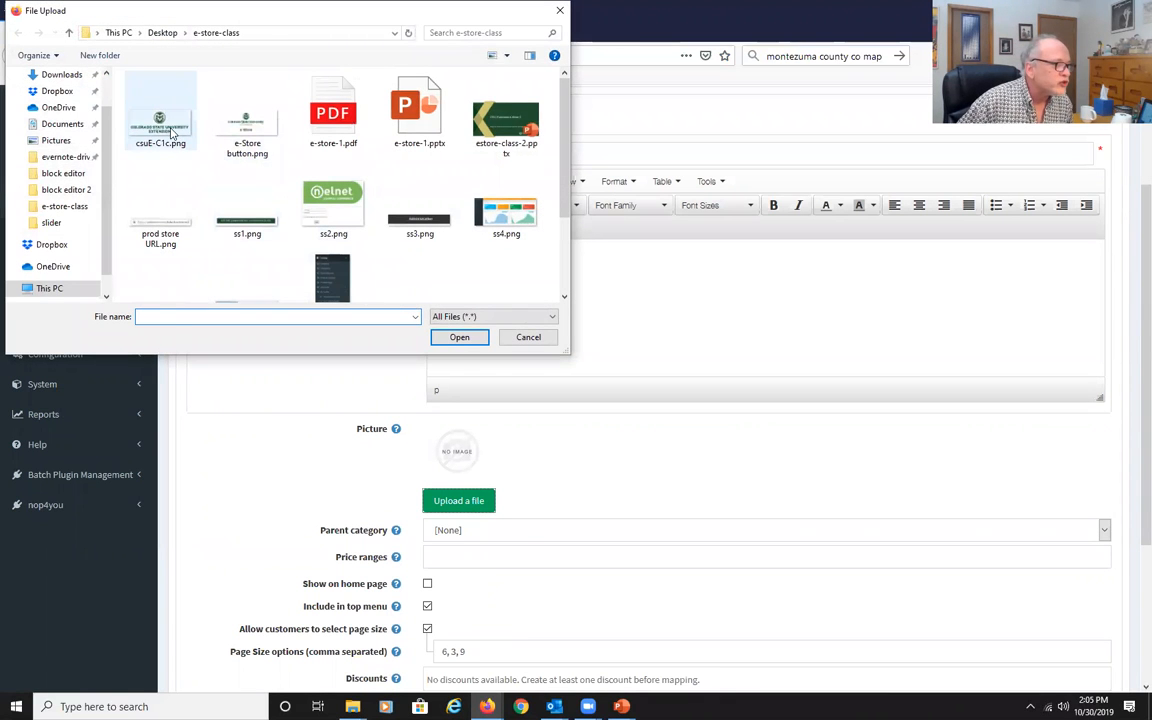
pyautogui.doubleClick(160, 122)
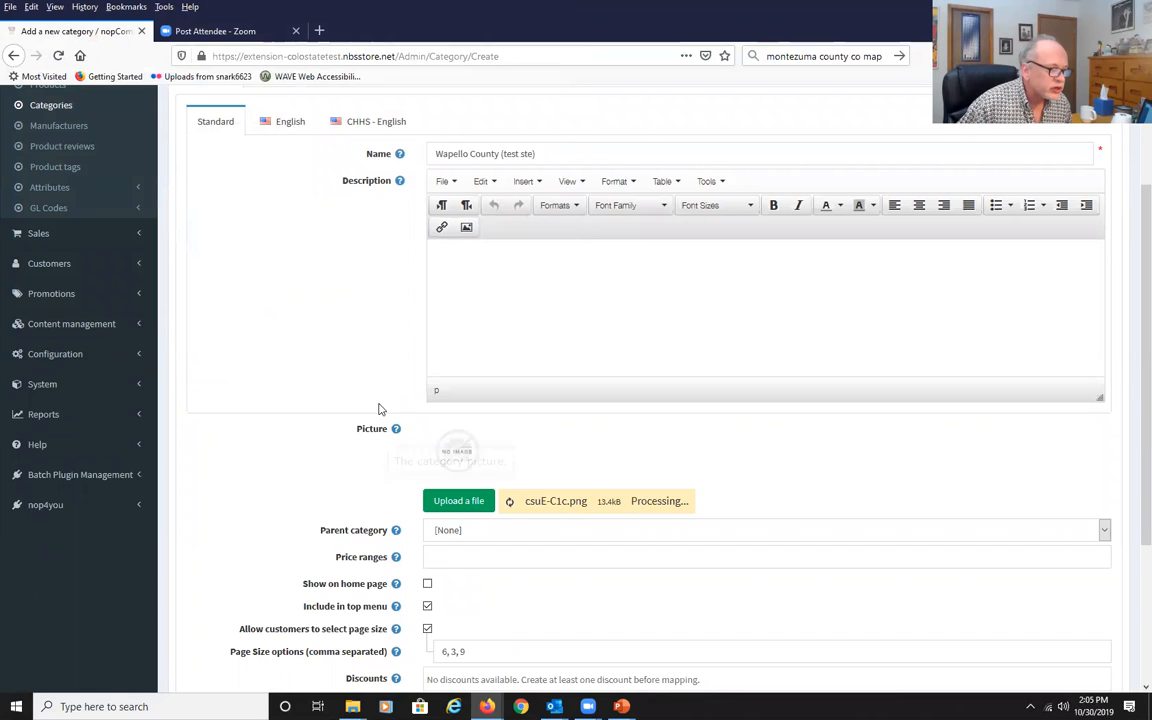
# Set the category's parent category to Counties.
pyautogui.scroll(-1, 370, 408)
pyautogui.scroll(-2, 290, 410)
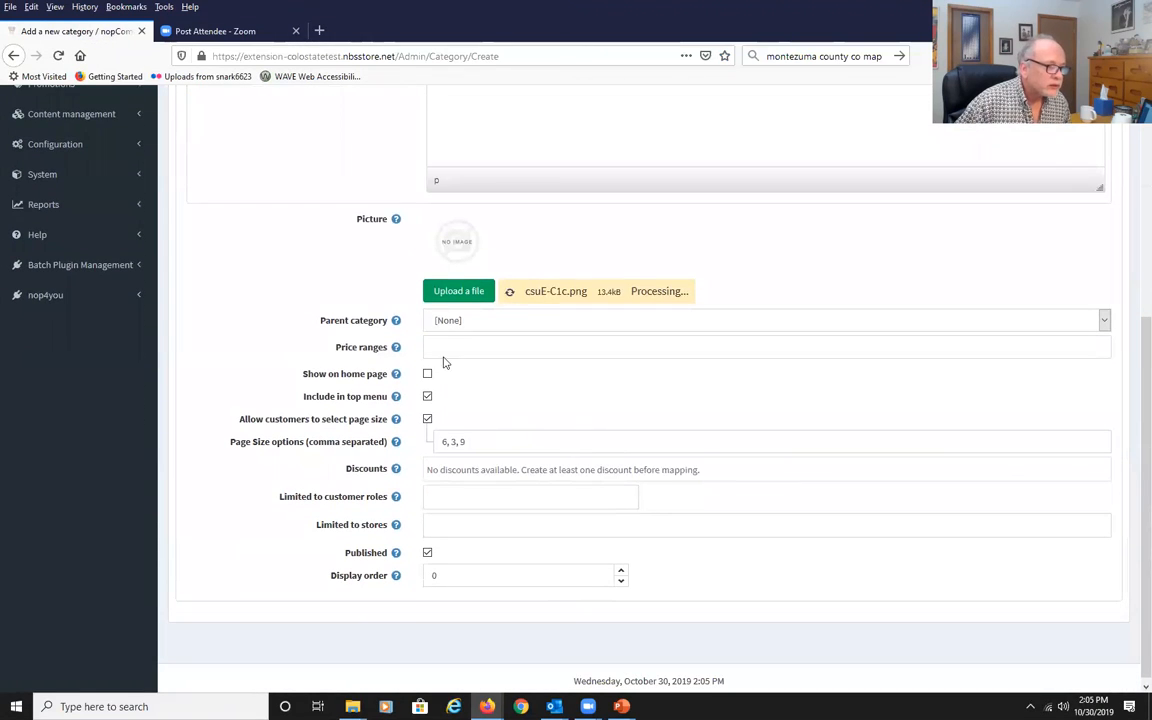
pyautogui.click(1105, 320)
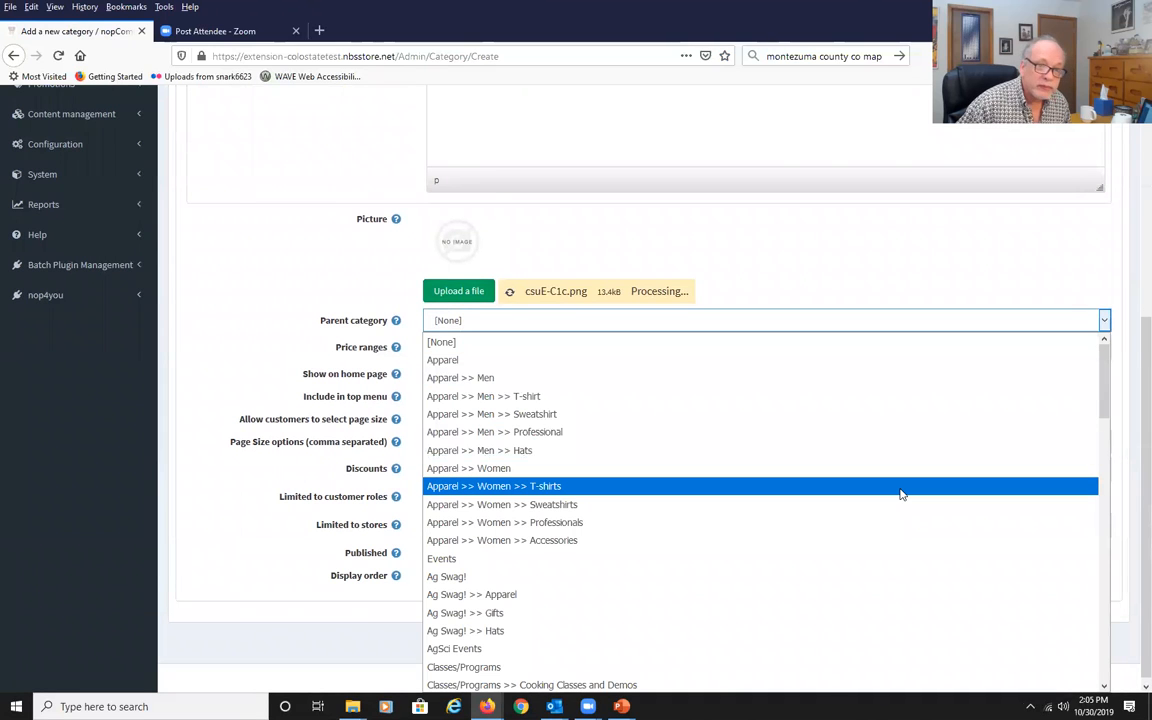
pyautogui.scroll(-8, 900, 494)
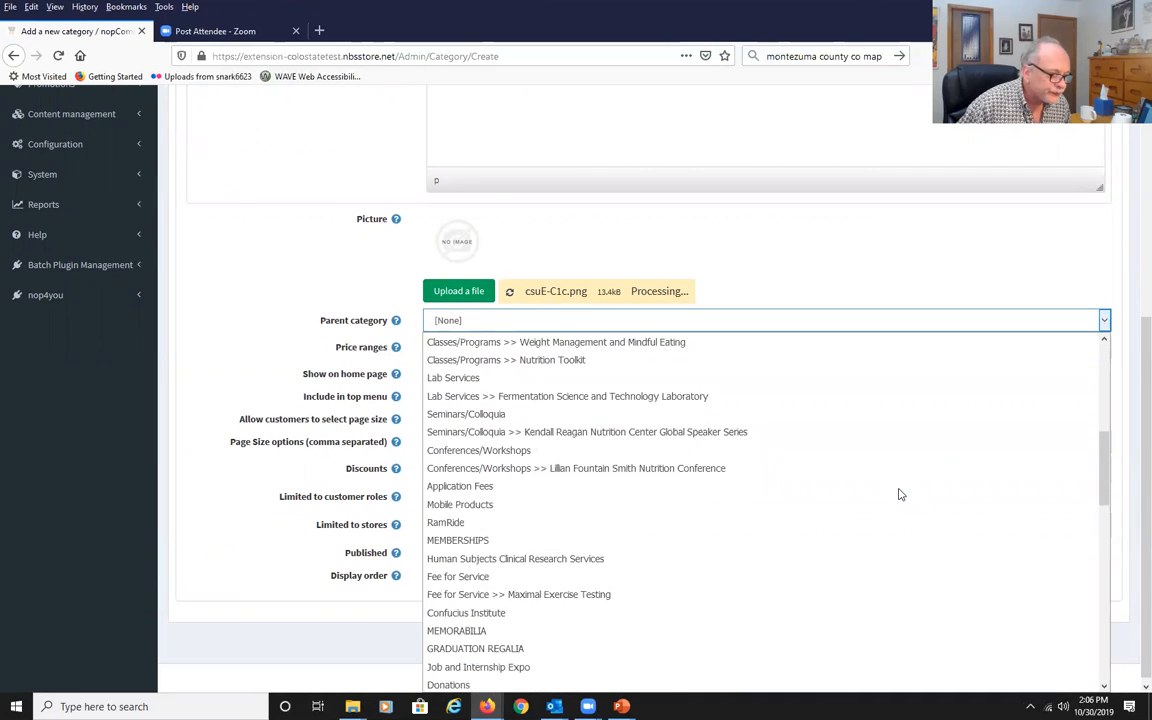
pyautogui.scroll(-5, 900, 494)
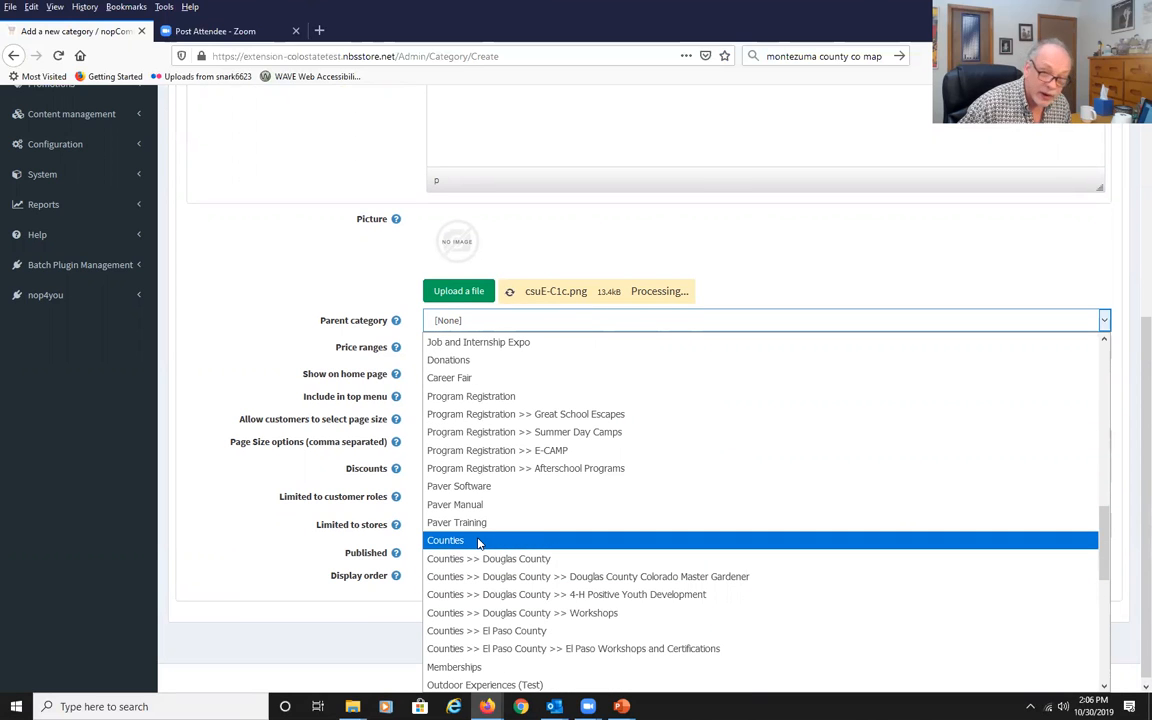
pyautogui.click(478, 541)
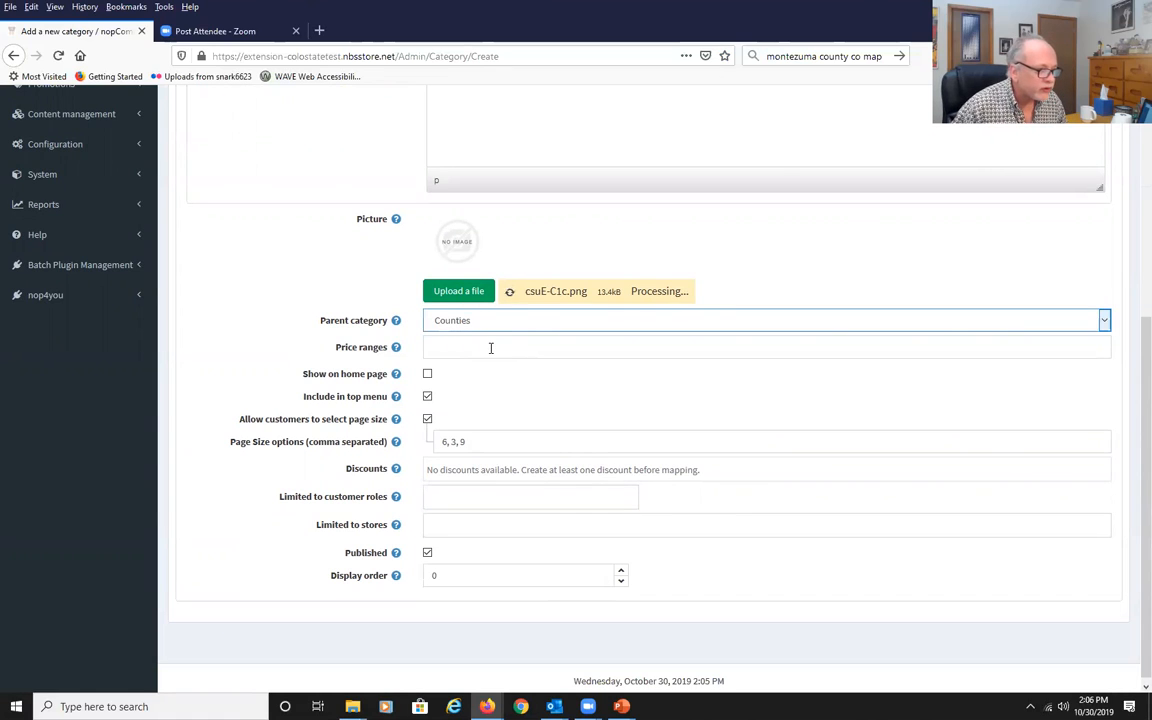
# Turn off Include in top menu for the category, leaving customer roles unrestricted.
pyautogui.click(427, 397)
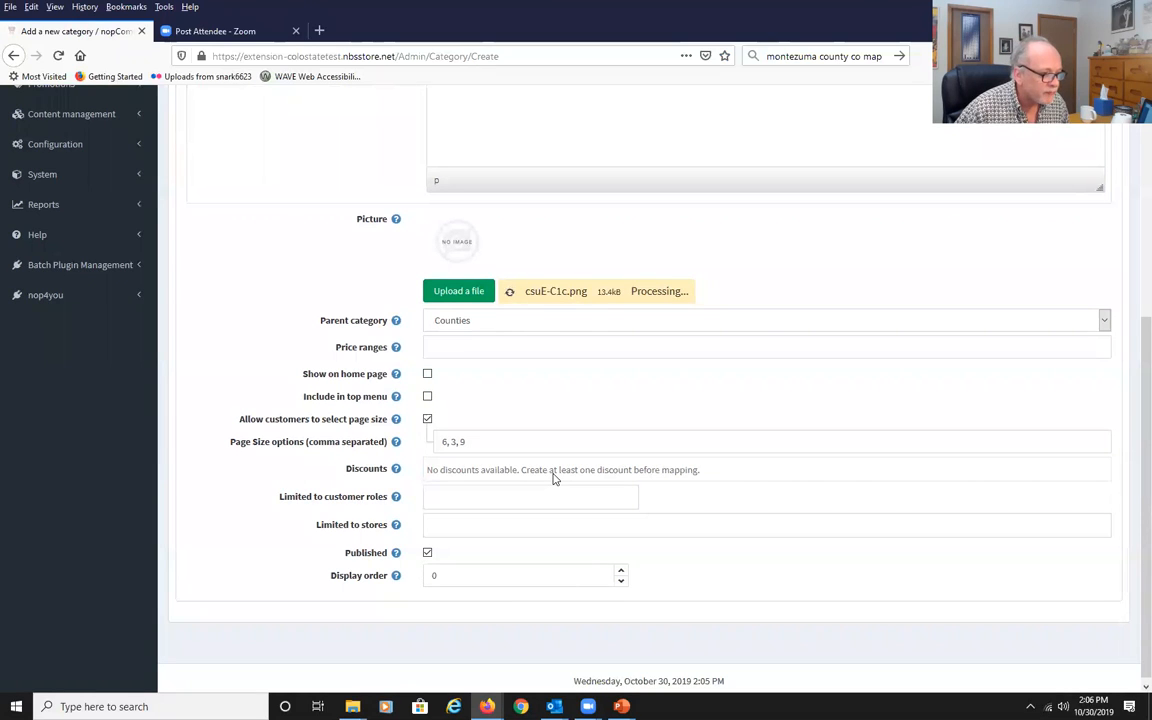
pyautogui.click(499, 499)
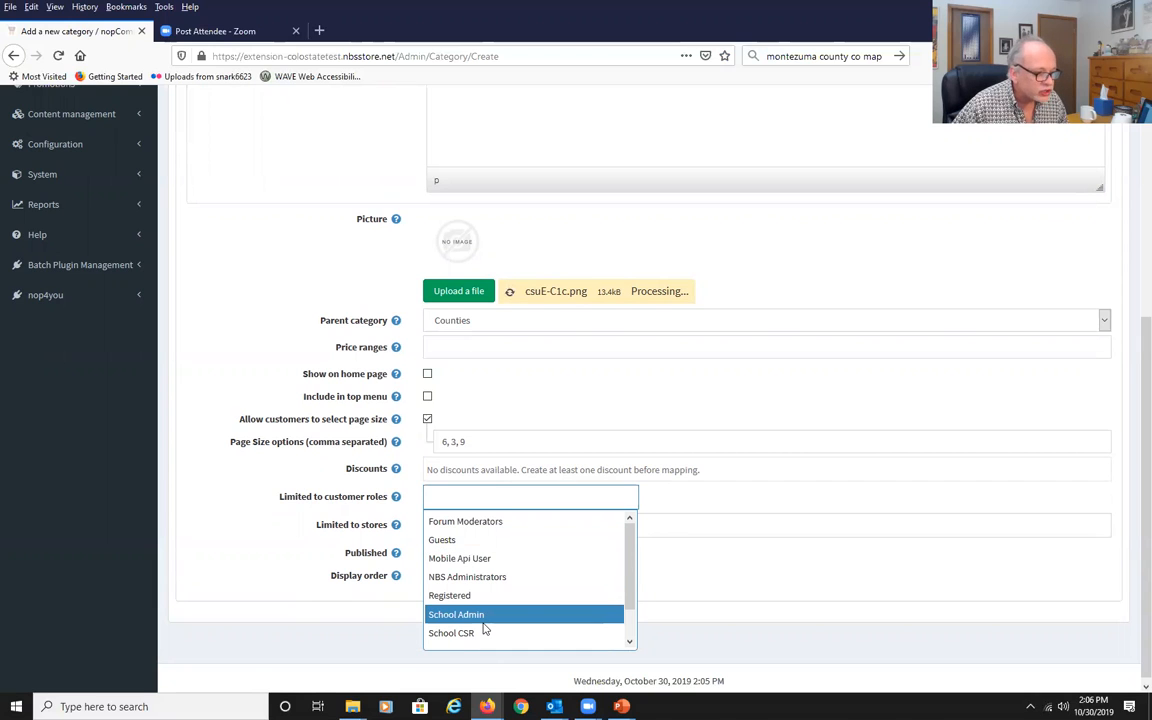
pyautogui.click(223, 524)
# Limit the category to the Extension store and save the new category.
pyautogui.click(472, 540)
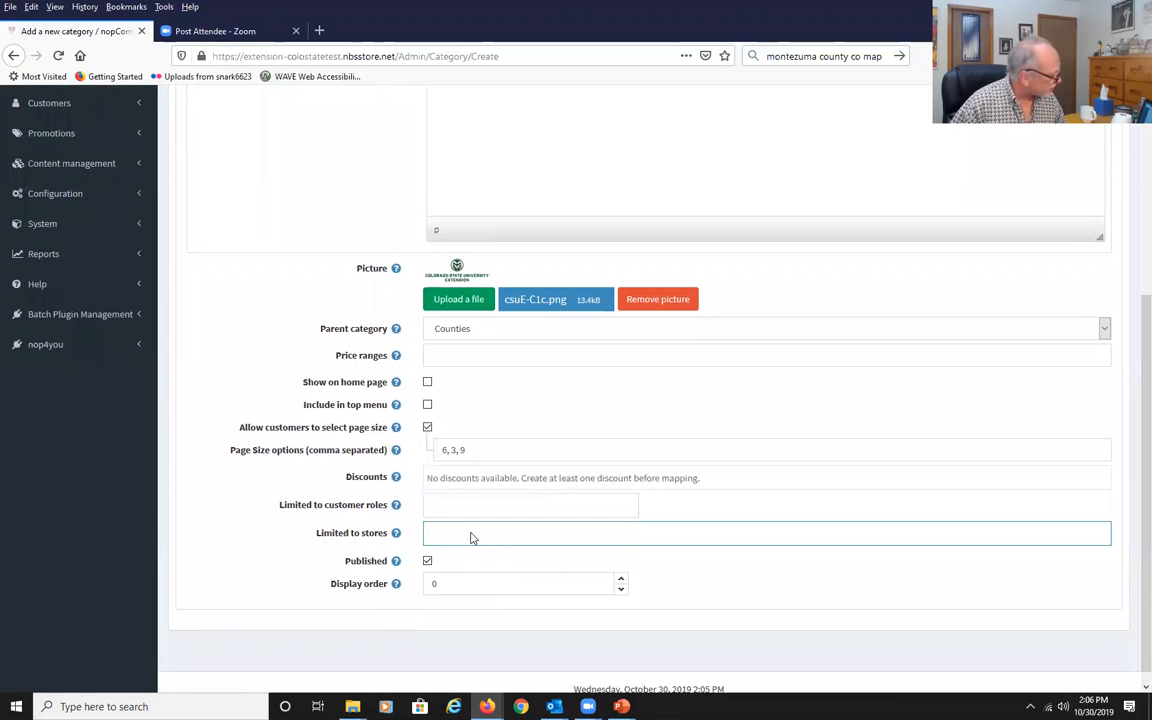
pyautogui.click(472, 538)
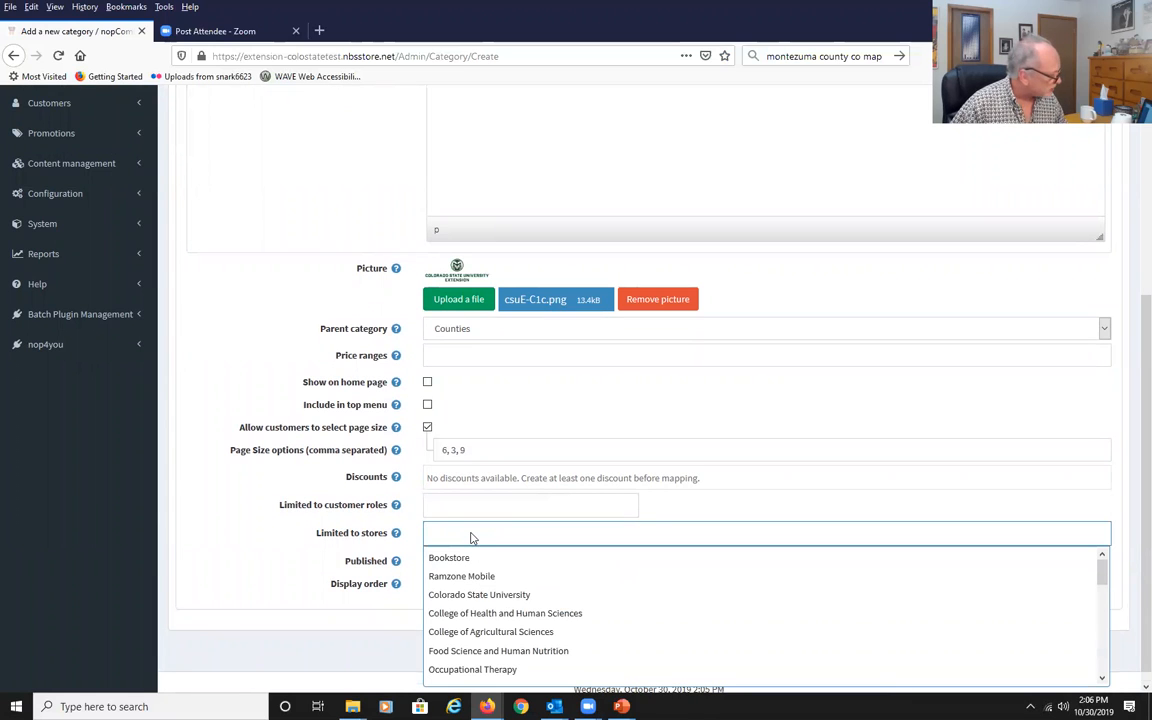
pyautogui.scroll(-2, 527, 588)
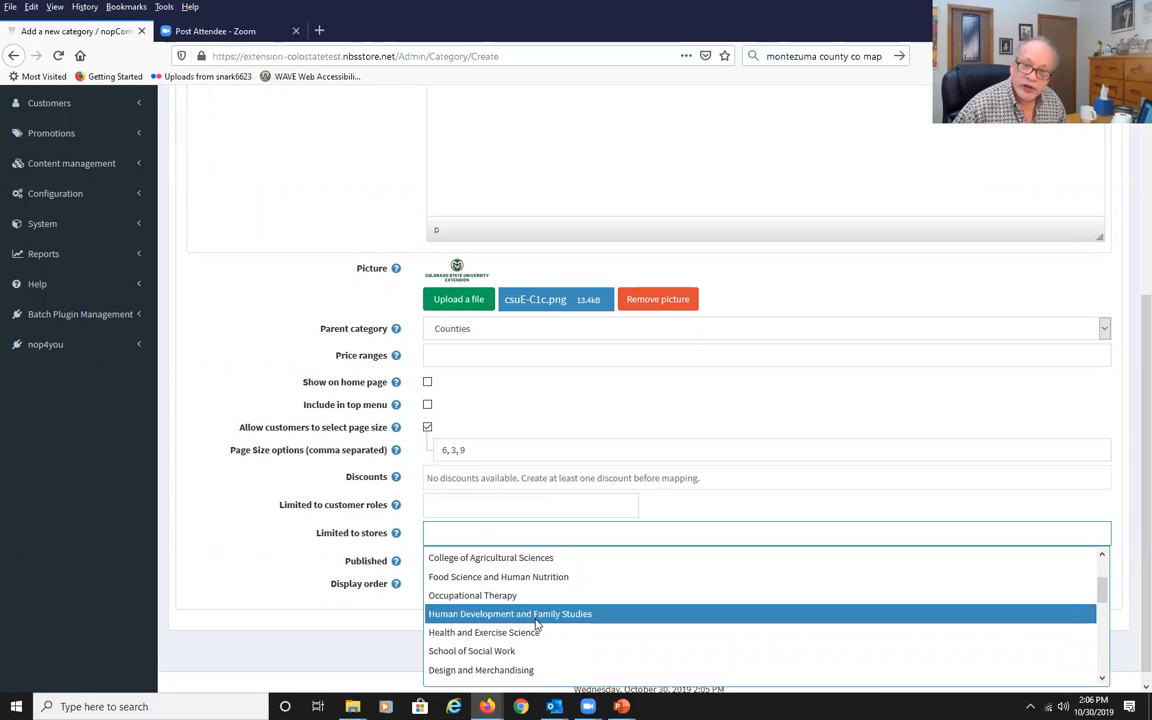
pyautogui.scroll(-5, 537, 625)
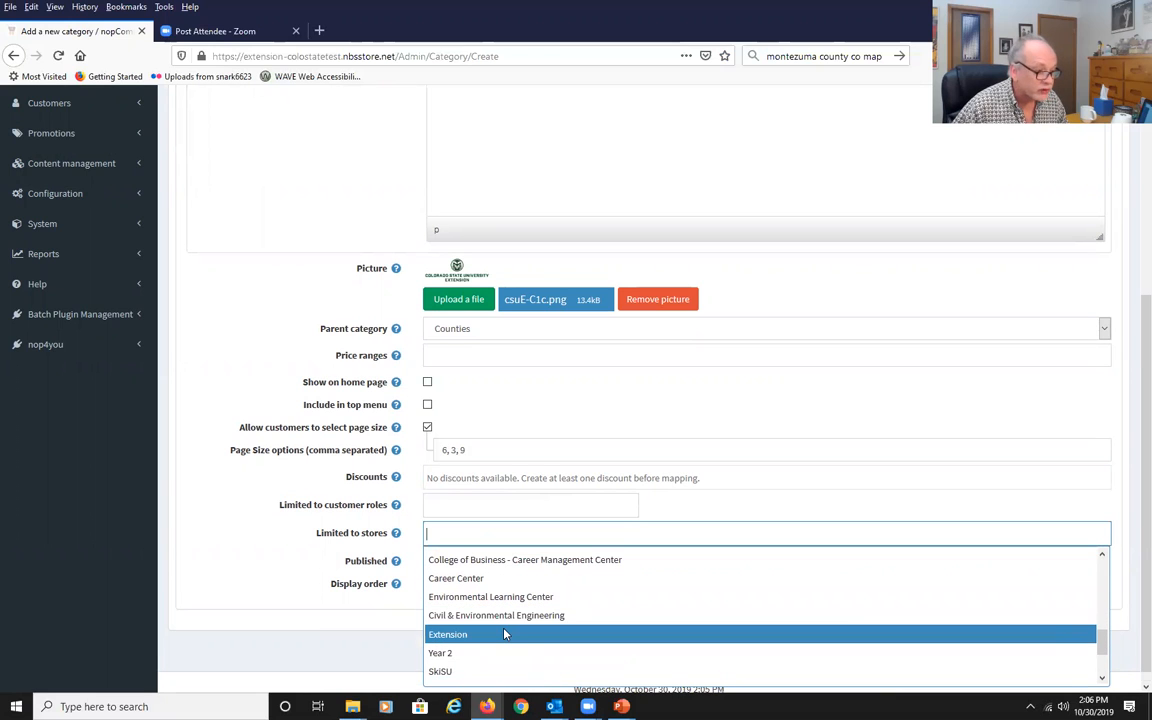
pyautogui.click(505, 634)
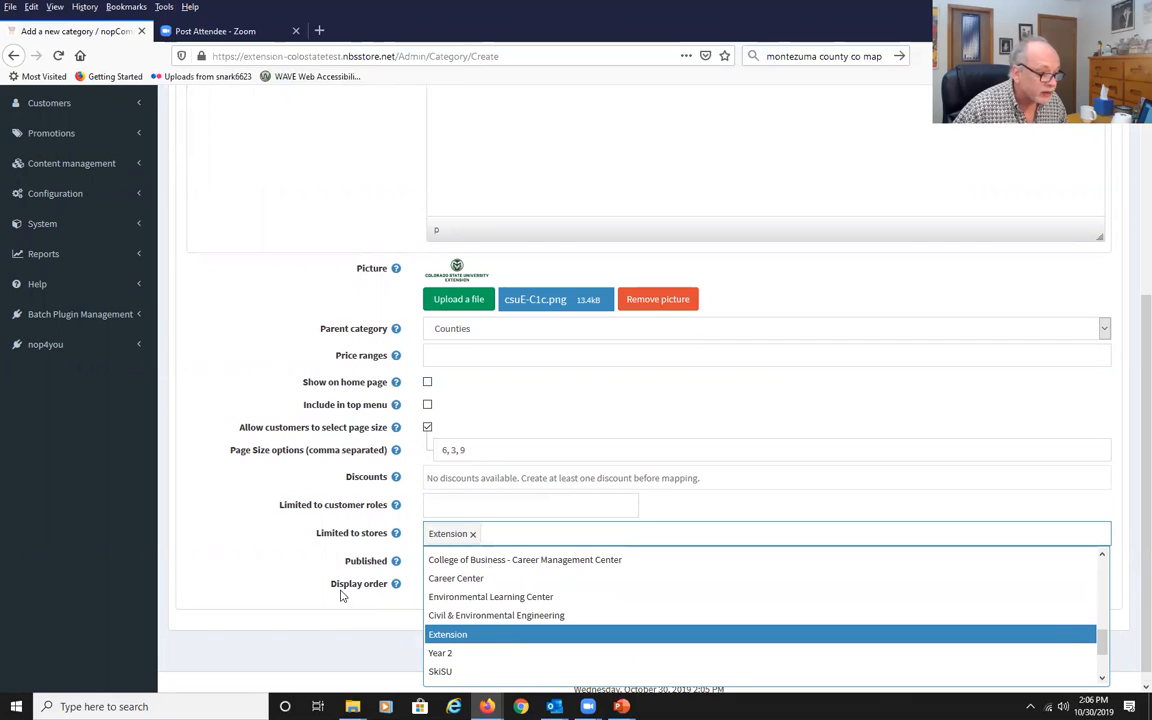
pyautogui.click(277, 598)
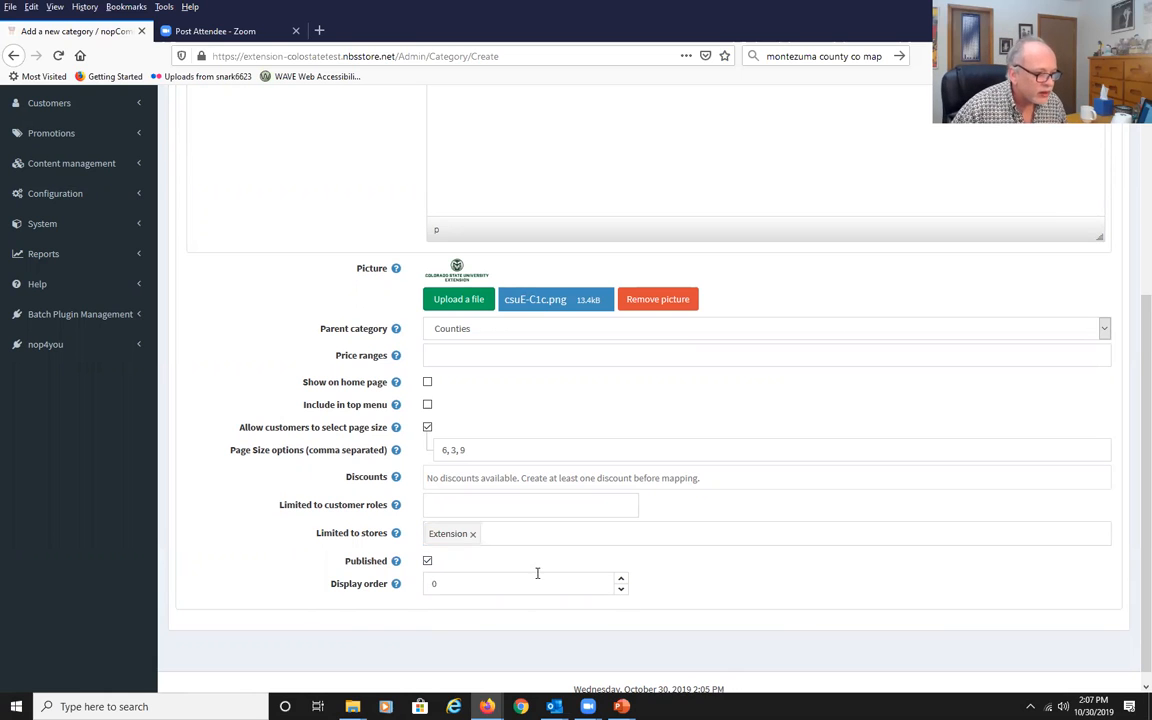
pyautogui.scroll(5, 575, 530)
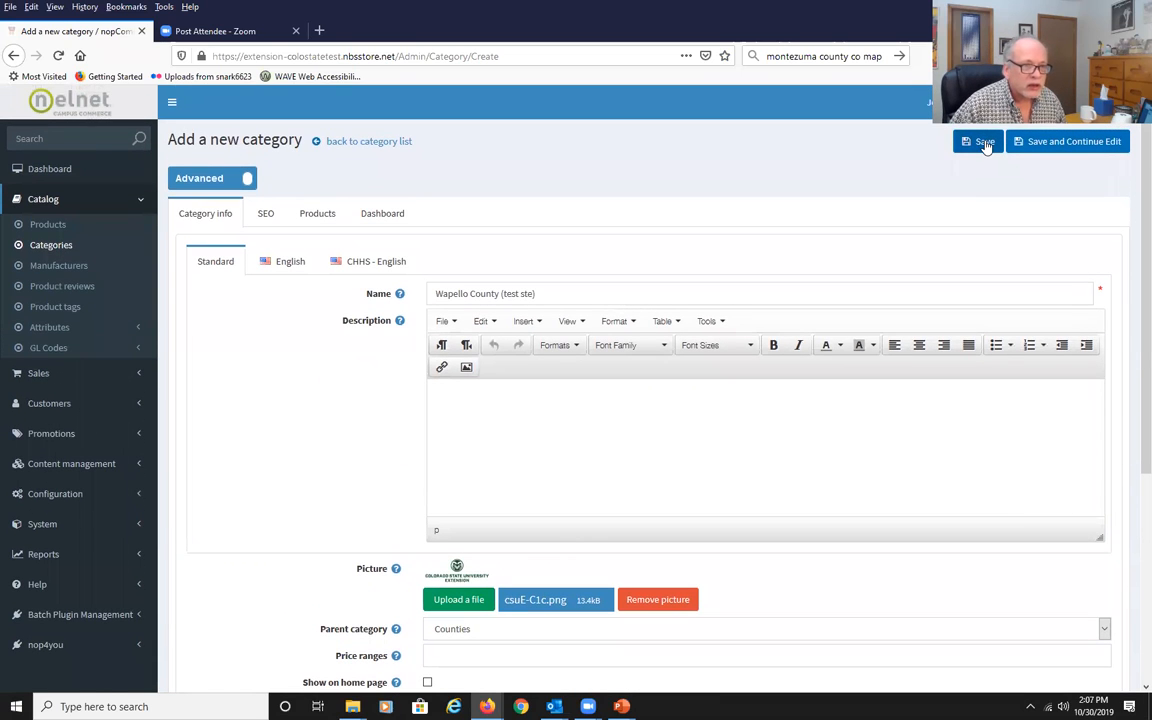
pyautogui.click(985, 141)
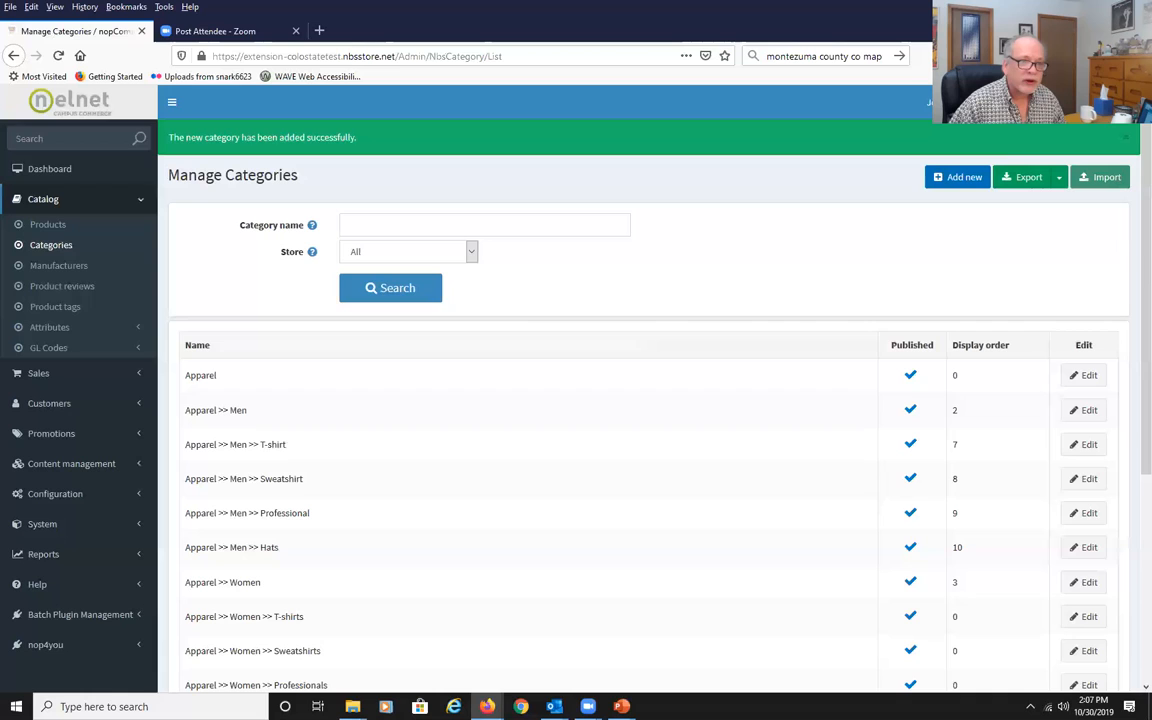
# Add another new category named Wapello Co. Workshops.
pyautogui.click(949, 180)
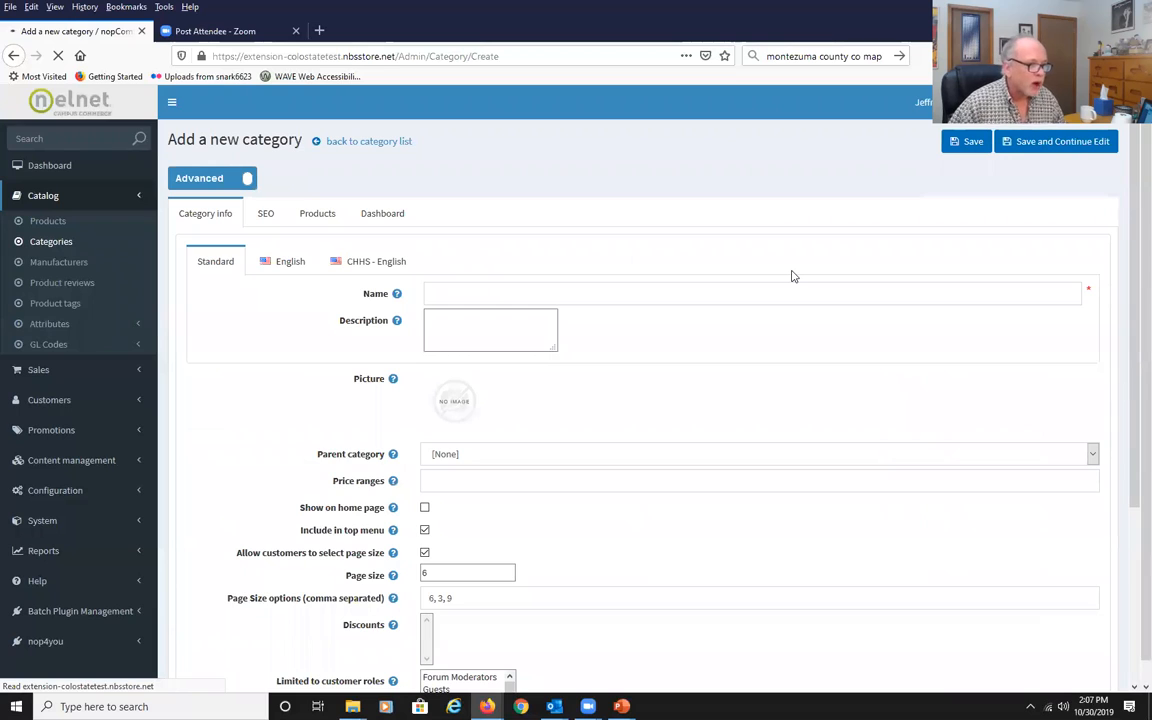
pyautogui.click(514, 292)
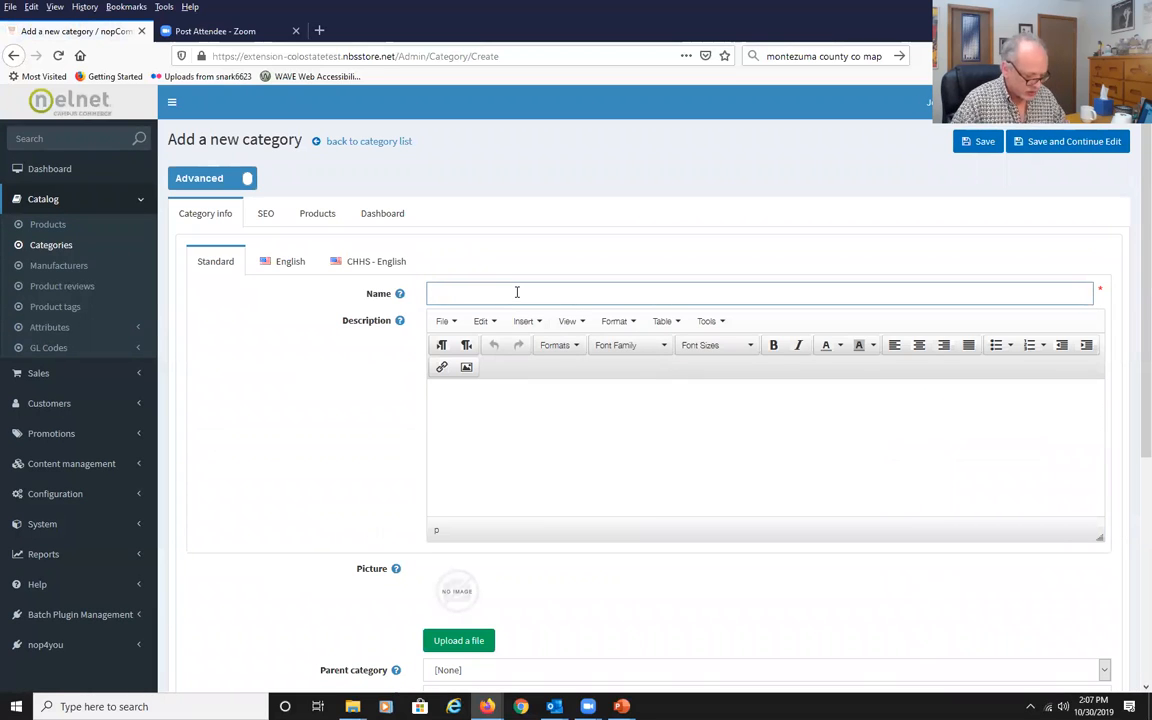
pyautogui.write('Wa')
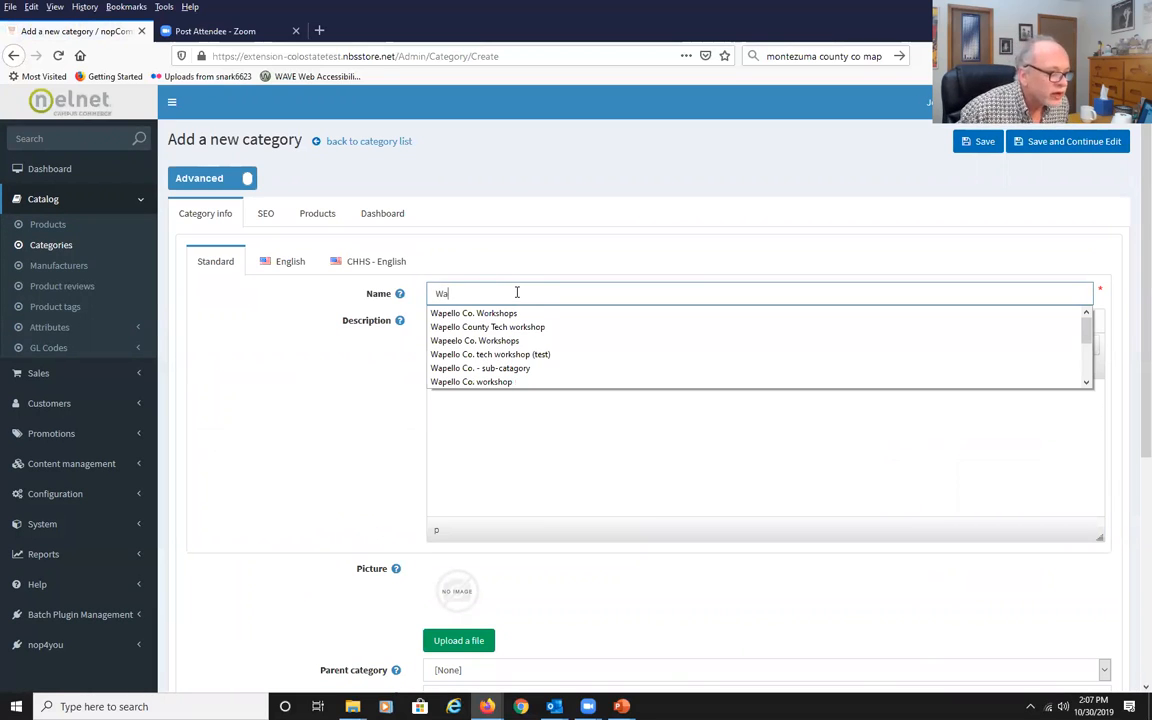
pyautogui.click(511, 312)
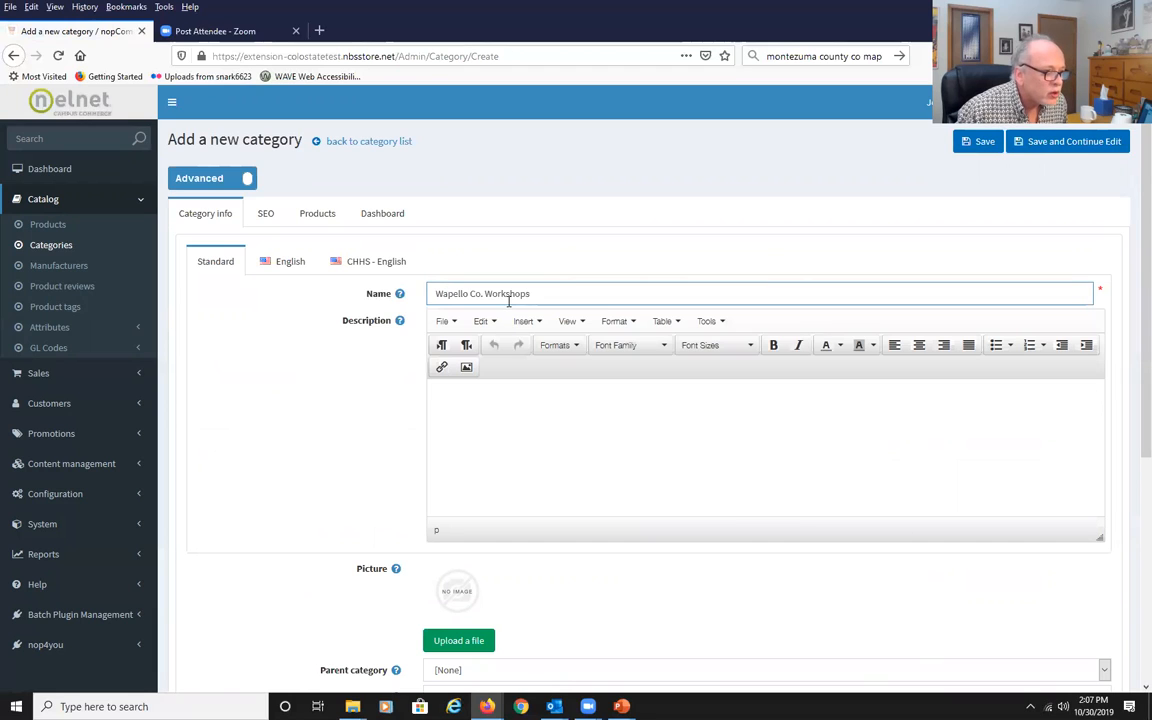
pyautogui.click(478, 411)
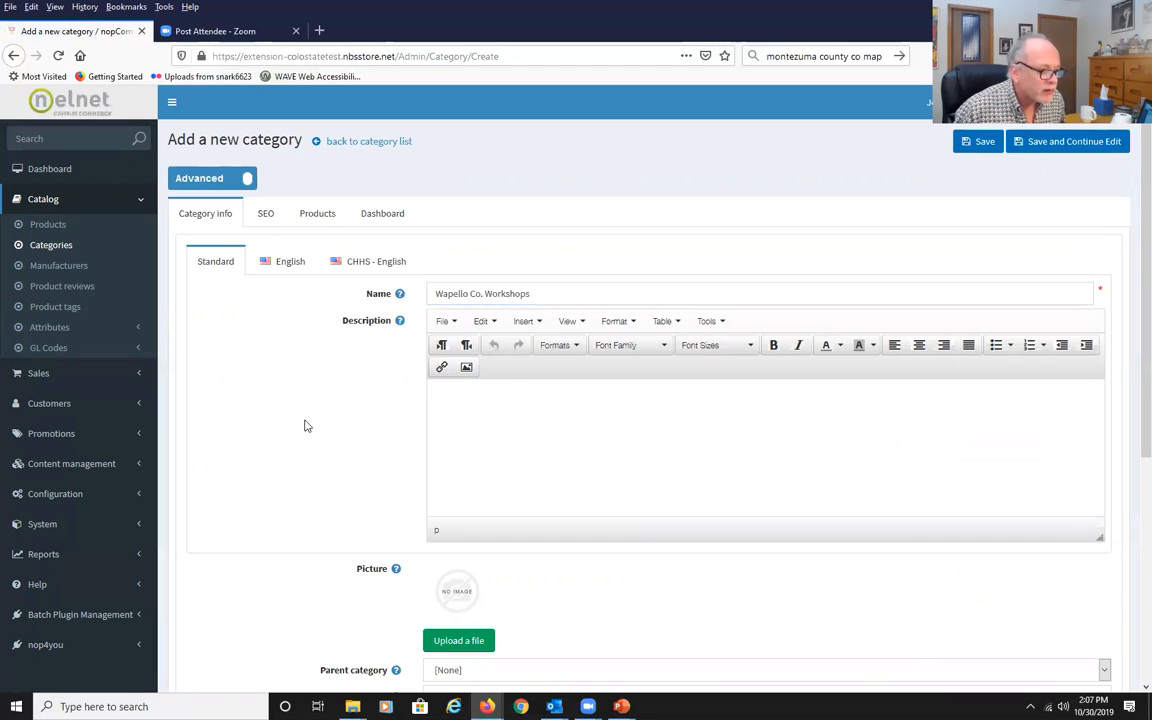
# Set the new category's parent category to Counties >> Wapello County (test ste).
pyautogui.scroll(-2, 267, 439)
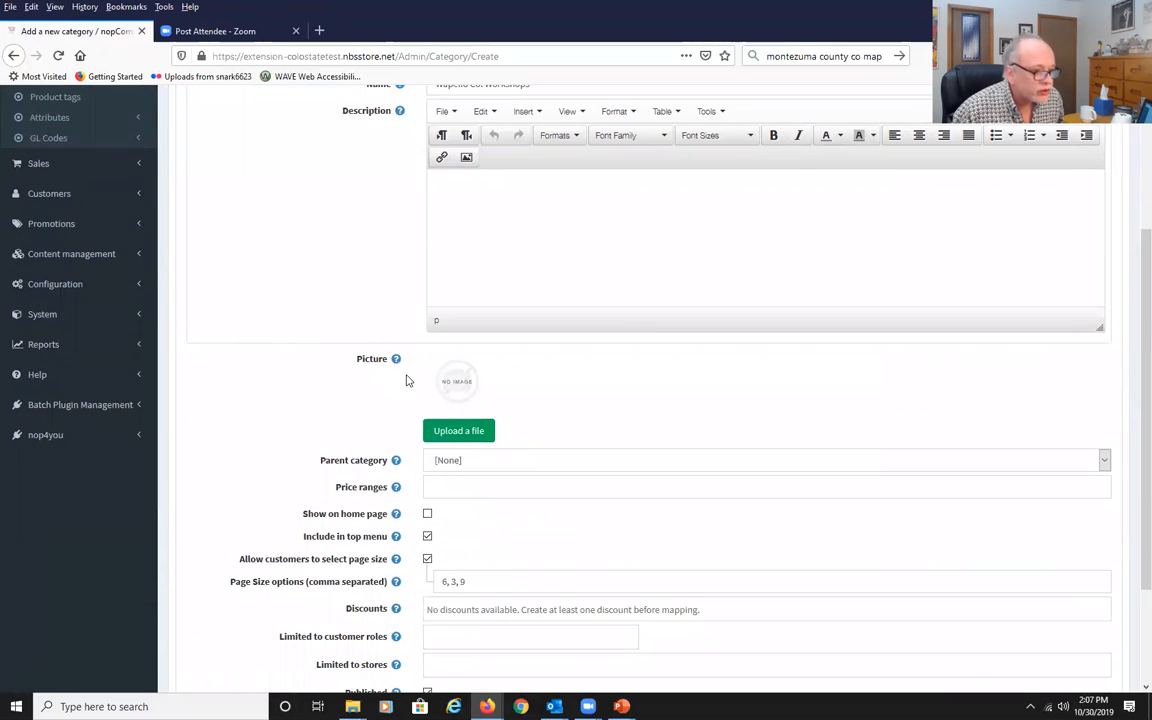
pyautogui.click(1104, 462)
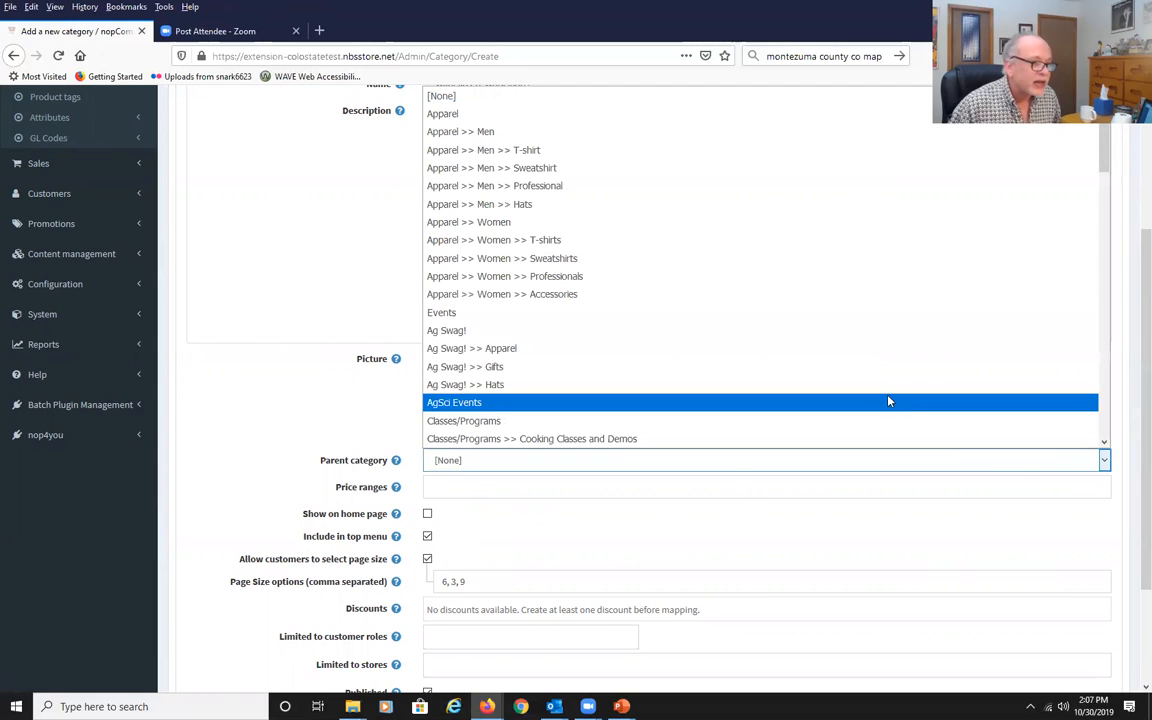
pyautogui.scroll(-5, 851, 391)
pyautogui.scroll(-6, 846, 394)
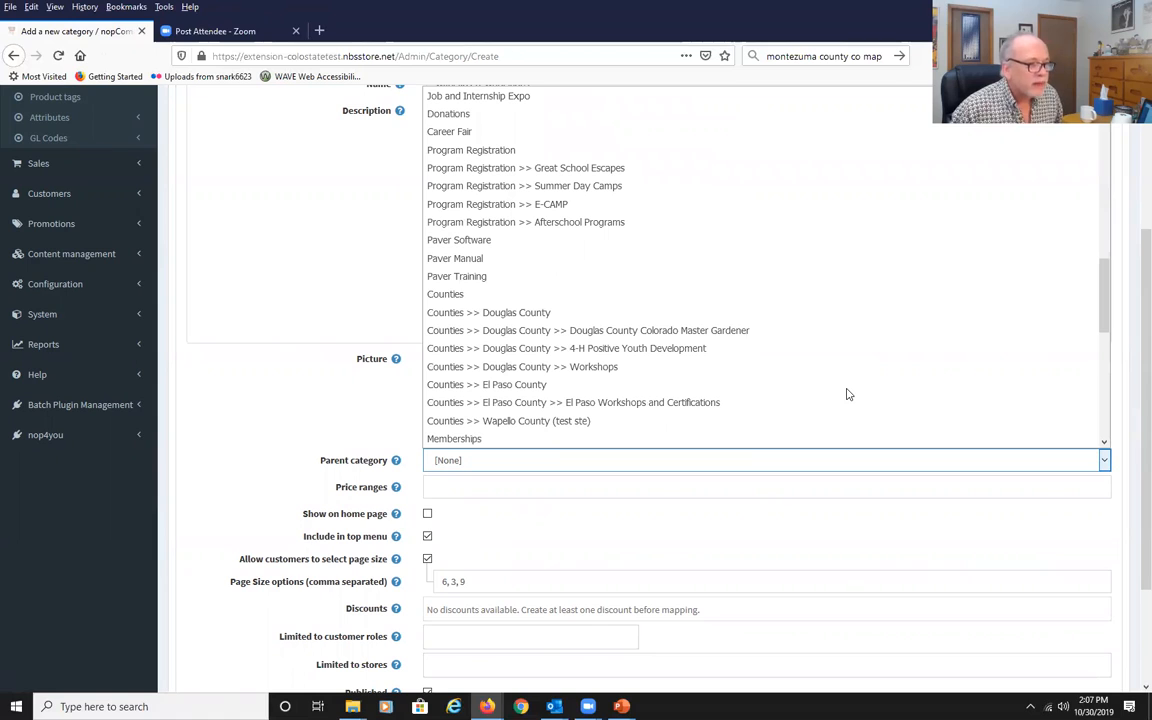
pyautogui.scroll(-1, 846, 394)
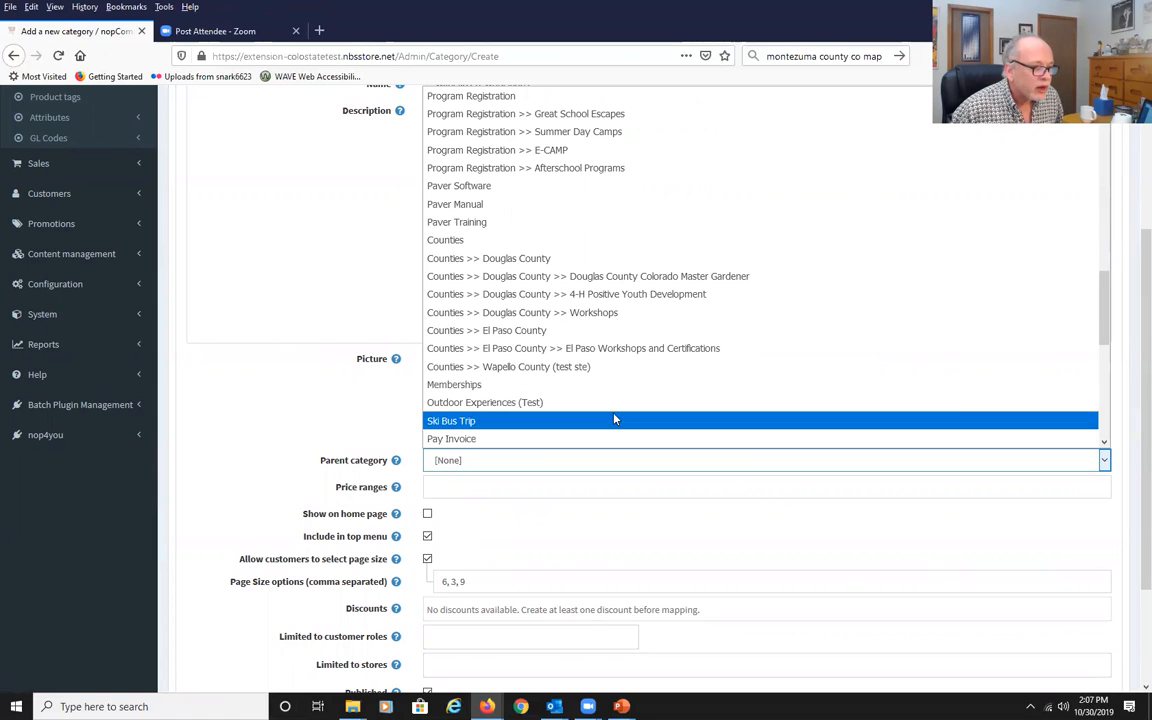
pyautogui.click(570, 368)
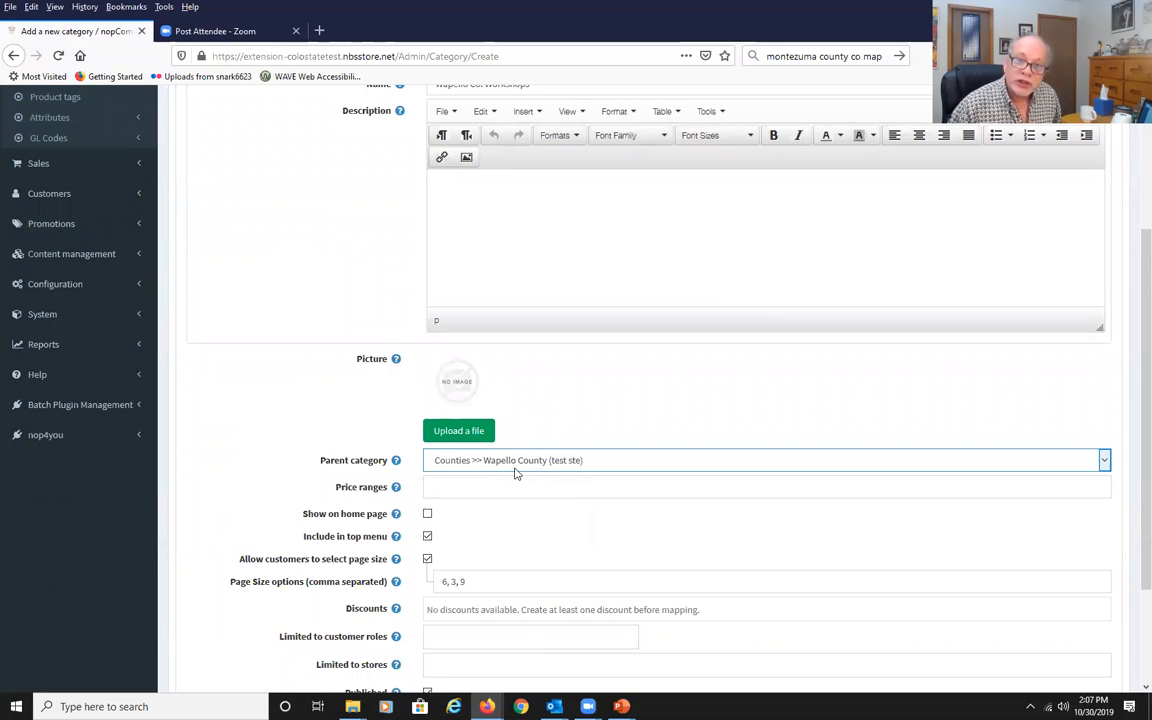
# Turn off Include in top menu for the Wapello Co. Workshops category.
pyautogui.scroll(-1, 358, 443)
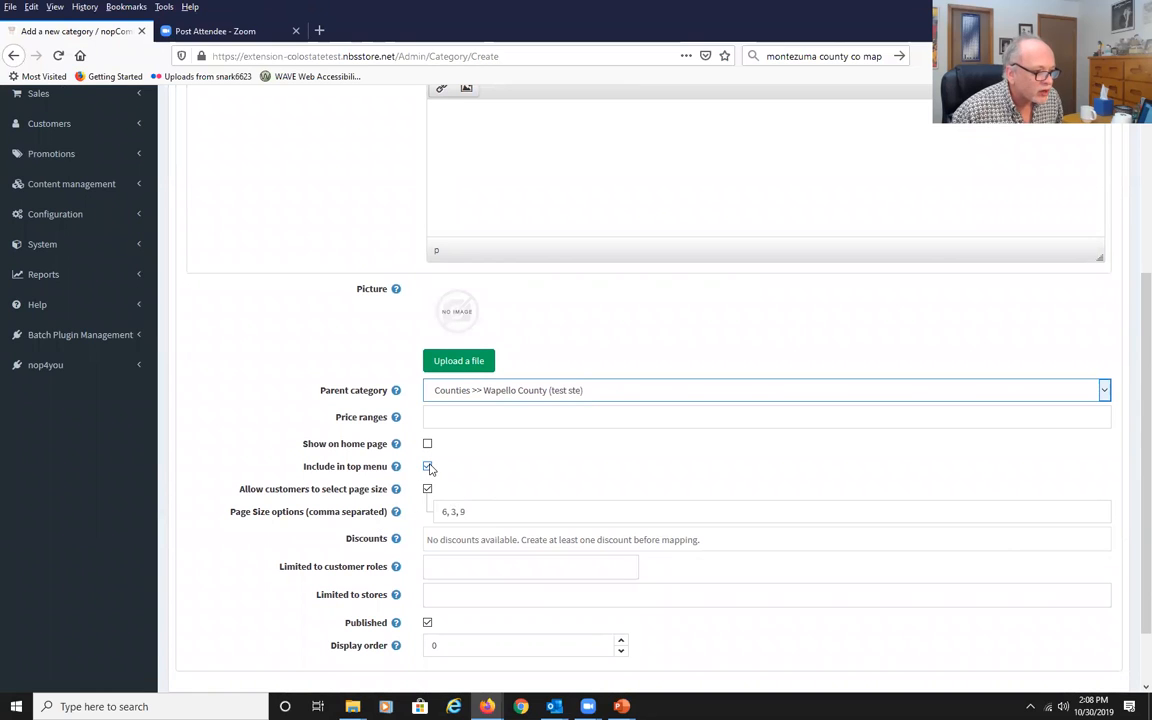
pyautogui.click(428, 467)
# Limit the Wapello Co. Workshops category to the Extension store and save it.
pyautogui.scroll(-1, 548, 463)
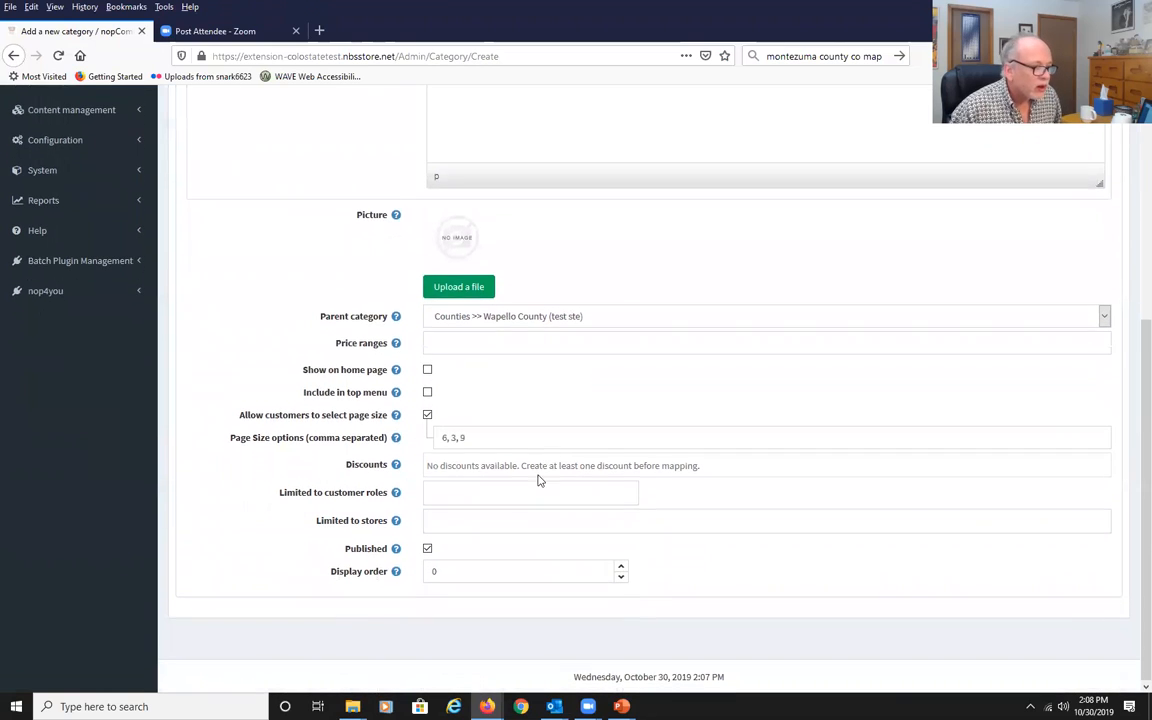
pyautogui.click(449, 520)
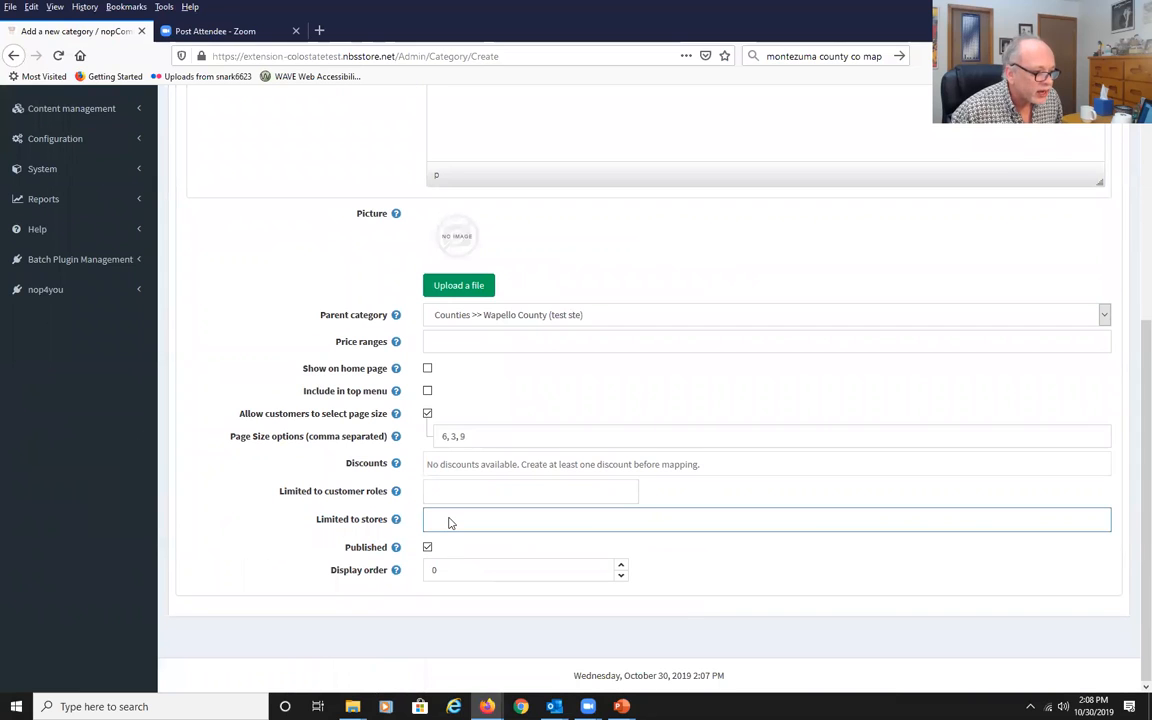
pyautogui.click(449, 522)
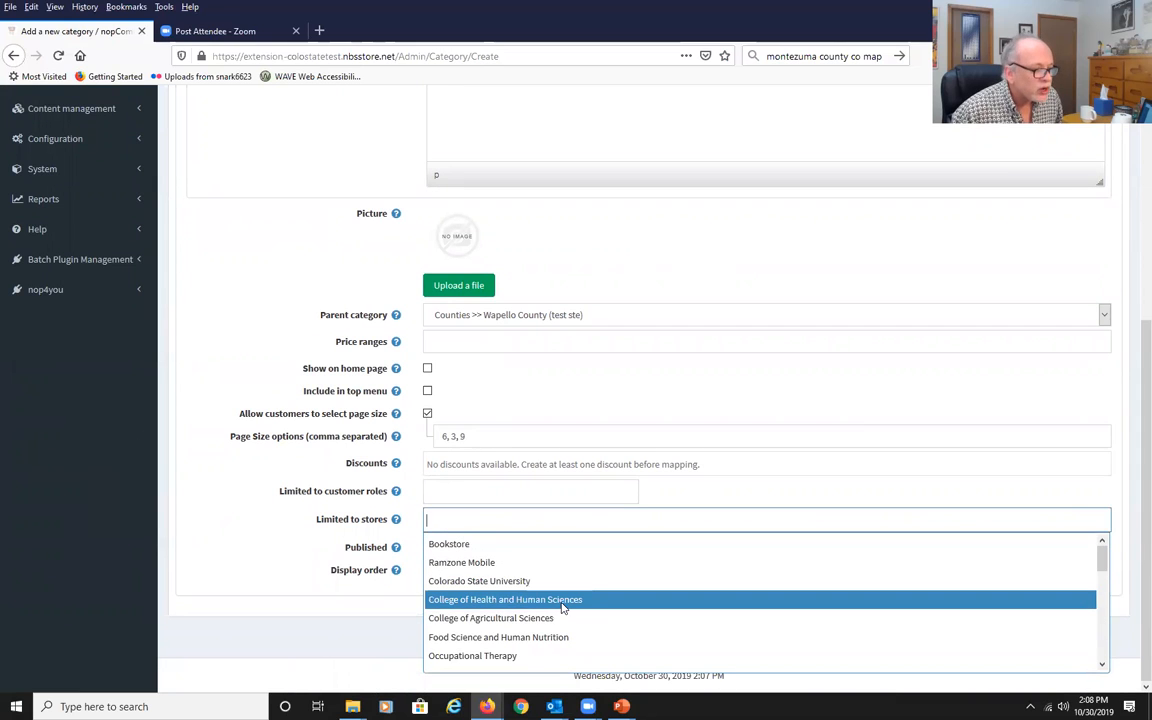
pyautogui.scroll(-10, 563, 607)
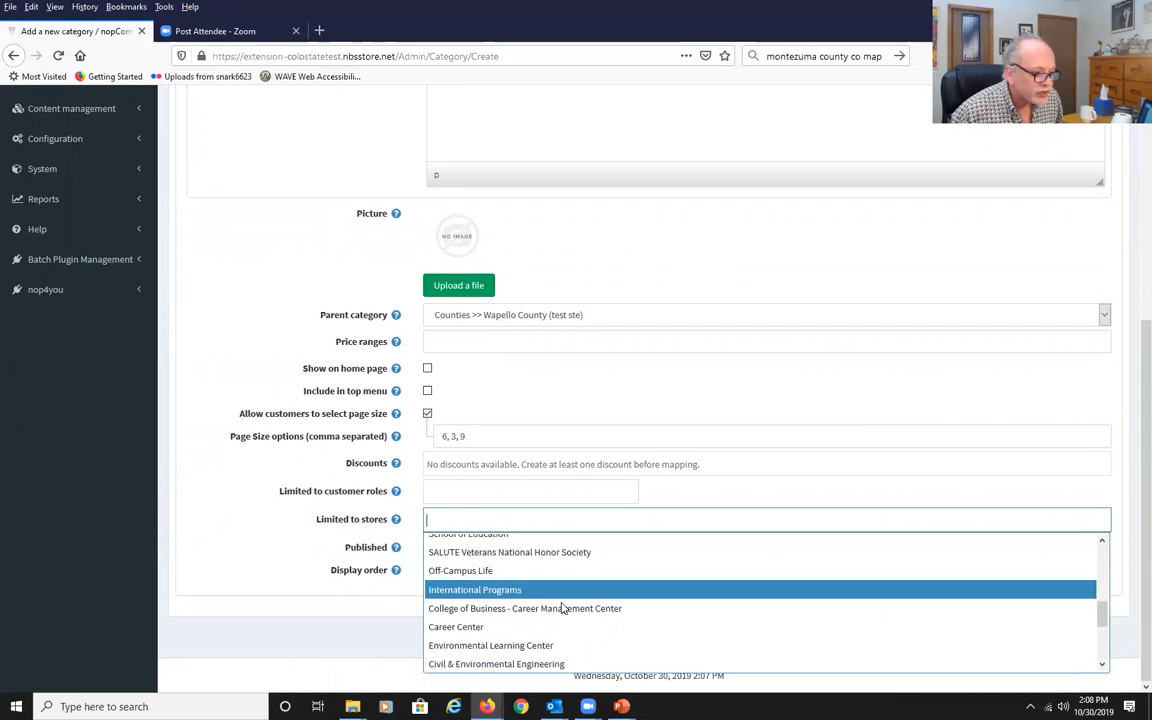
pyautogui.scroll(-1, 563, 607)
pyautogui.click(435, 550)
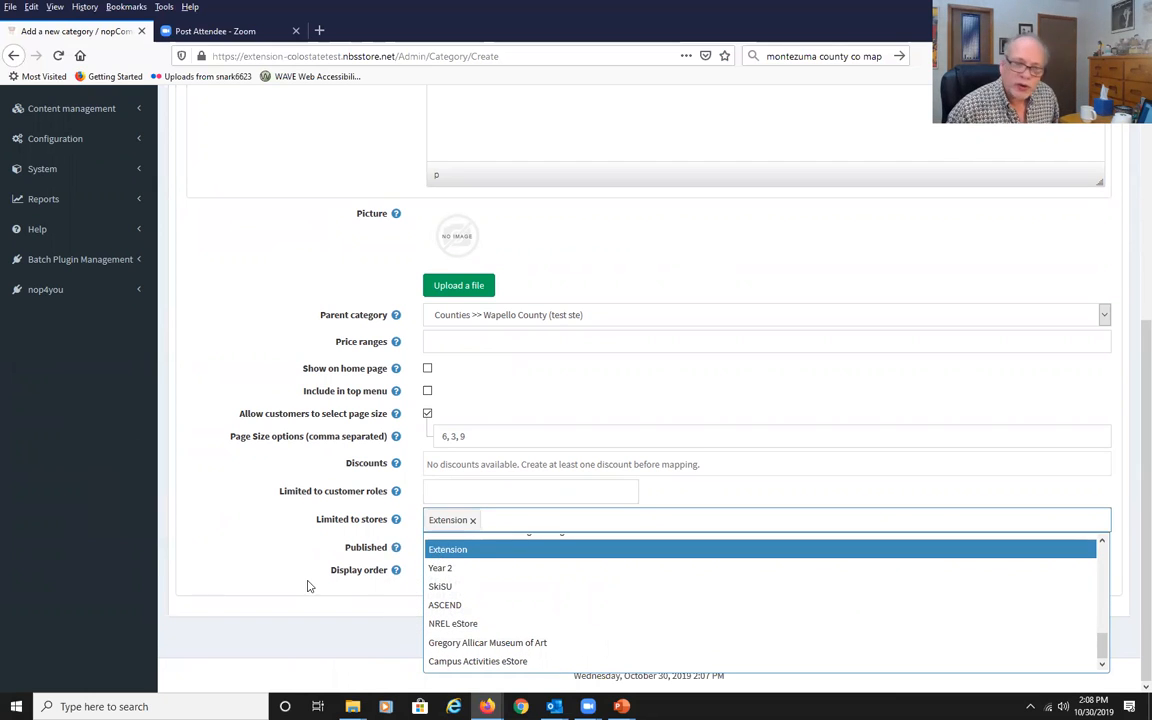
pyautogui.click(208, 610)
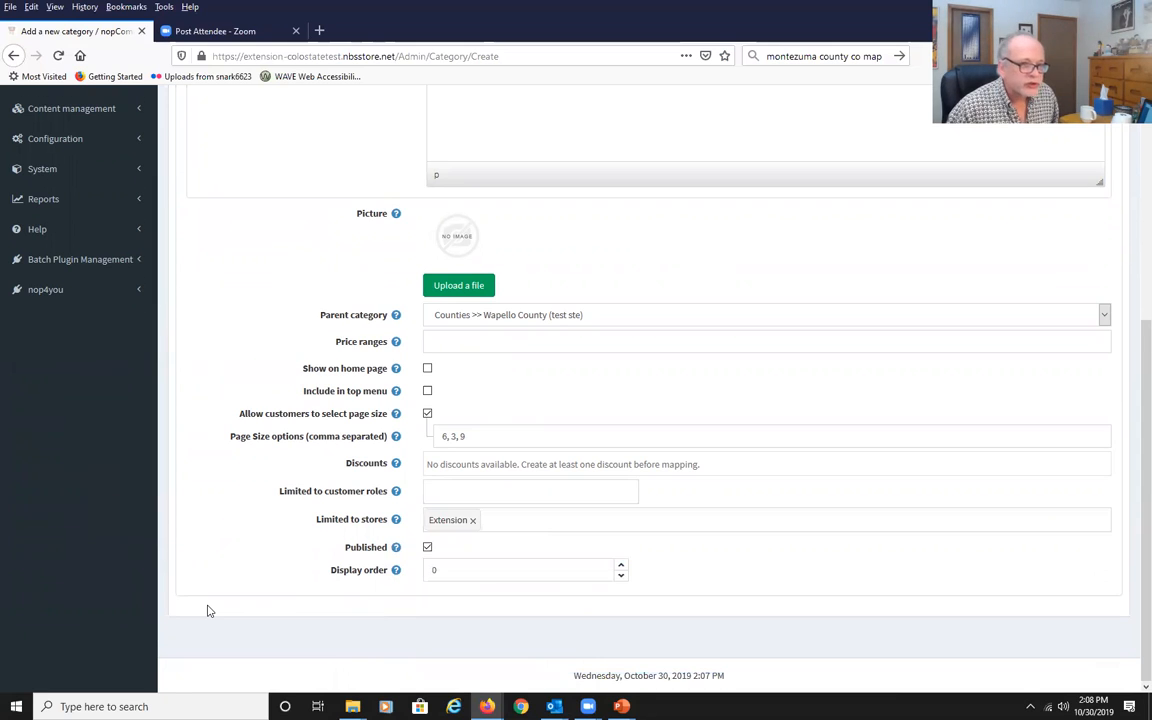
pyautogui.scroll(5, 208, 610)
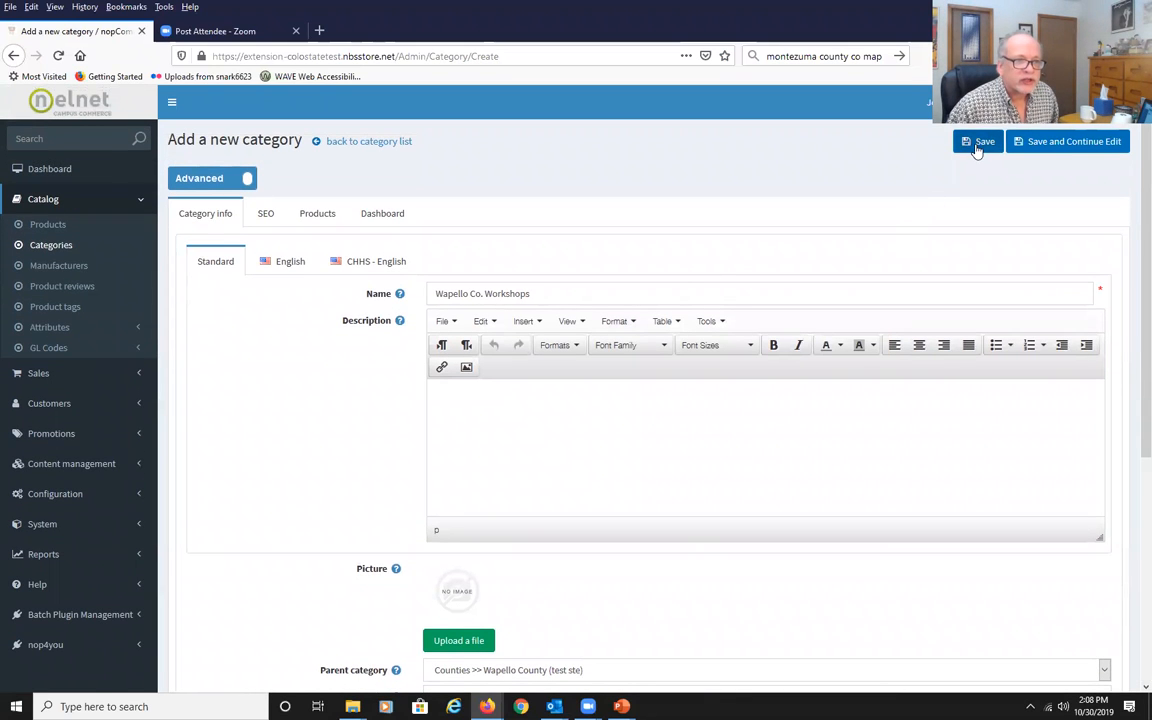
pyautogui.click(977, 145)
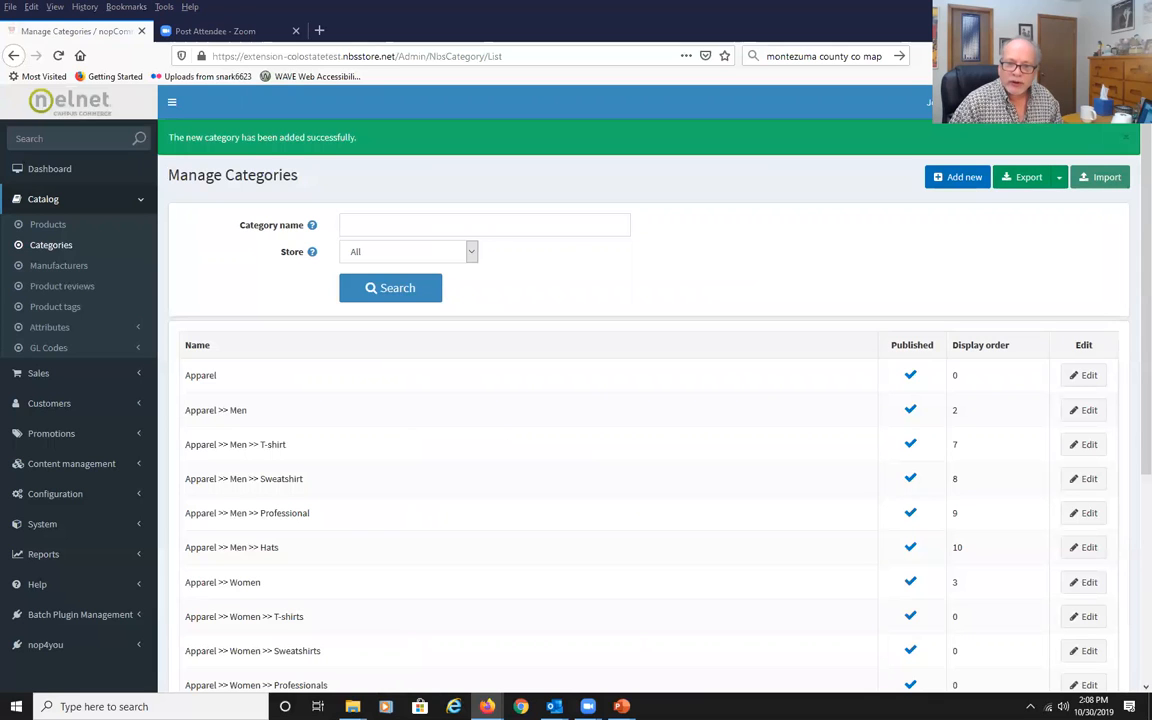
pyautogui.hotkey('alt', 'Tab')
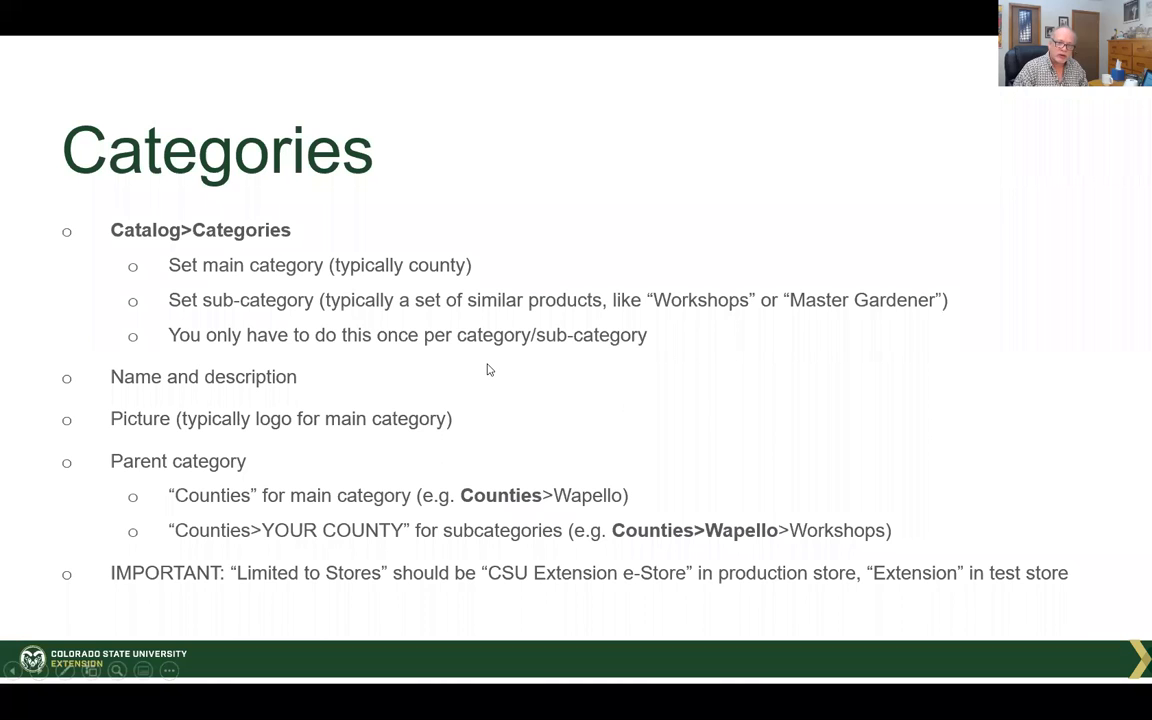
pyautogui.press('Right')
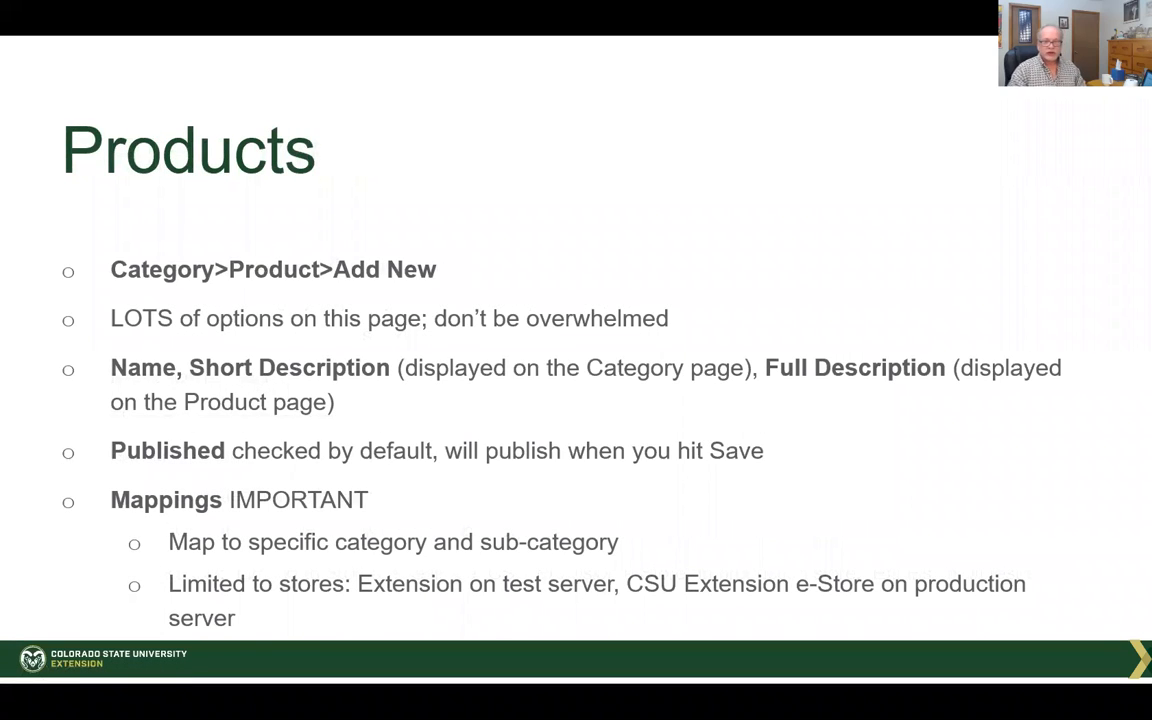
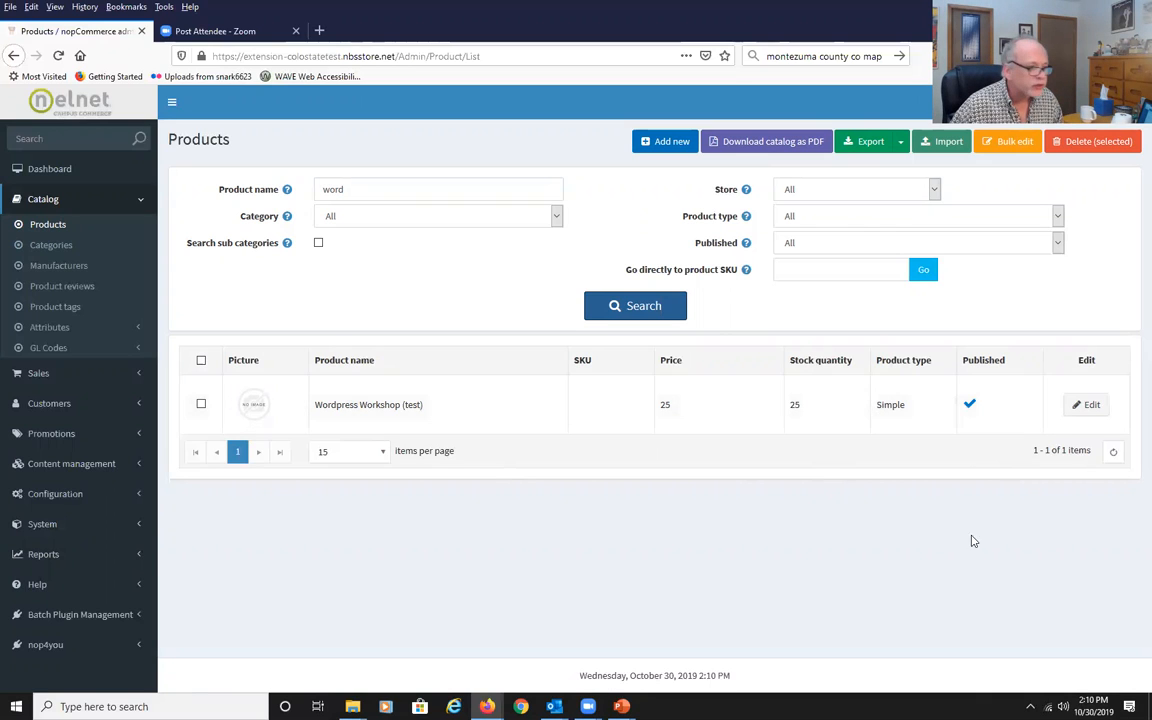
# Open the Wordpress Workshop (test) product for editing and review its general information and descriptions.
pyautogui.click(1090, 404)
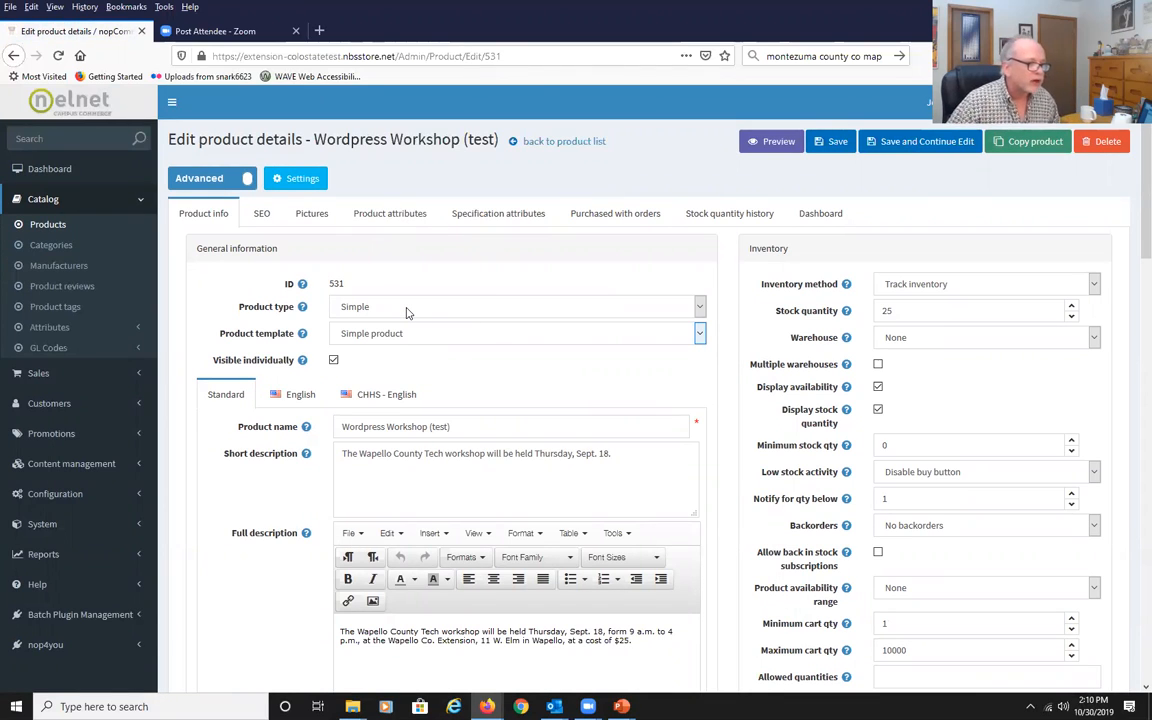
pyautogui.scroll(-3, 473, 300)
pyautogui.click(473, 286)
pyautogui.click(475, 320)
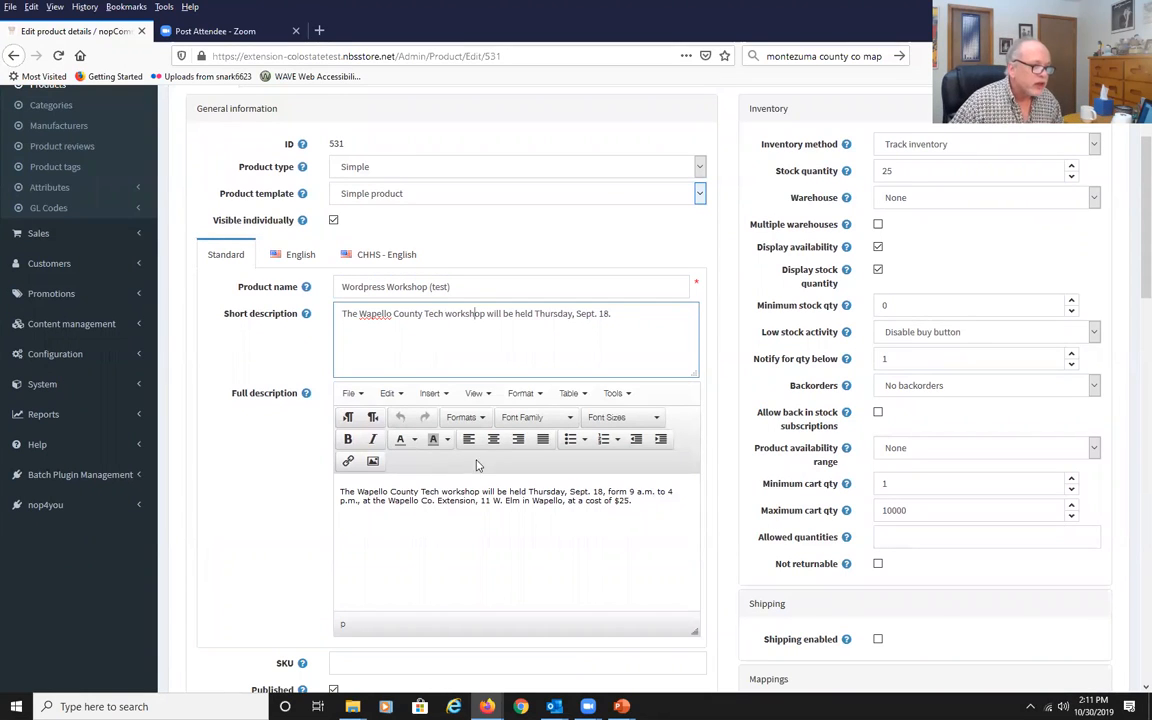
pyautogui.click(470, 505)
pyautogui.scroll(-1, 476, 517)
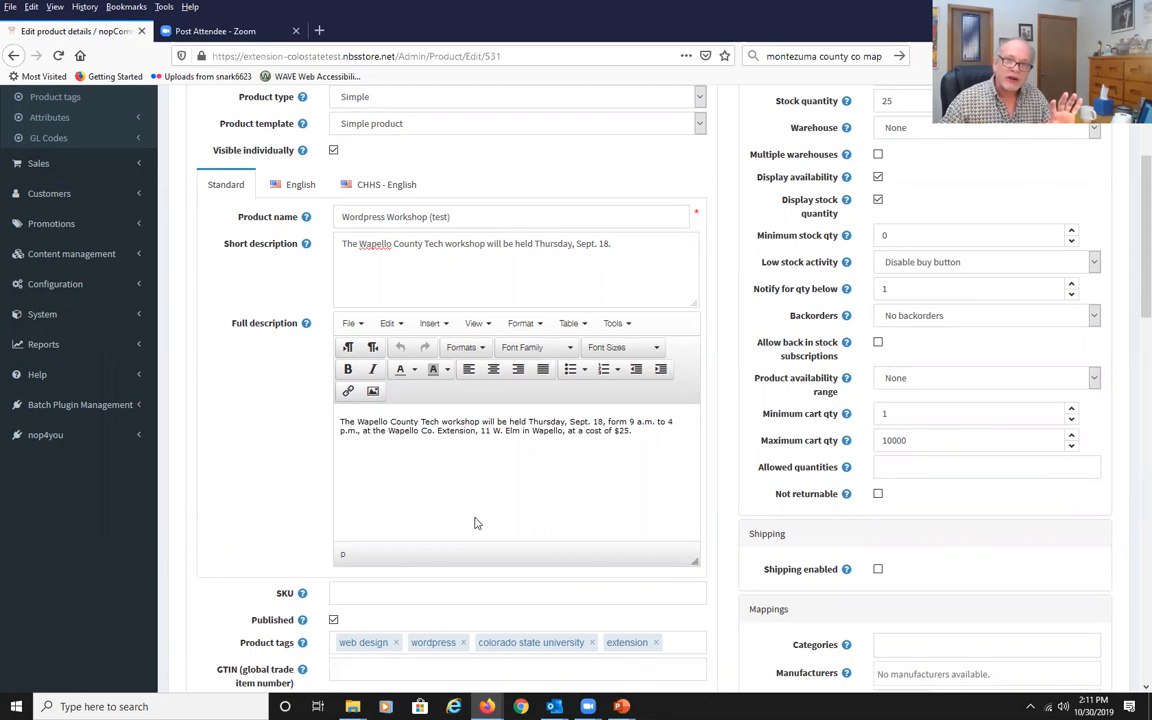
pyautogui.scroll(-2, 476, 523)
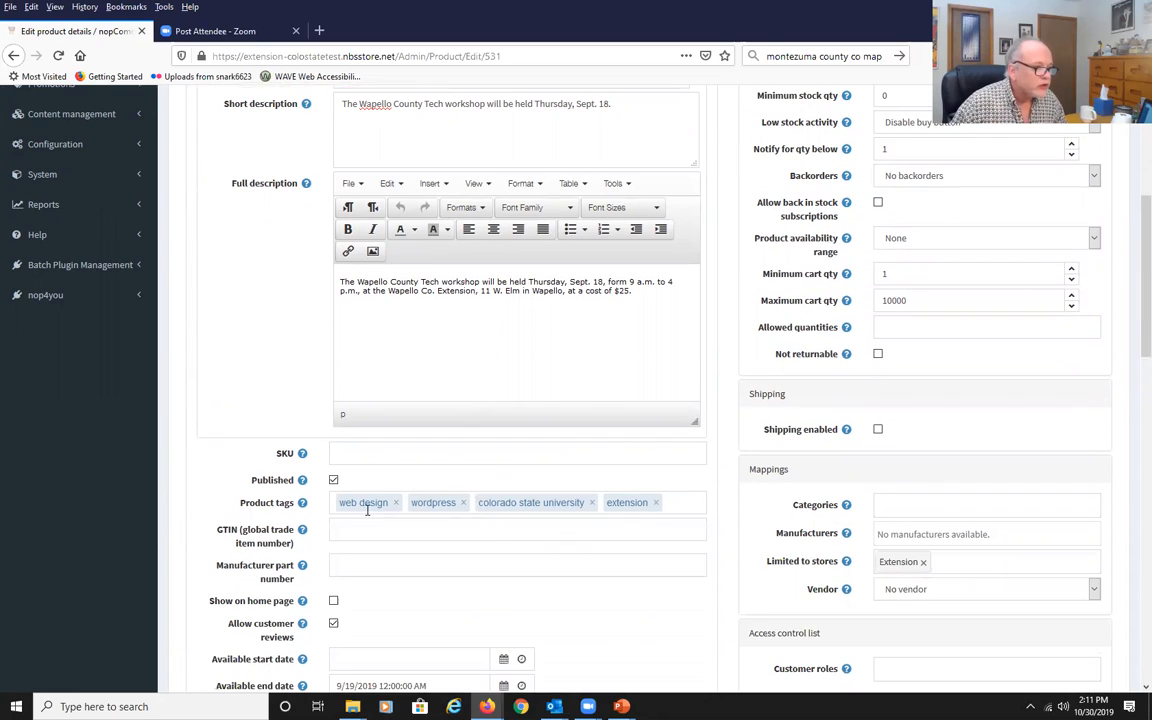
# Examine the SKU, GTIN and manufacturer part number fields of the product.
pyautogui.click(349, 530)
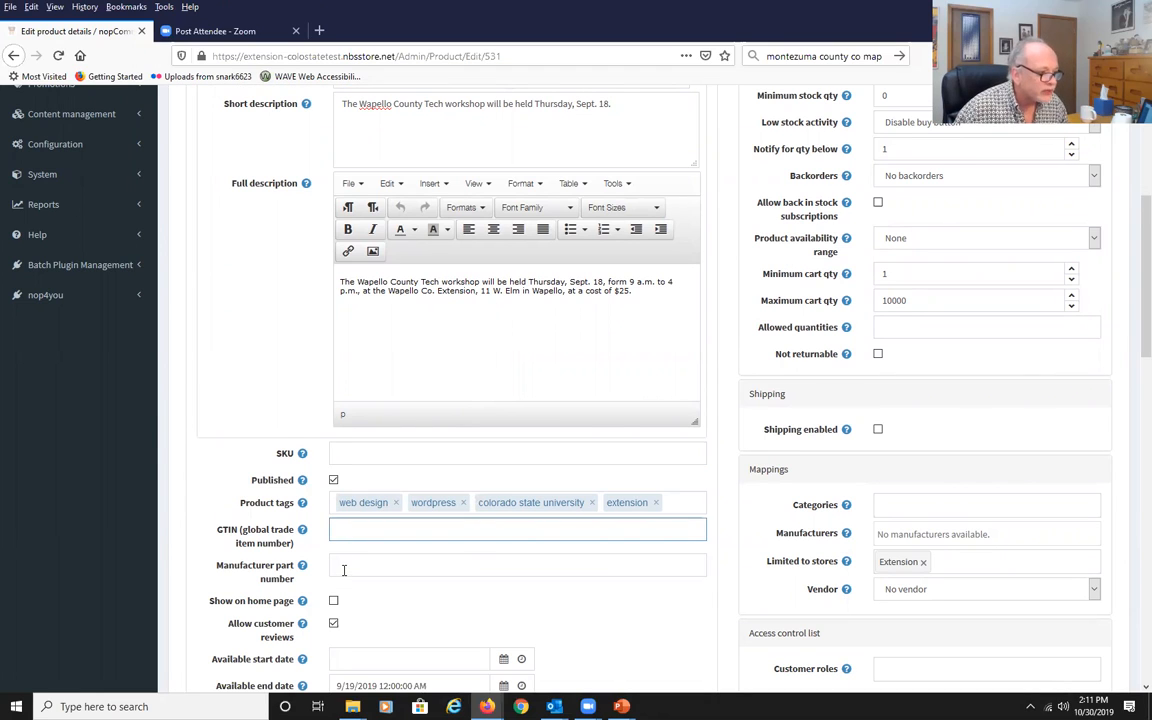
pyautogui.click(344, 570)
pyautogui.moveTo(308, 457)
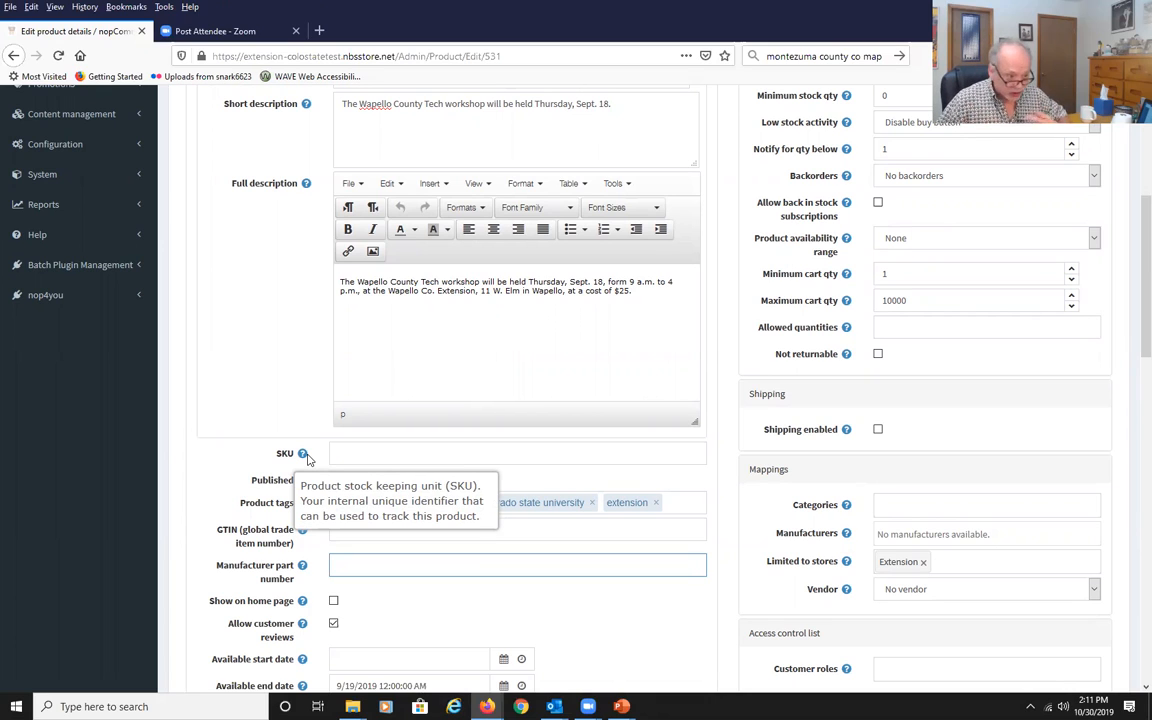
pyautogui.click(404, 453)
pyautogui.click(378, 535)
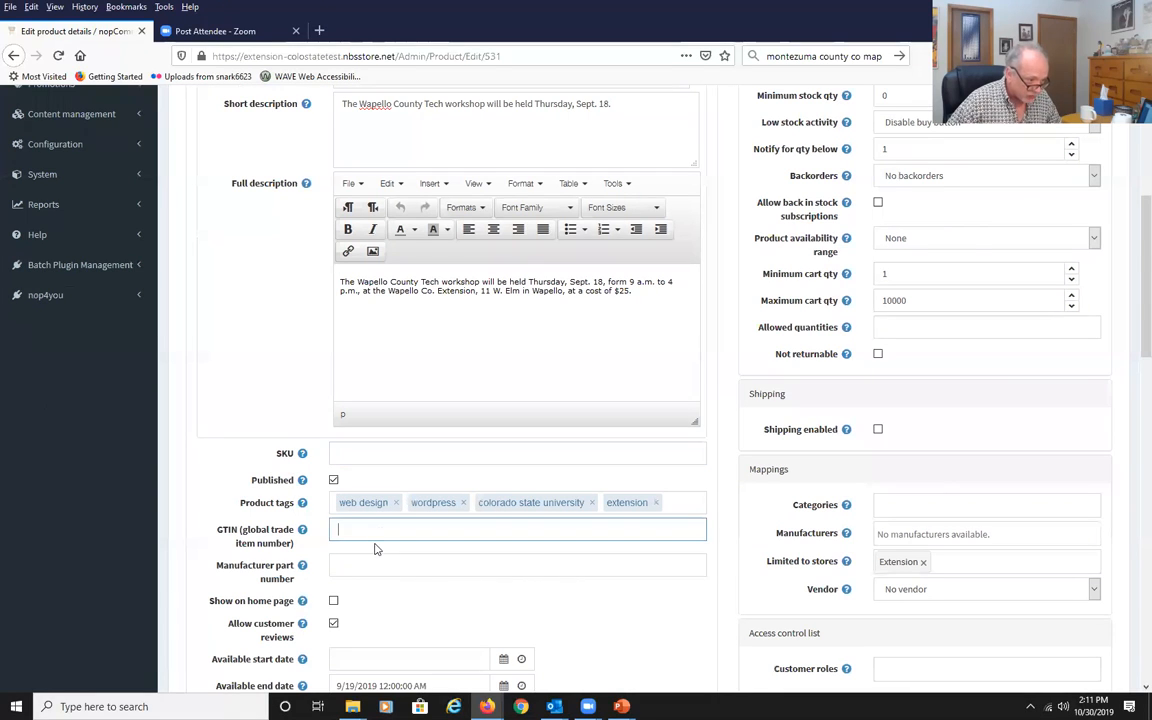
pyautogui.click(367, 565)
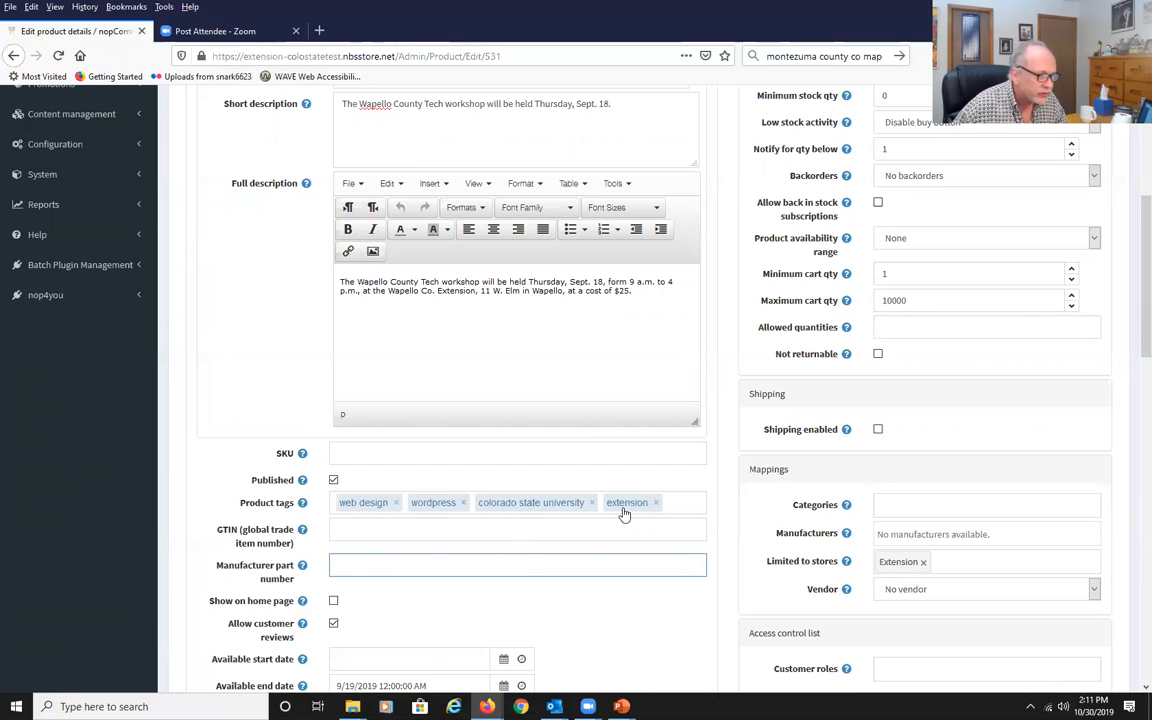
pyautogui.scroll(-3, 525, 548)
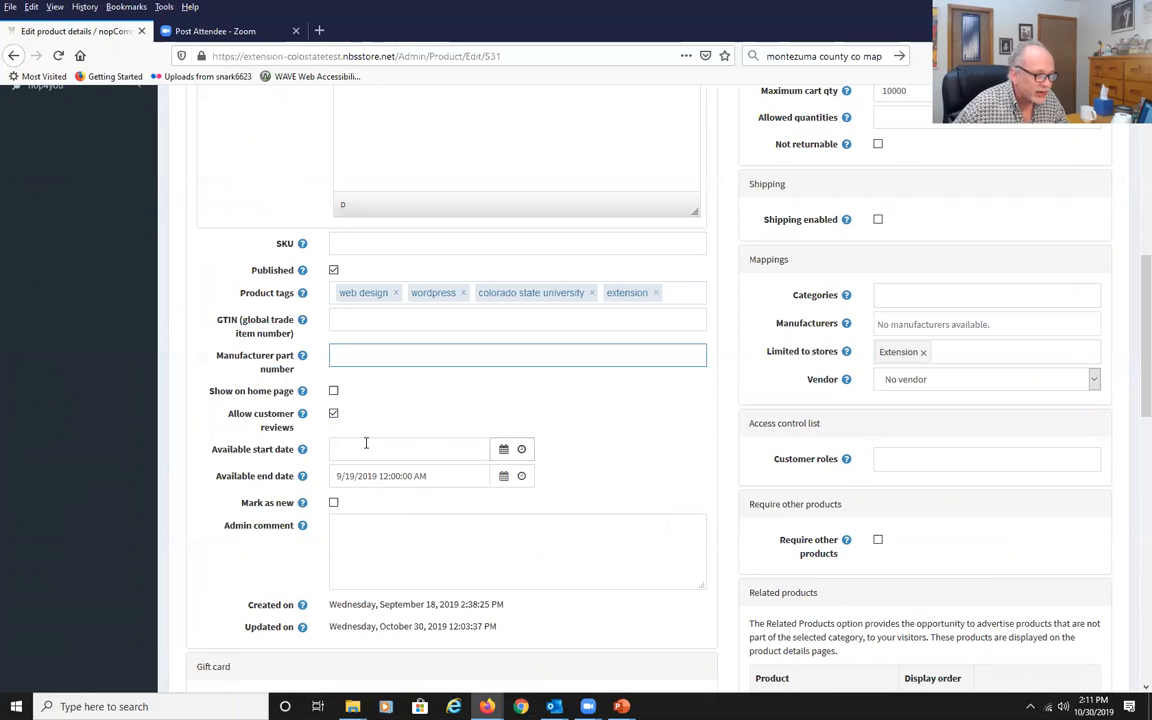
# Set the product's available end date to 11/1/2019 12:00 AM.
pyautogui.click(504, 478)
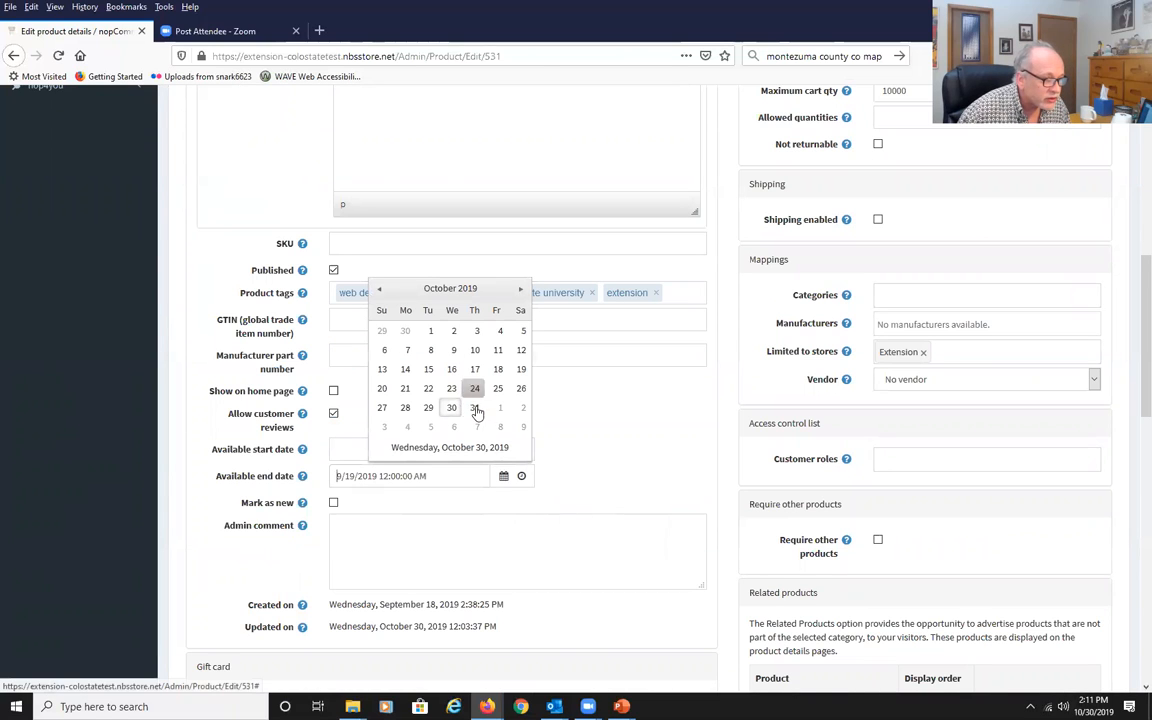
pyautogui.click(499, 410)
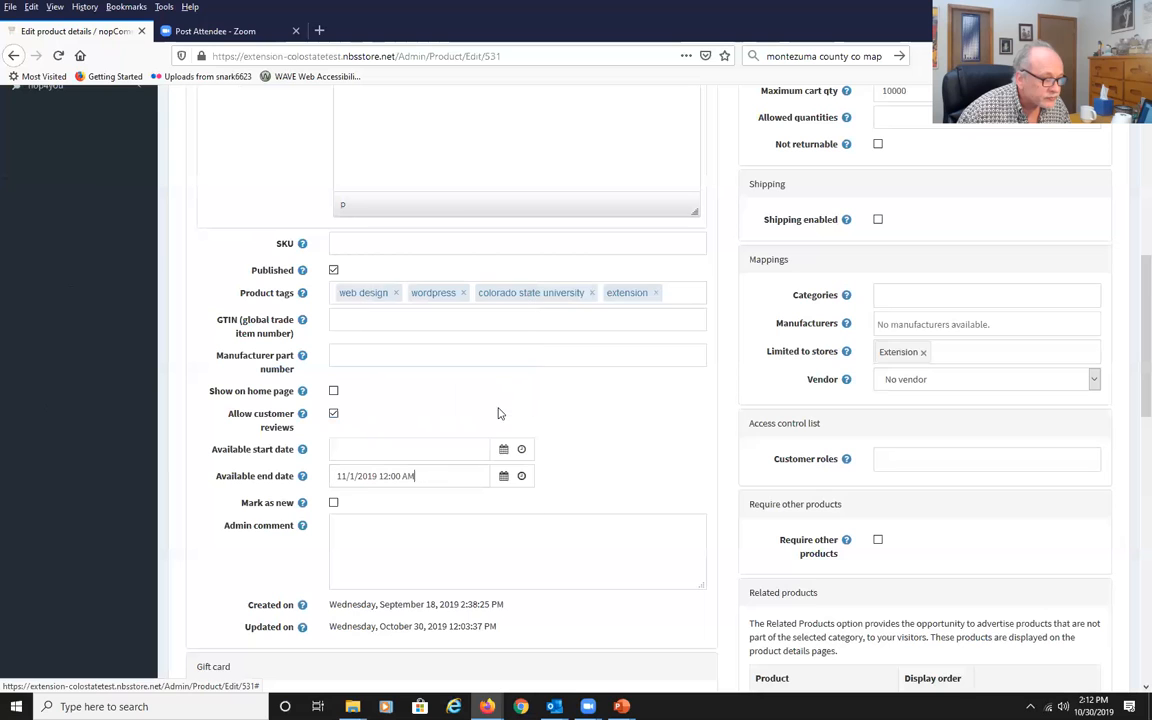
pyautogui.scroll(-3, 615, 475)
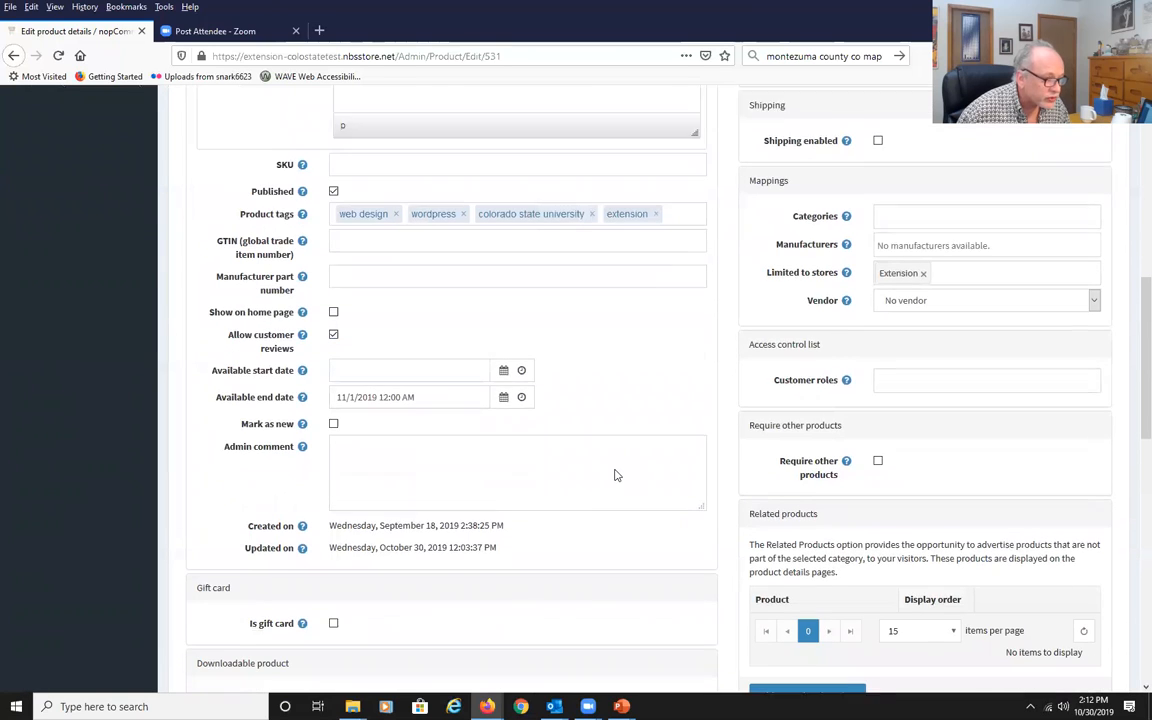
# Set the product's old price to 33.0000 USD.
pyautogui.click(381, 412)
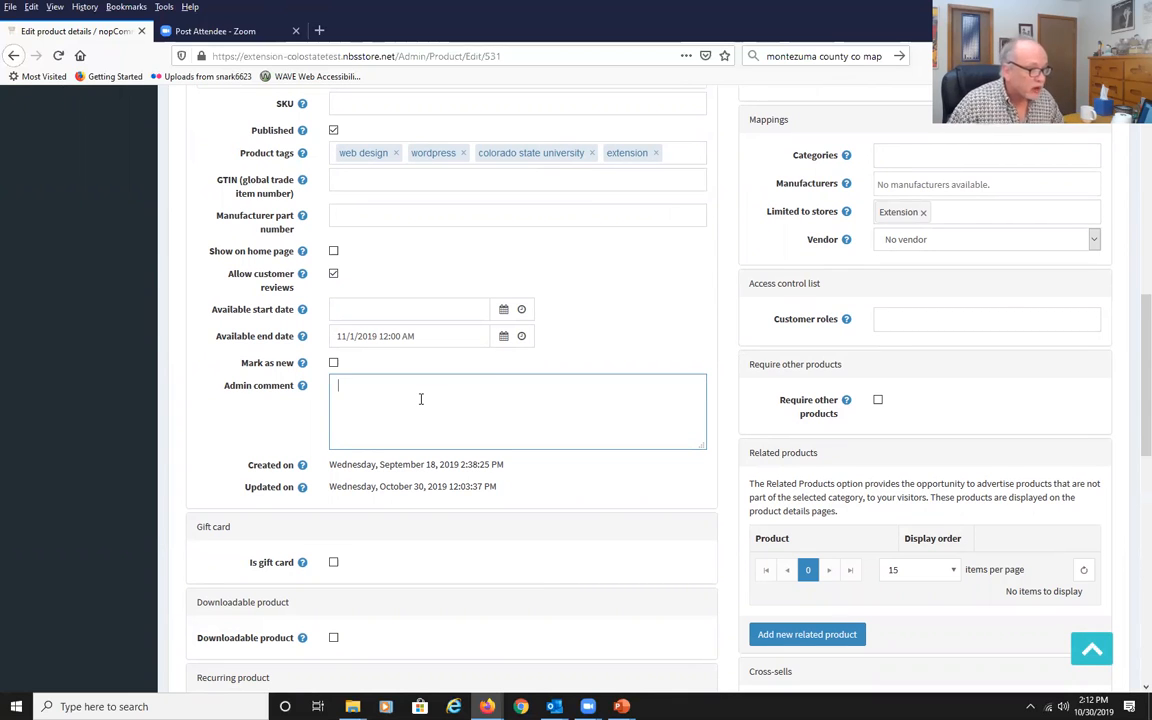
pyautogui.scroll(-3, 429, 419)
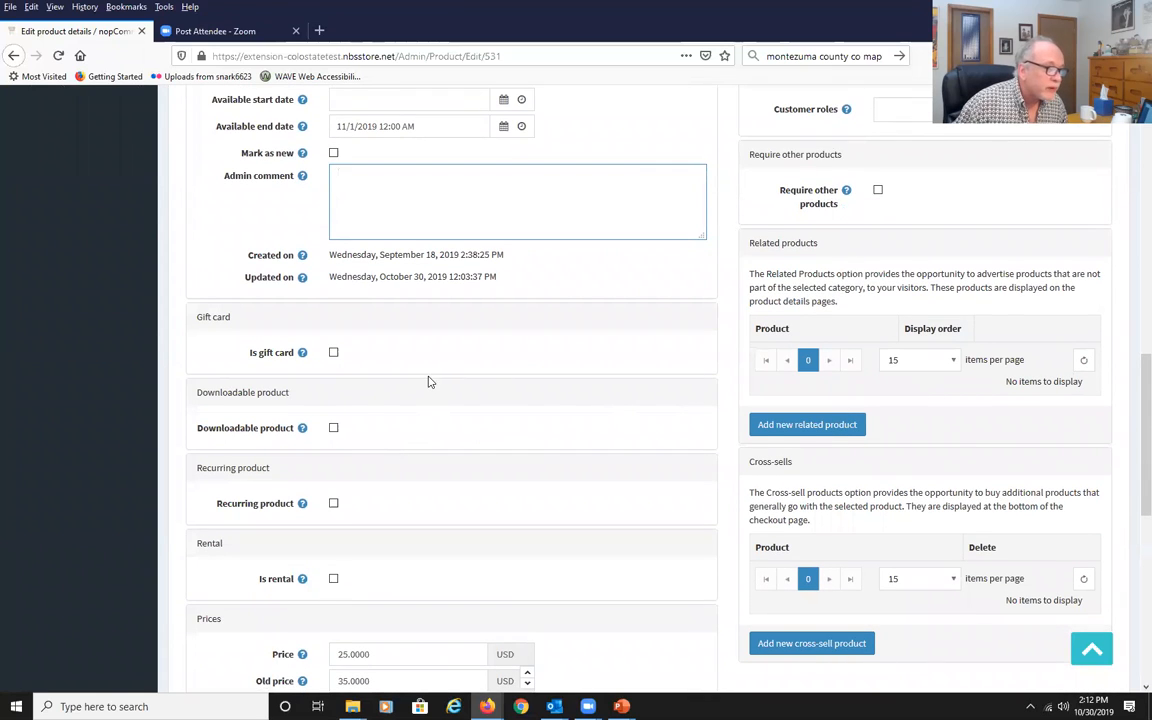
pyautogui.scroll(-1, 429, 381)
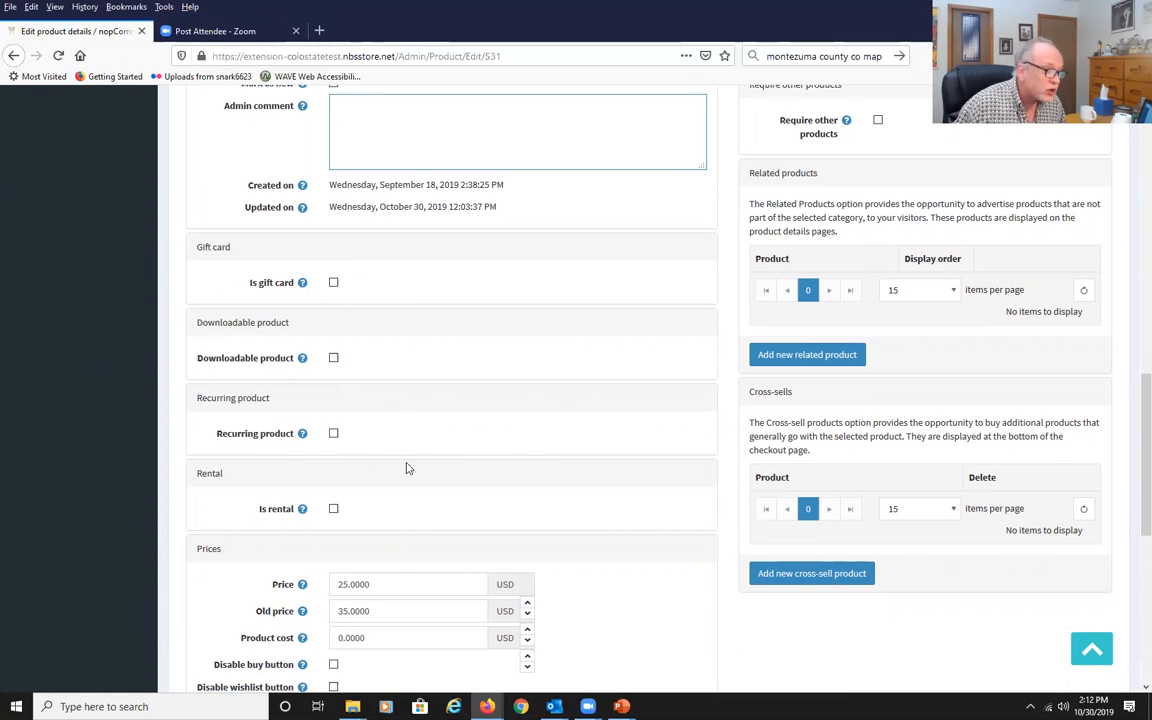
pyautogui.scroll(-3, 358, 476)
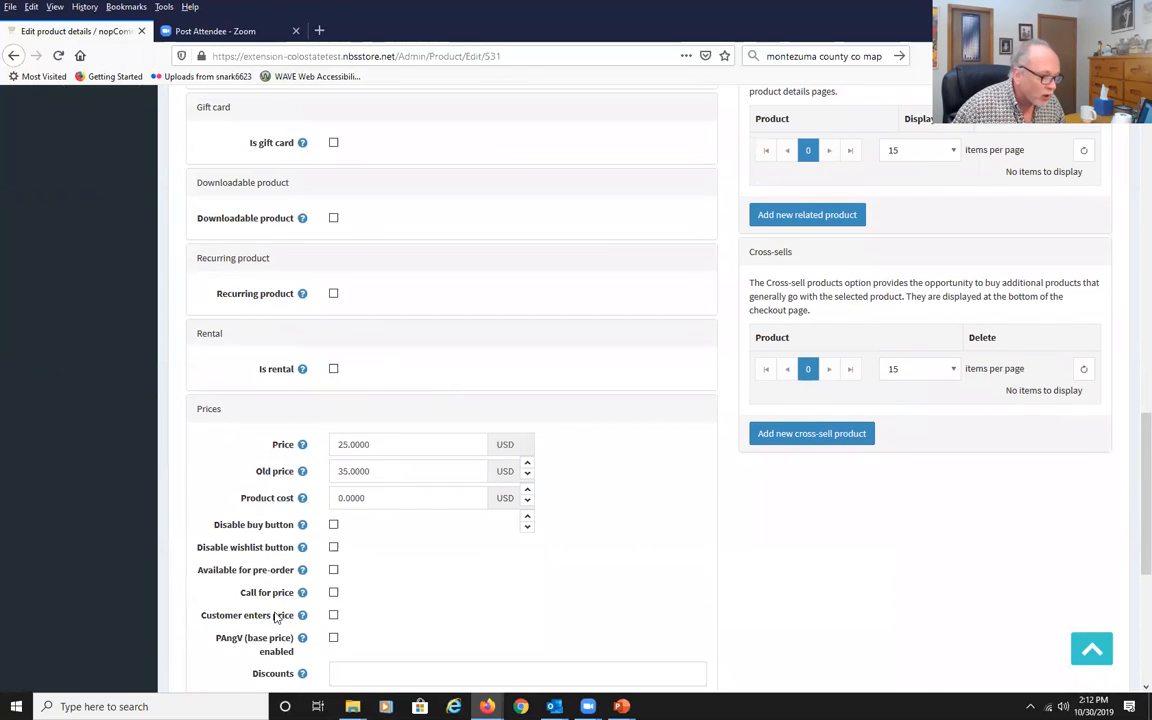
pyautogui.click(381, 442)
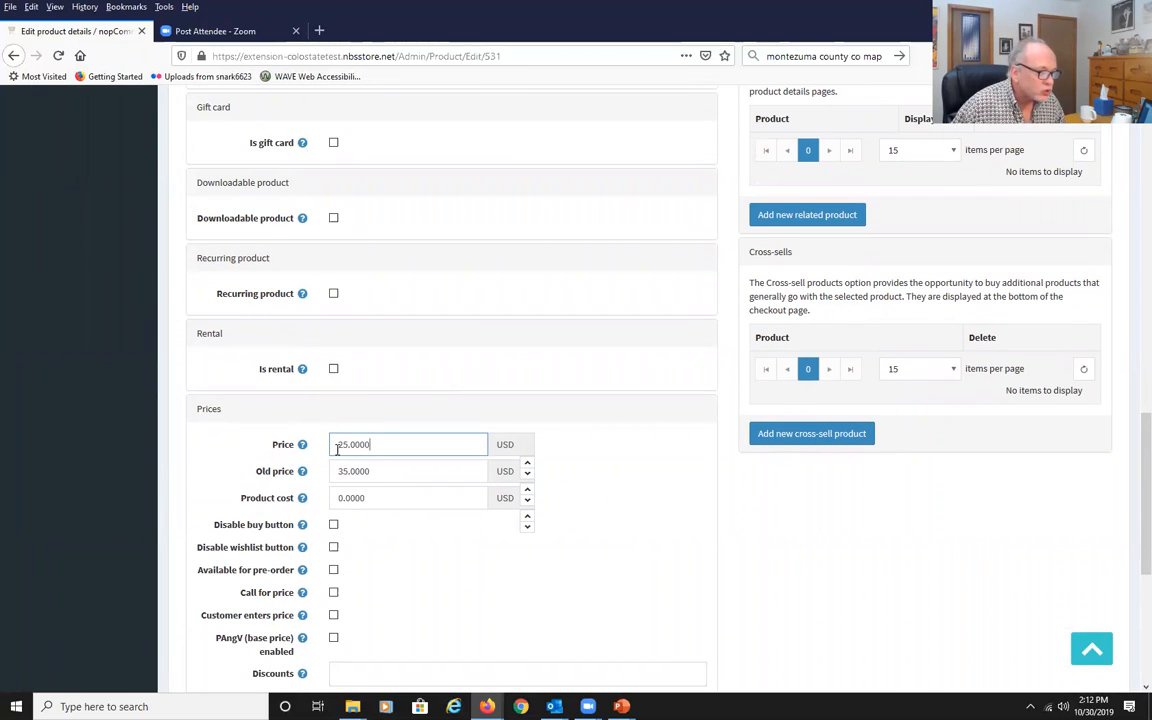
pyautogui.click(380, 477)
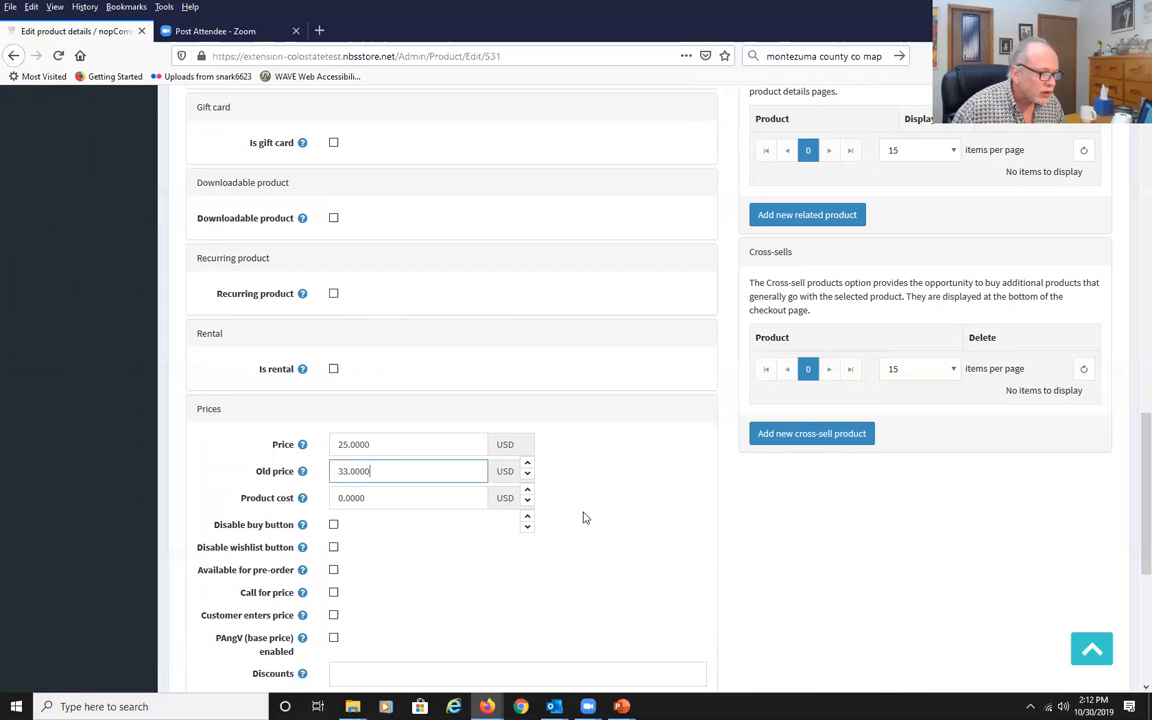
# Examine the tax category and discount options in the prices section.
pyautogui.scroll(-3, 585, 514)
pyautogui.scroll(-1, 585, 518)
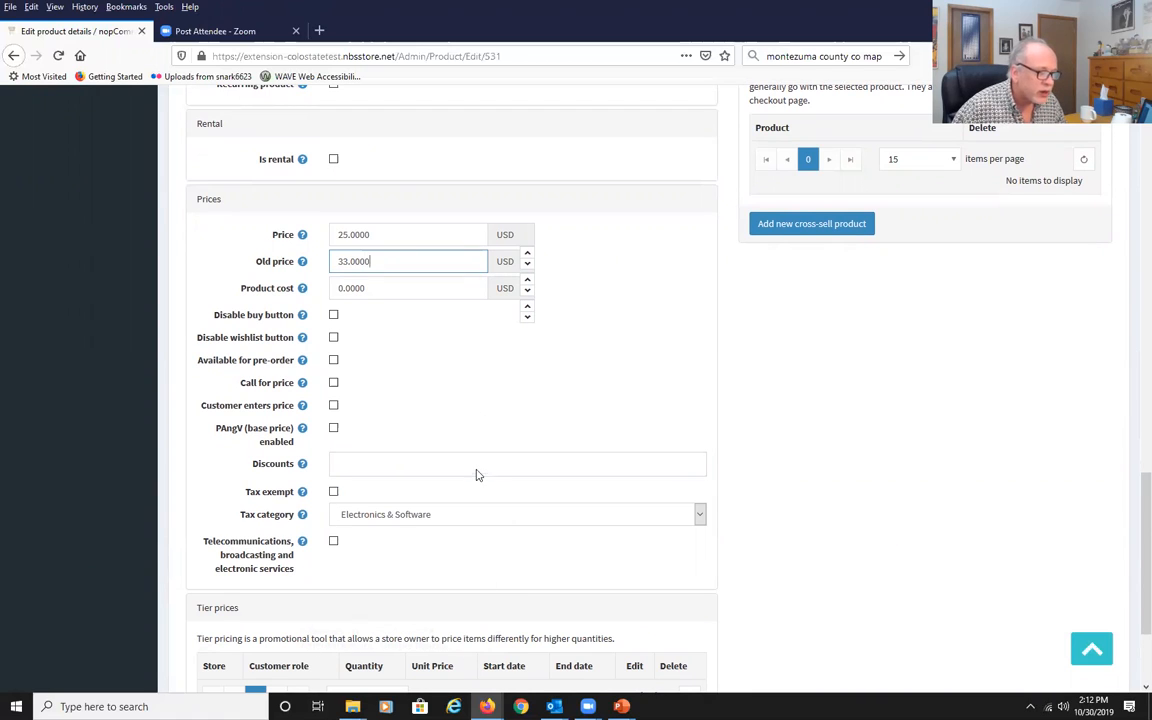
pyautogui.click(699, 516)
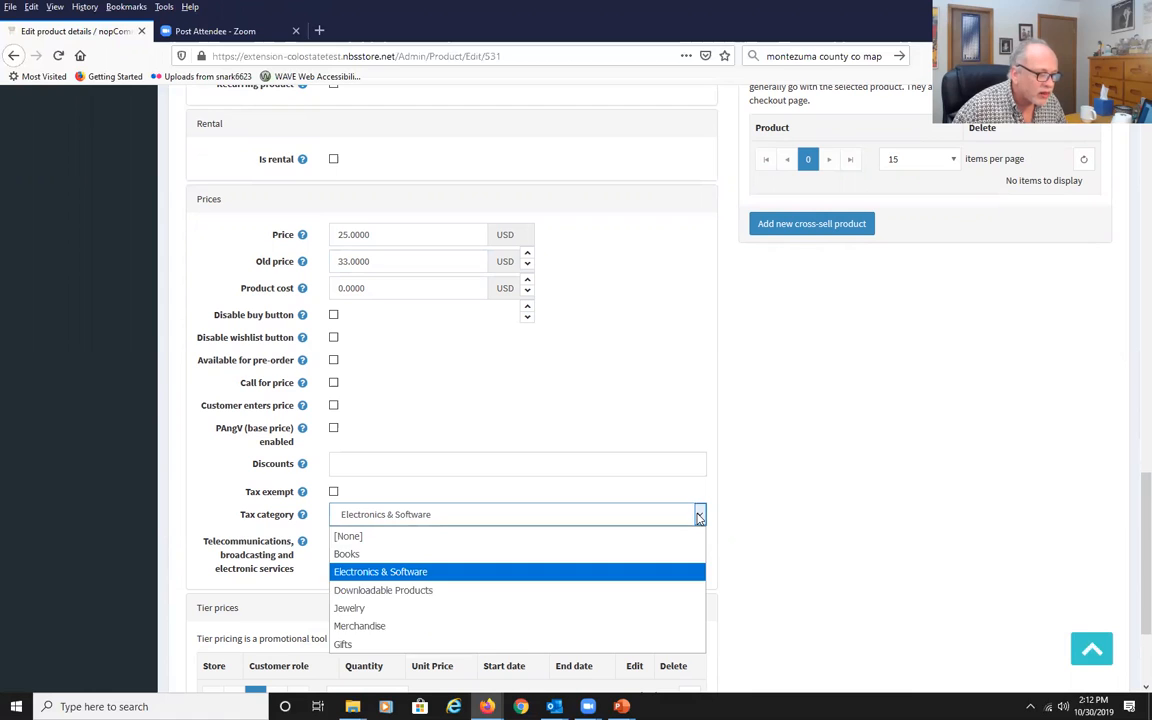
pyautogui.click(699, 516)
pyautogui.click(480, 468)
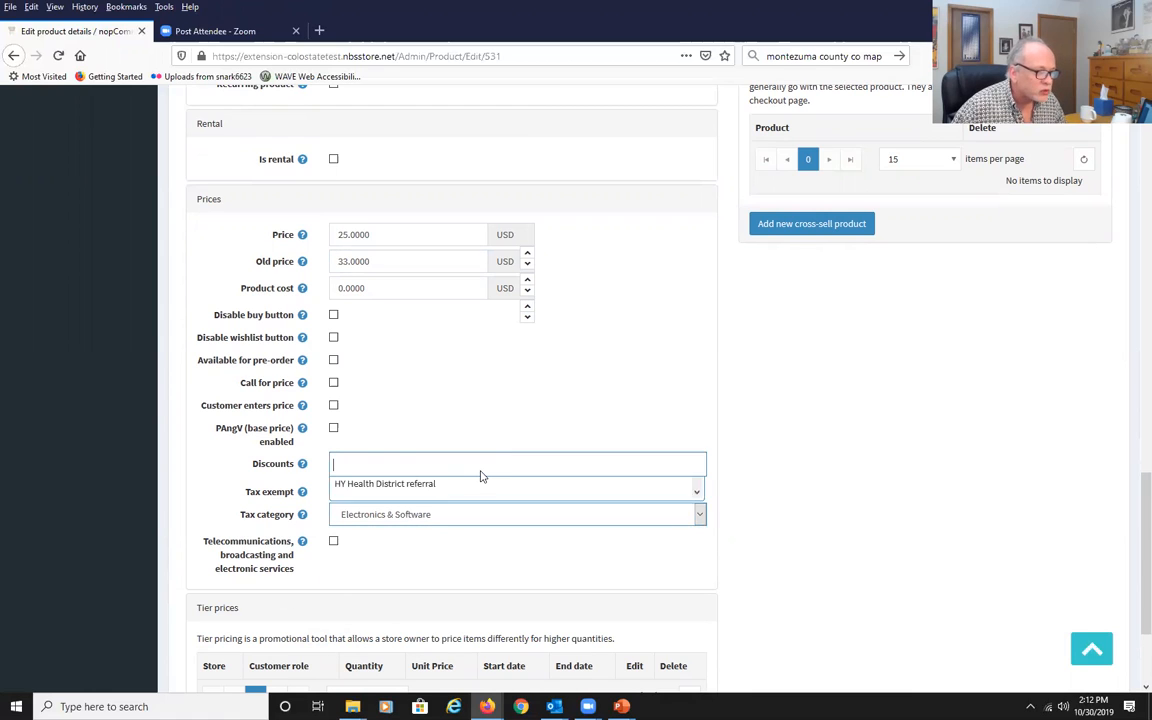
pyautogui.scroll(-2, 476, 543)
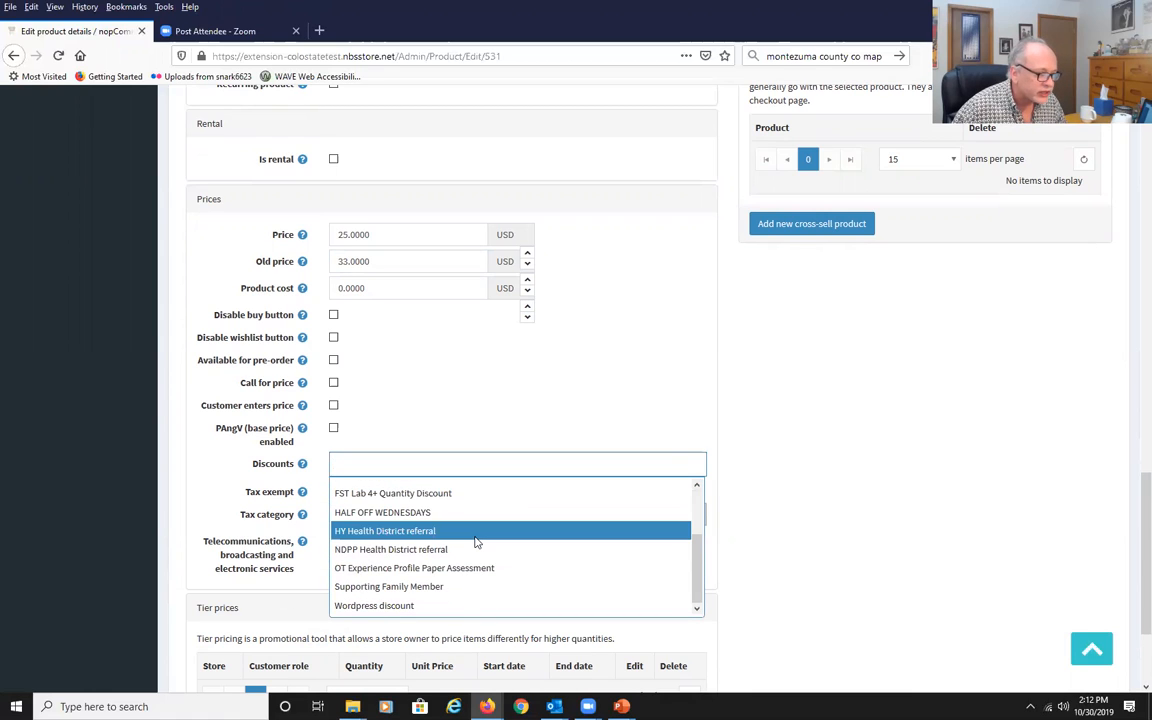
pyautogui.scroll(3, 476, 543)
pyautogui.click(735, 458)
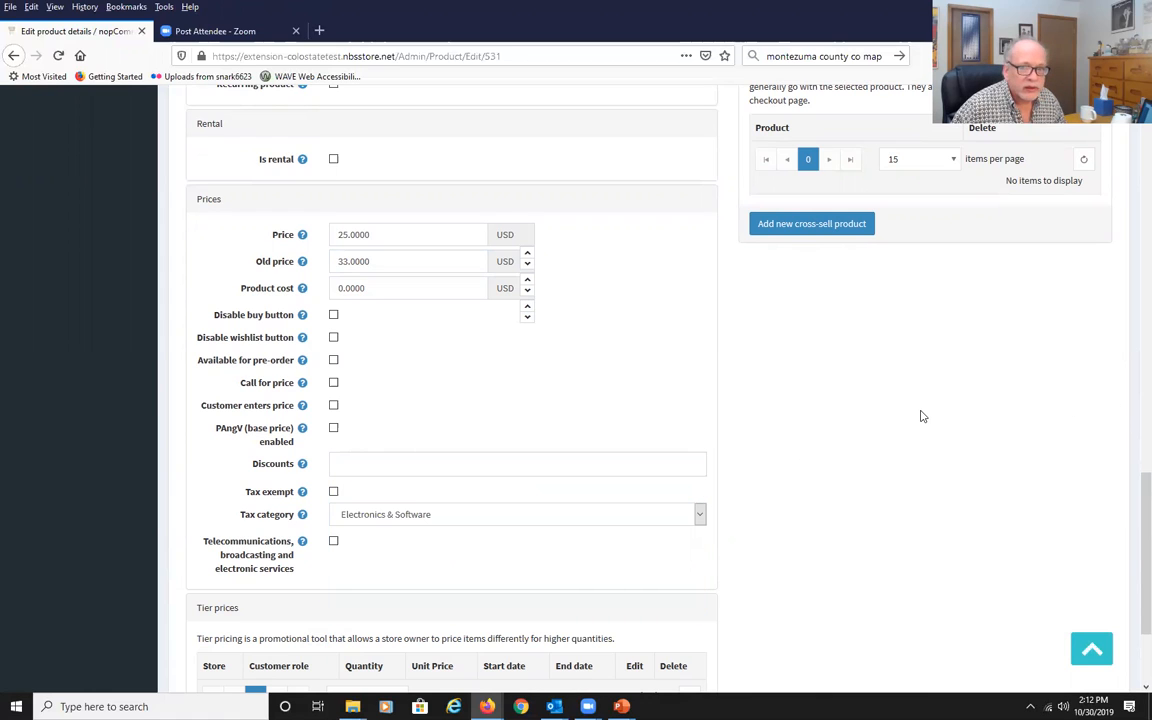
pyautogui.scroll(10, 1054, 332)
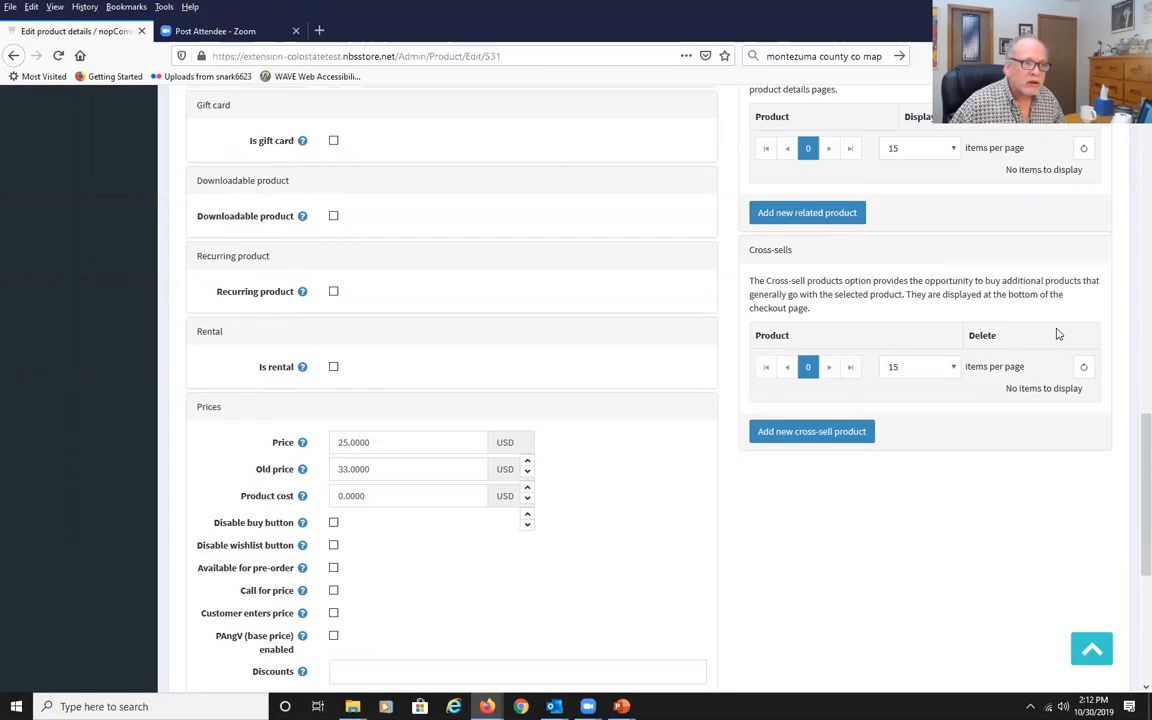
pyautogui.scroll(2, 1000, 315)
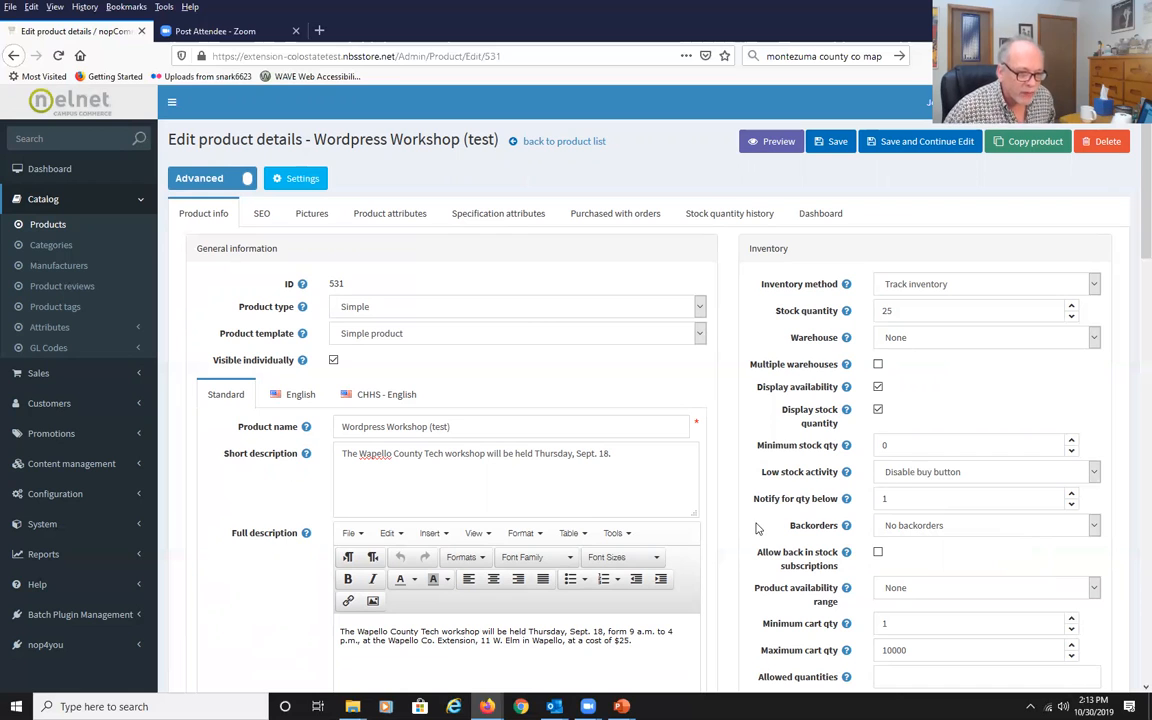
# Review the shipping and customer role access settings of the product.
pyautogui.scroll(-5, 759, 522)
pyautogui.scroll(-2, 757, 527)
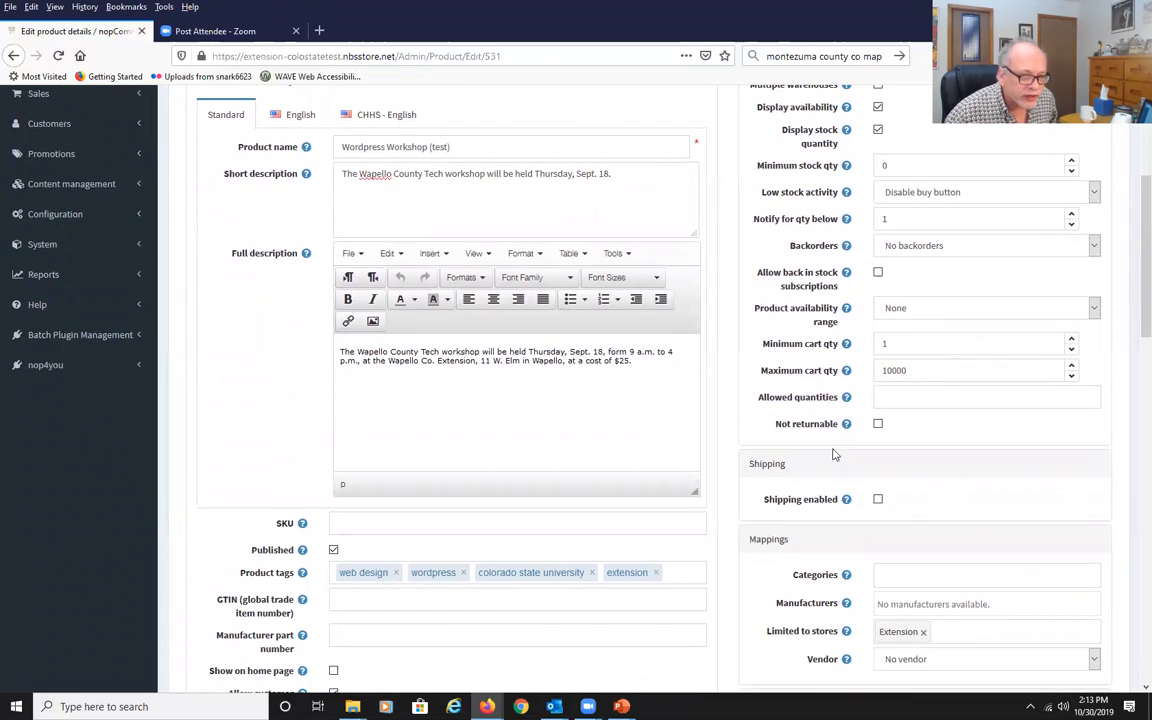
pyautogui.scroll(-3, 836, 525)
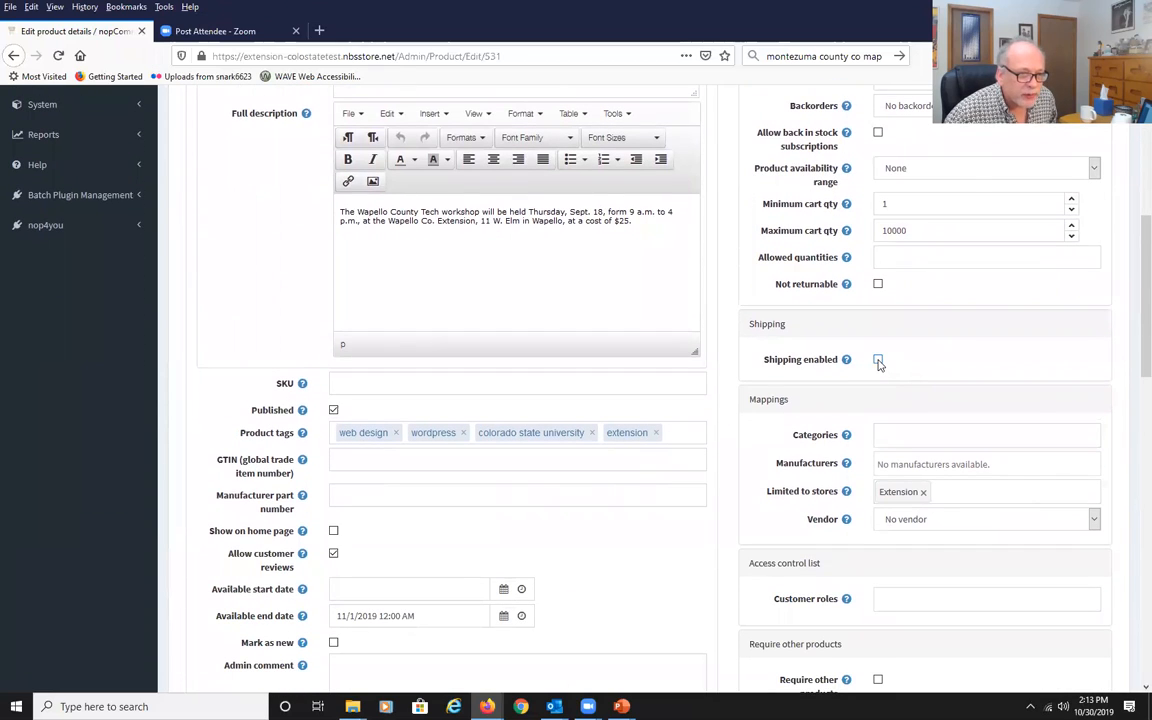
pyautogui.click(878, 360)
pyautogui.click(878, 360)
pyautogui.scroll(-5, 878, 363)
pyautogui.click(884, 320)
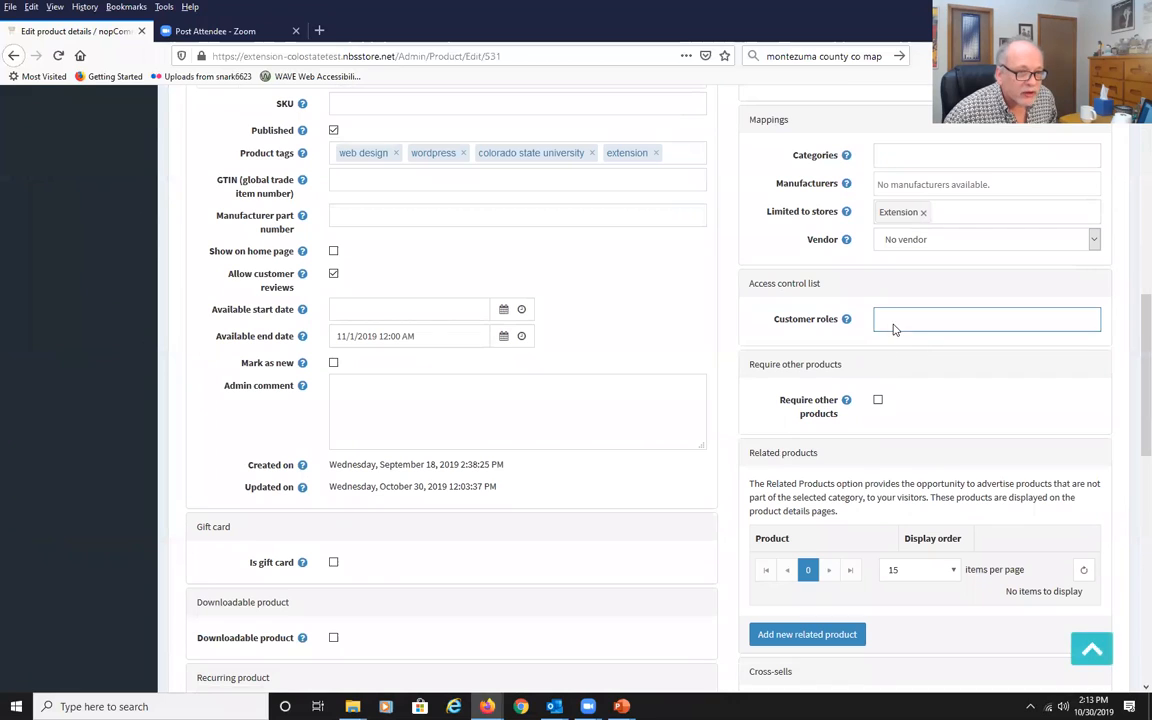
pyautogui.scroll(1, 1044, 401)
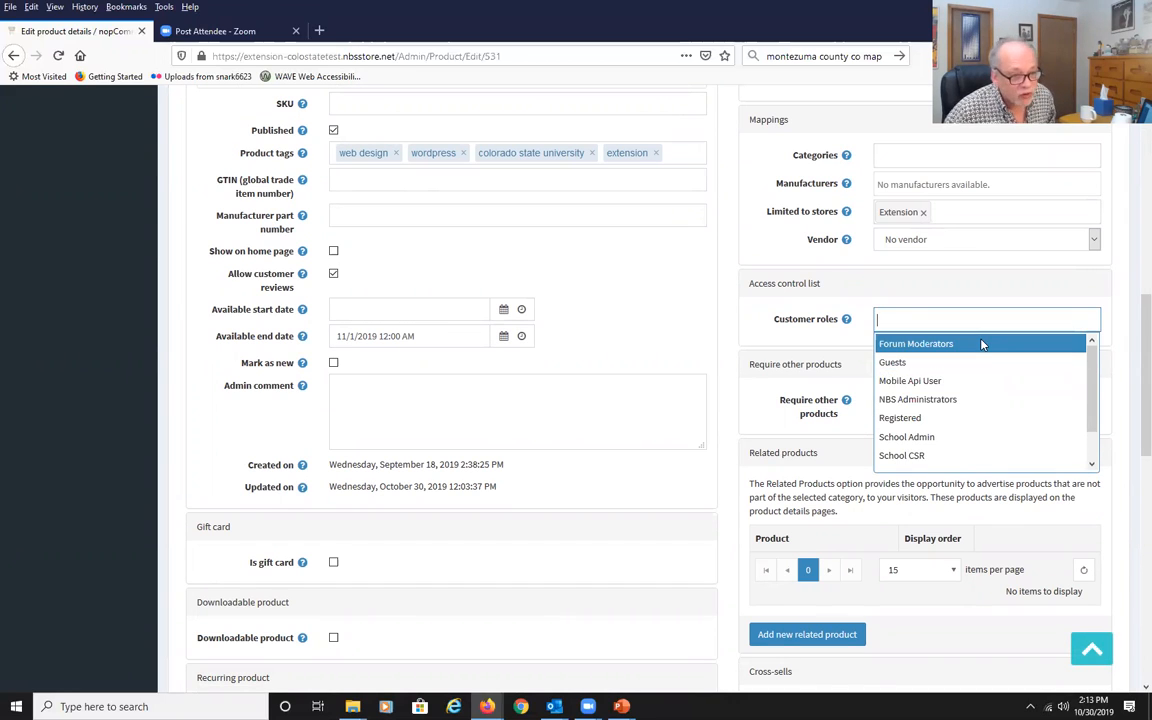
pyautogui.click(858, 437)
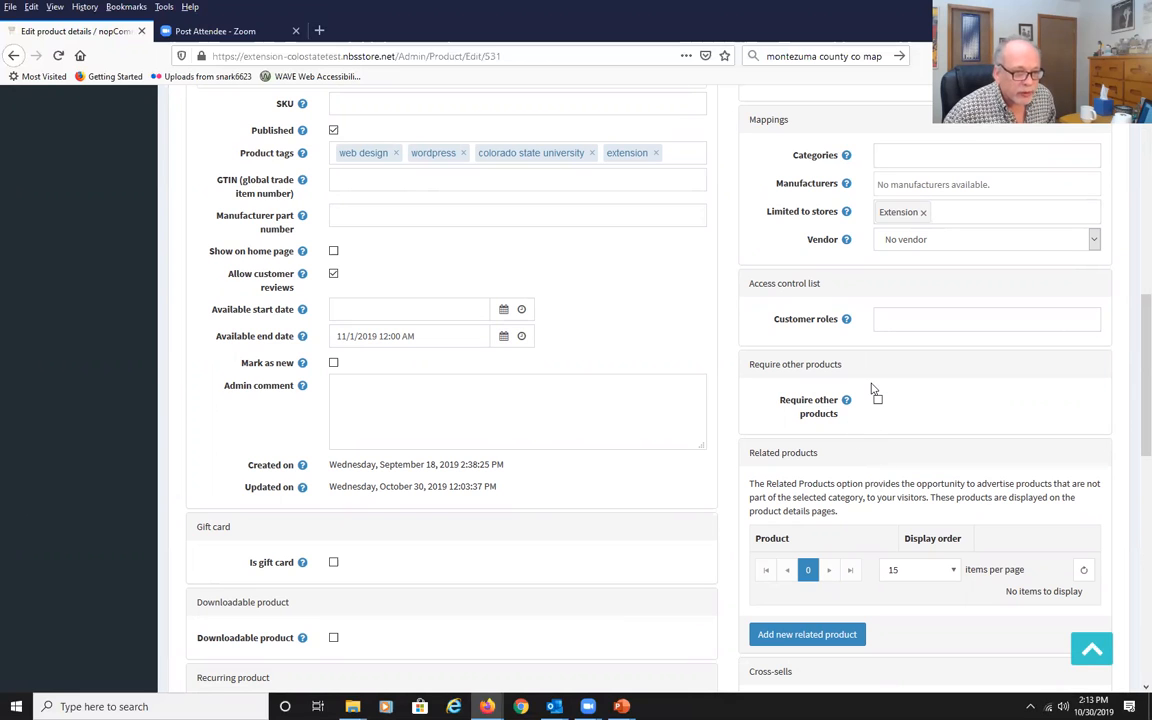
# Save the product's changes.
pyautogui.scroll(-3, 915, 500)
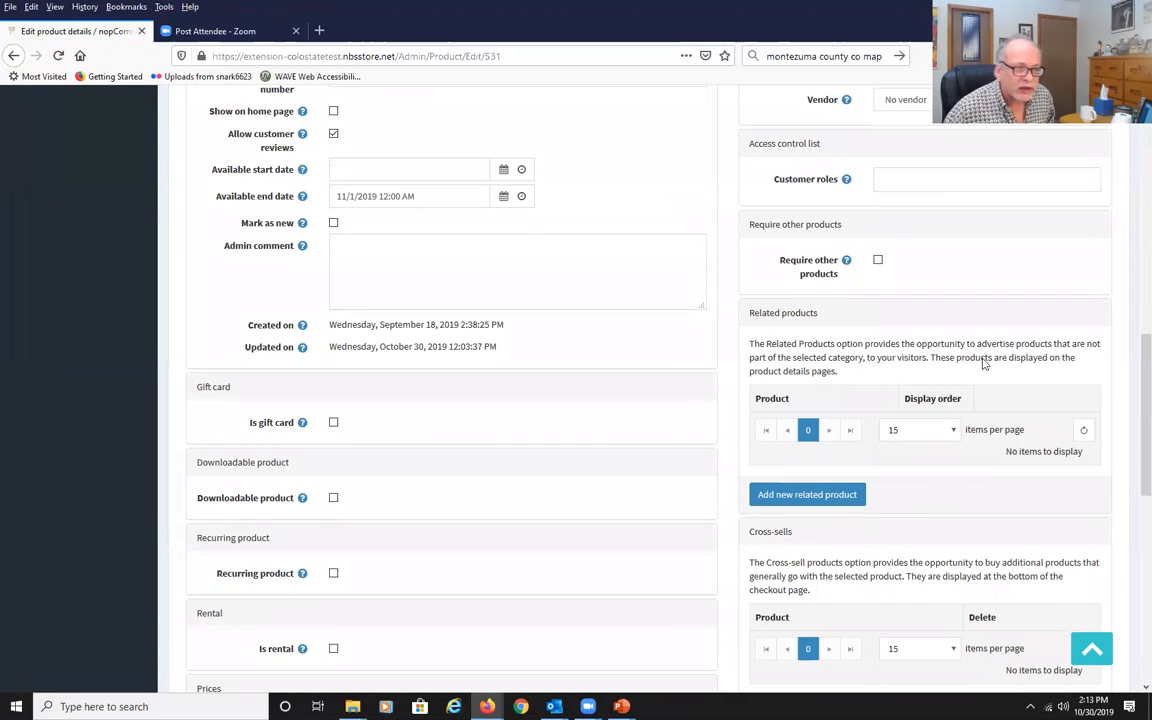
pyautogui.scroll(-1, 805, 450)
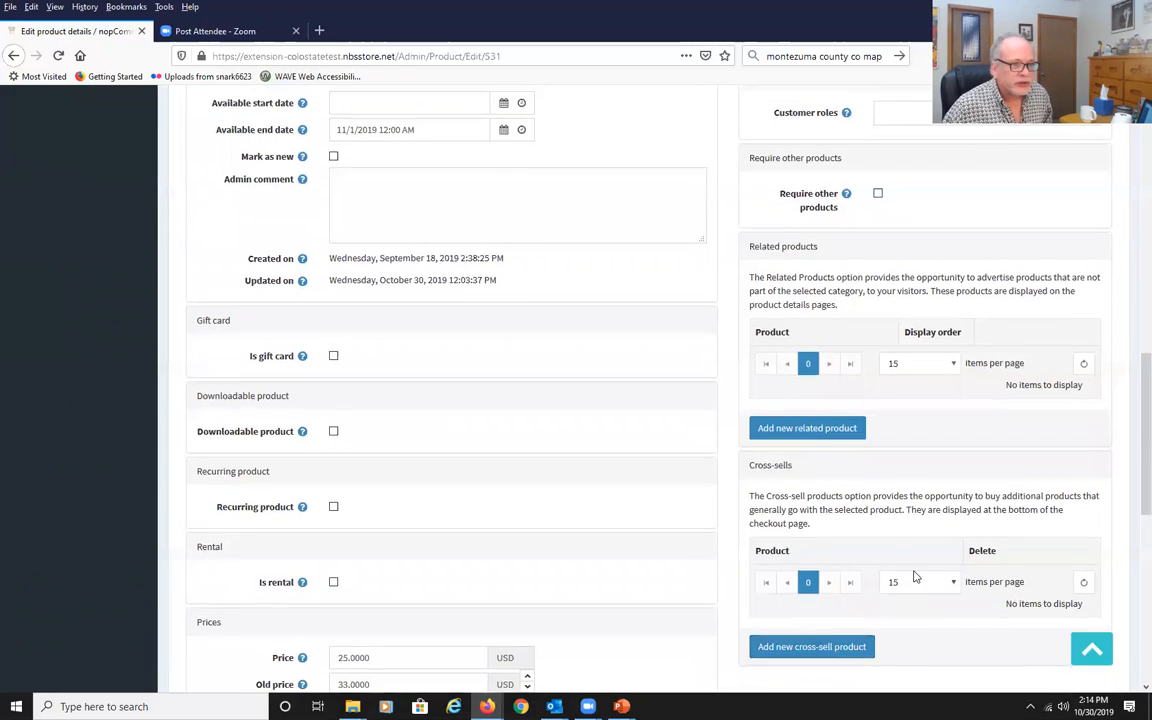
pyautogui.scroll(5, 914, 577)
pyautogui.scroll(6, 914, 577)
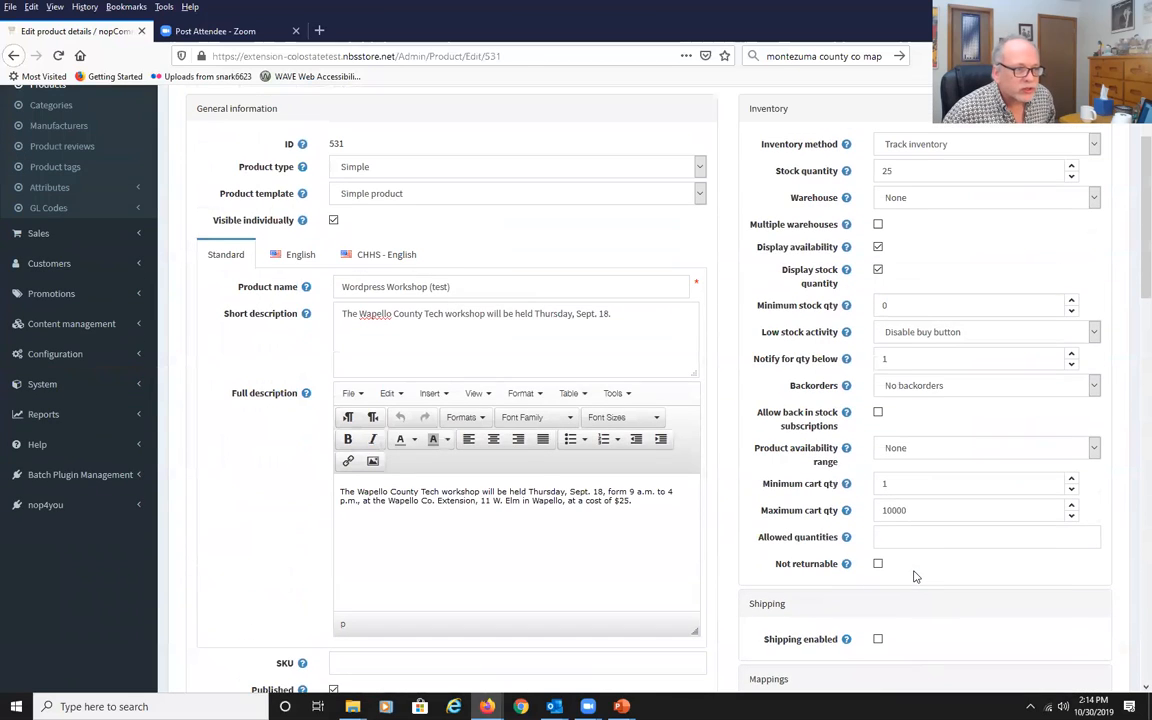
pyautogui.scroll(2, 914, 577)
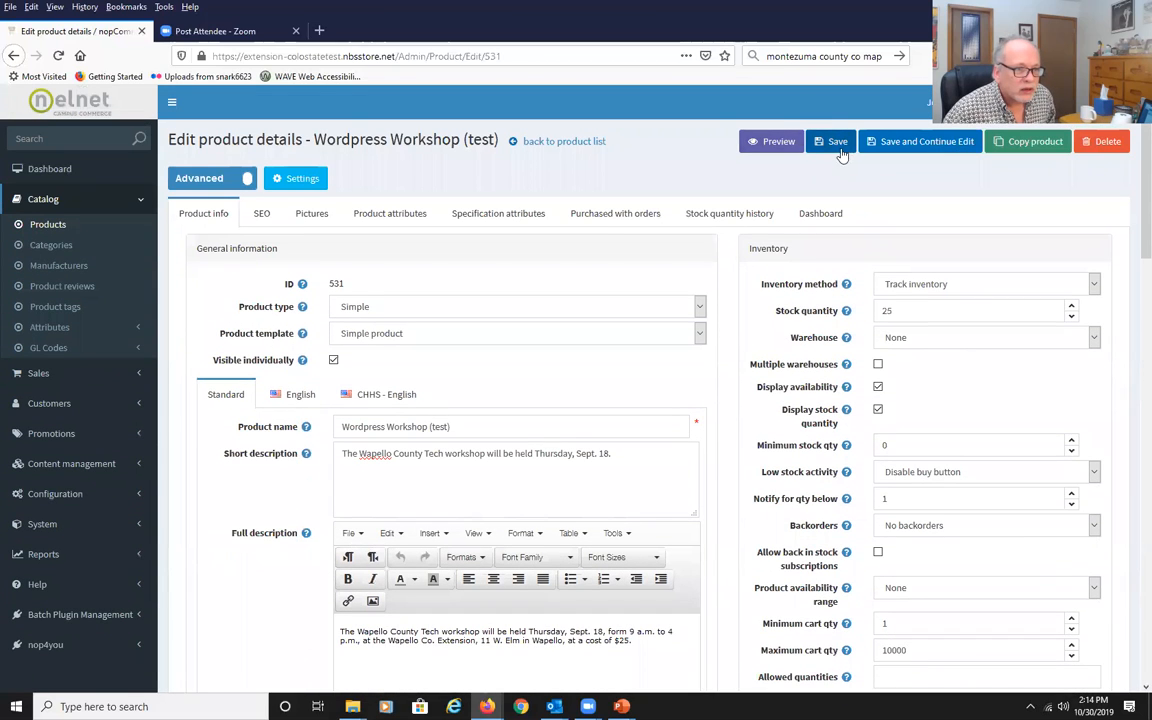
pyautogui.click(837, 145)
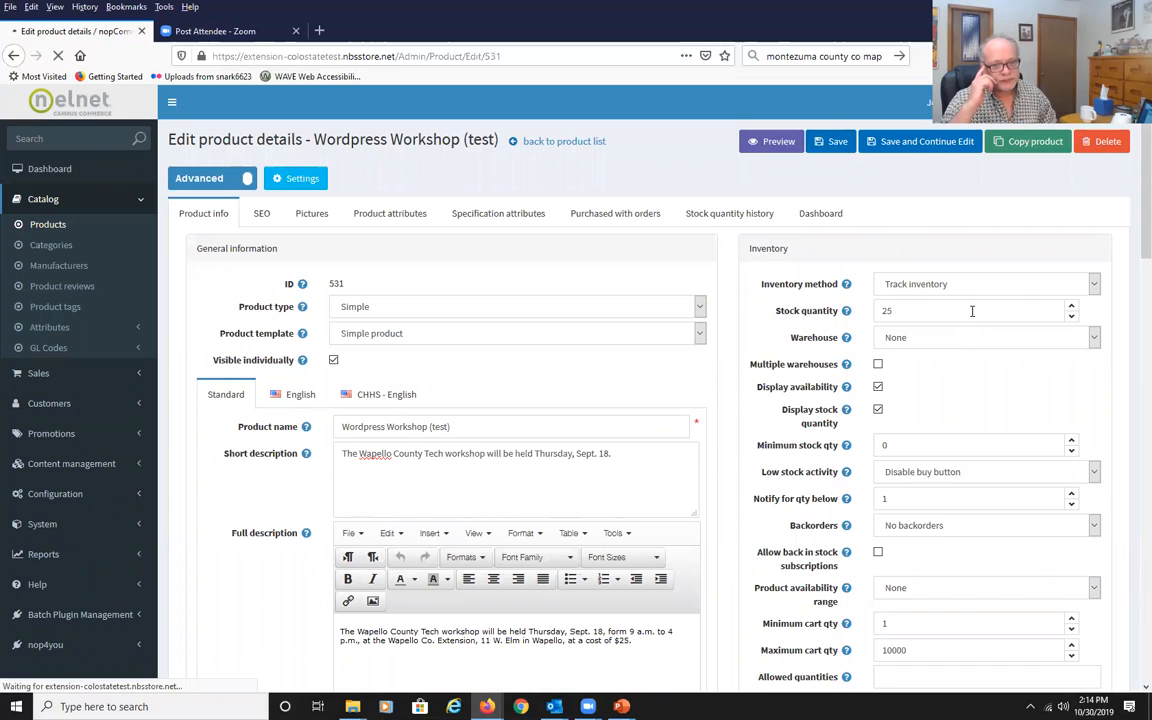
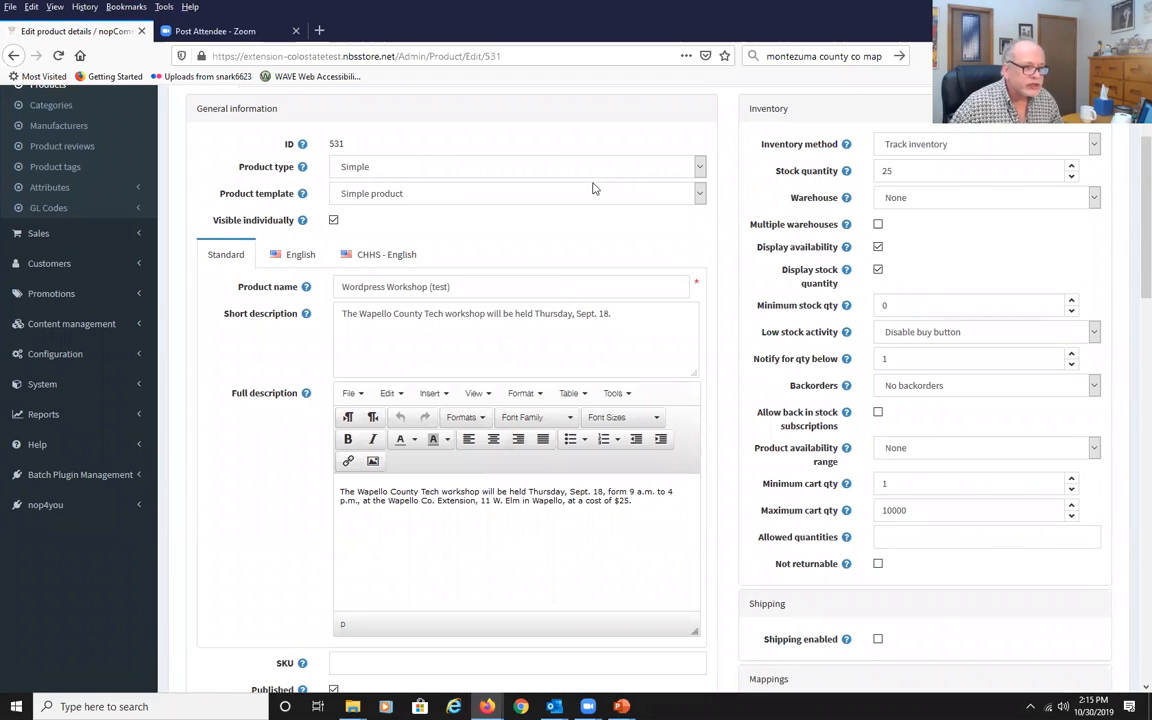
# Review the product's SEO meta fields and pictures section before opening its product attributes.
pyautogui.scroll(3, 231, 272)
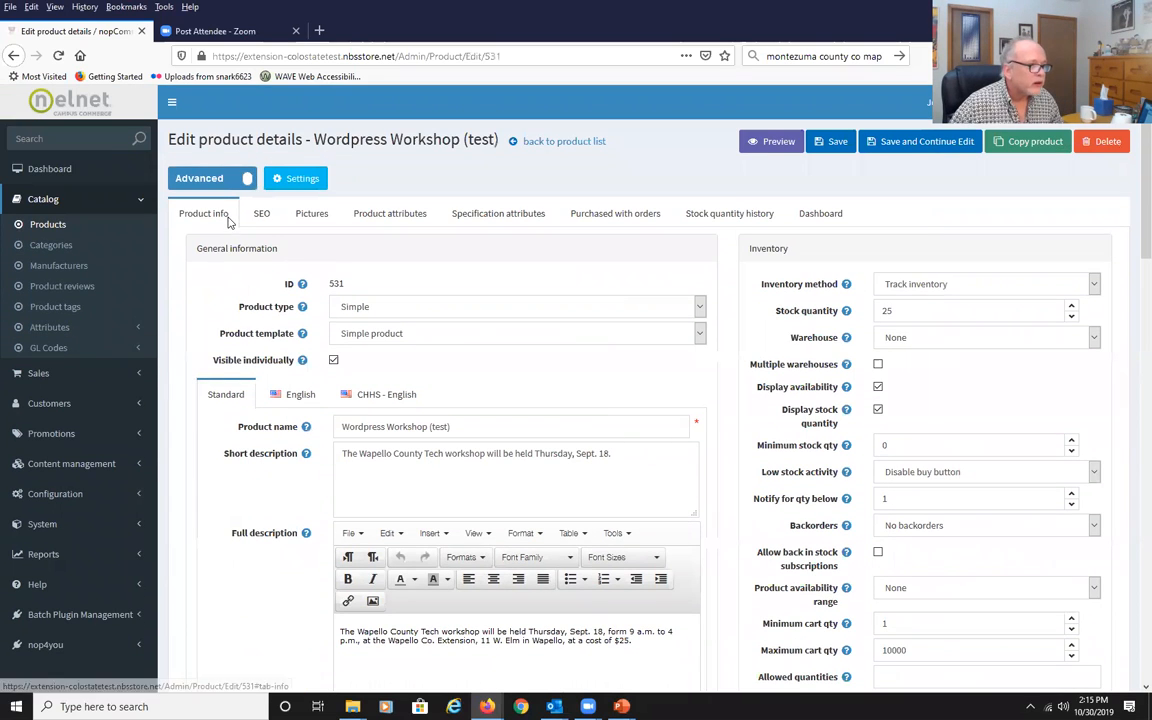
pyautogui.click(262, 216)
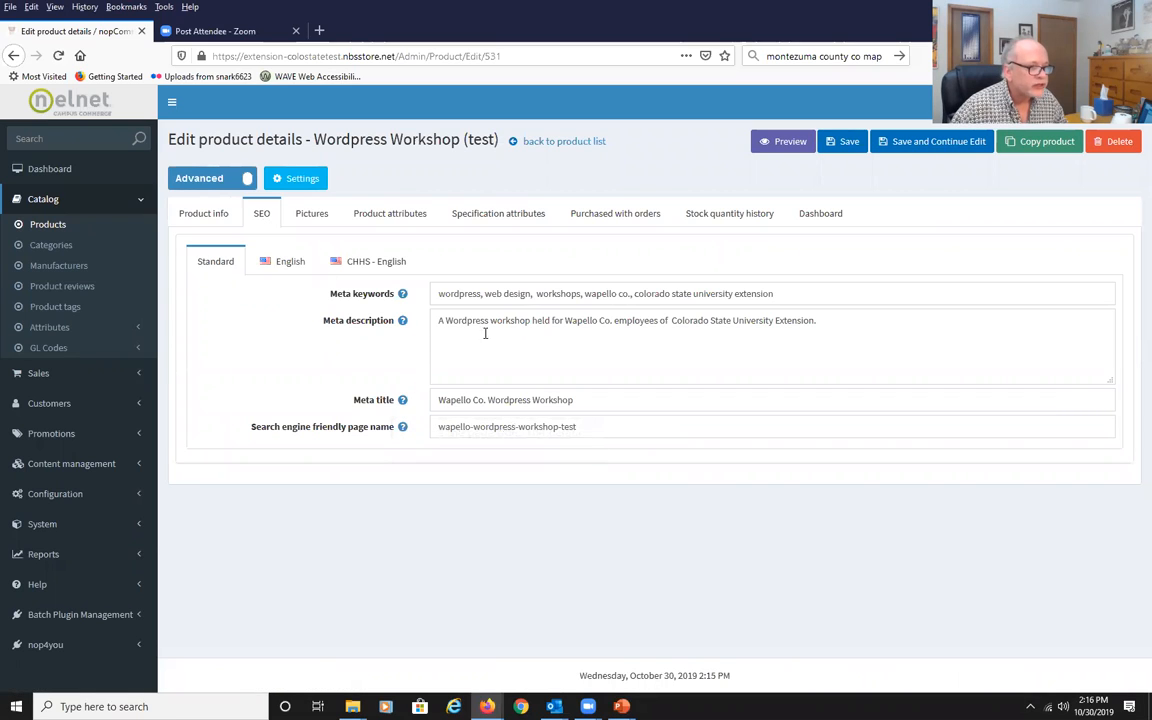
pyautogui.click(465, 293)
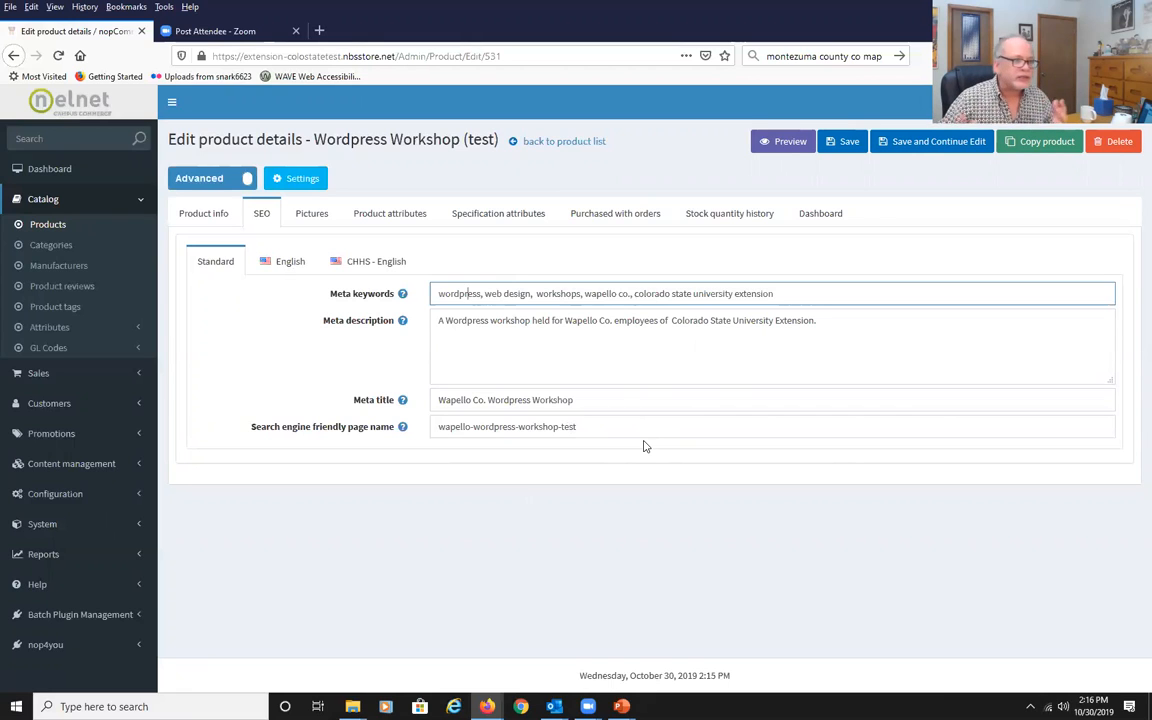
pyautogui.click(320, 217)
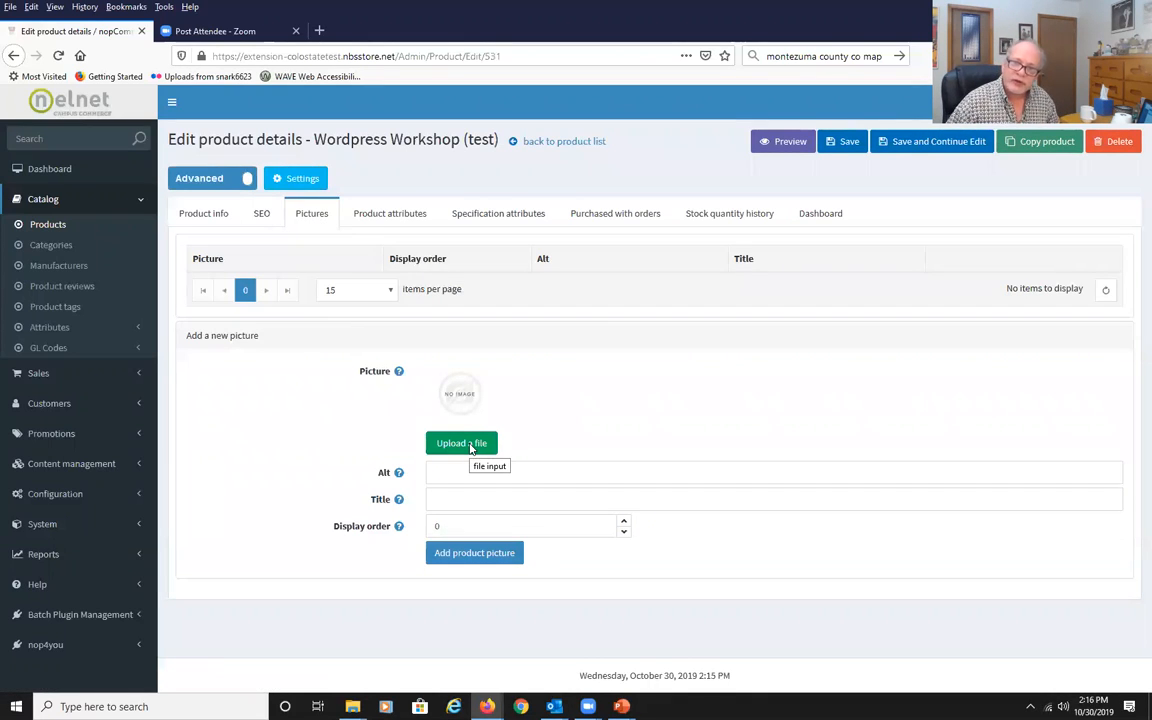
pyautogui.click(373, 215)
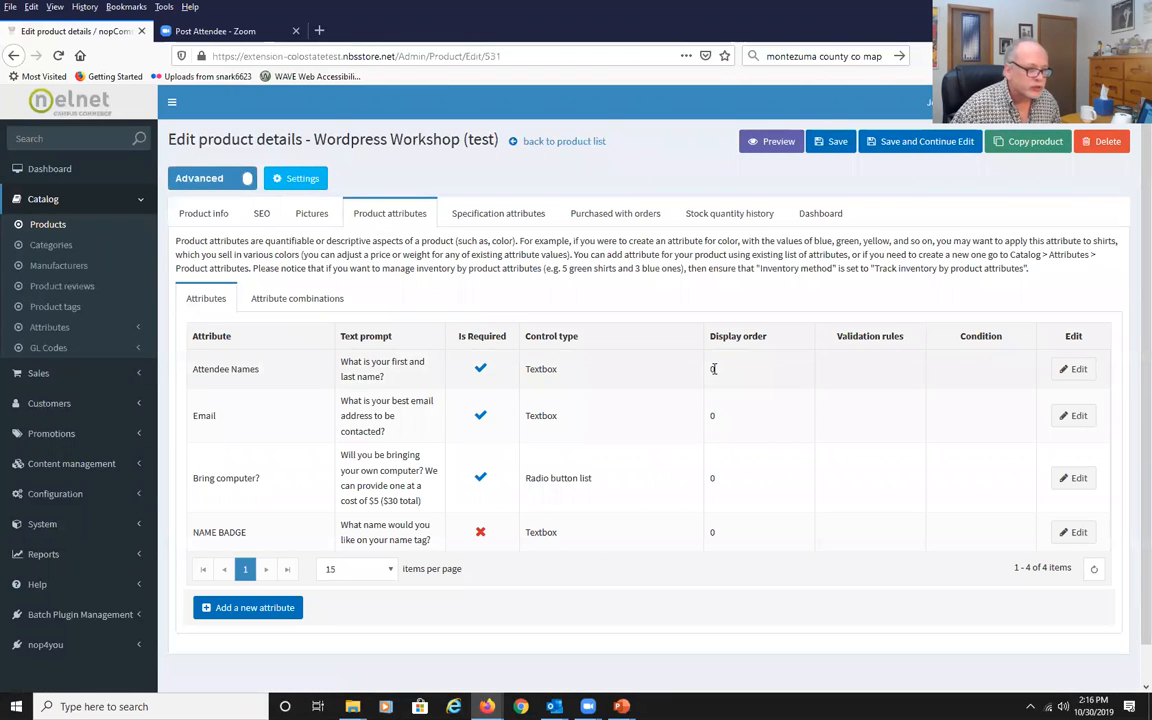
# Delete the NAME BADGE attribute from the product.
pyautogui.click(1074, 536)
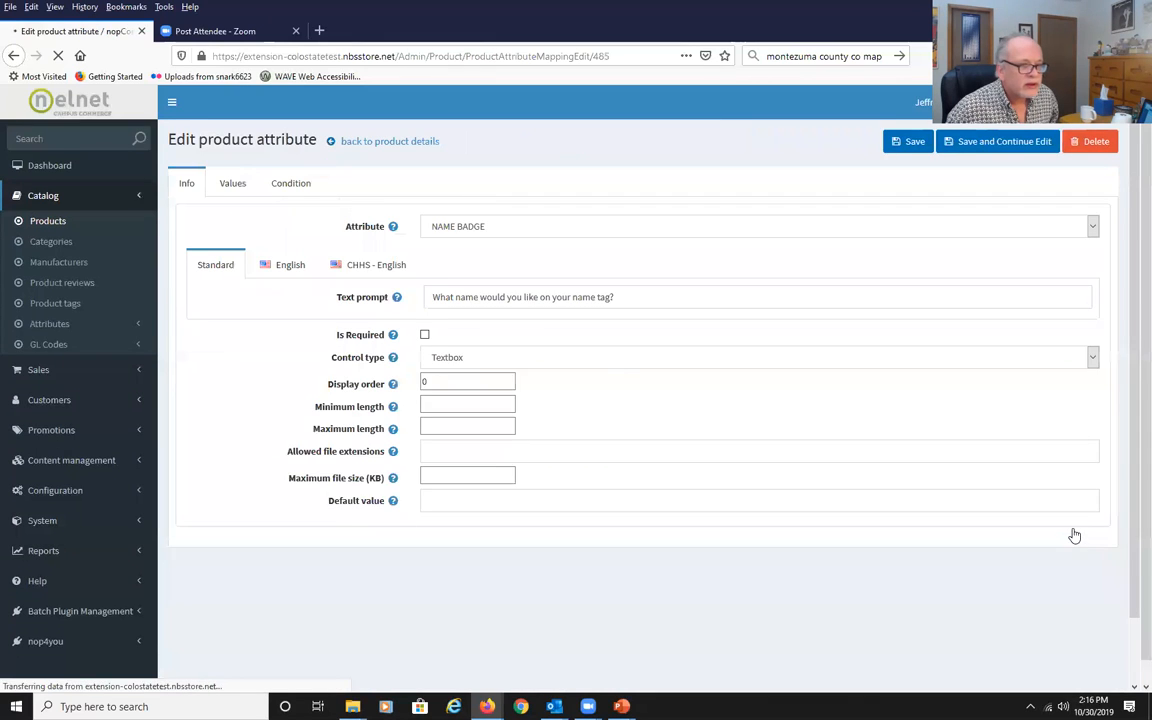
pyautogui.click(1112, 141)
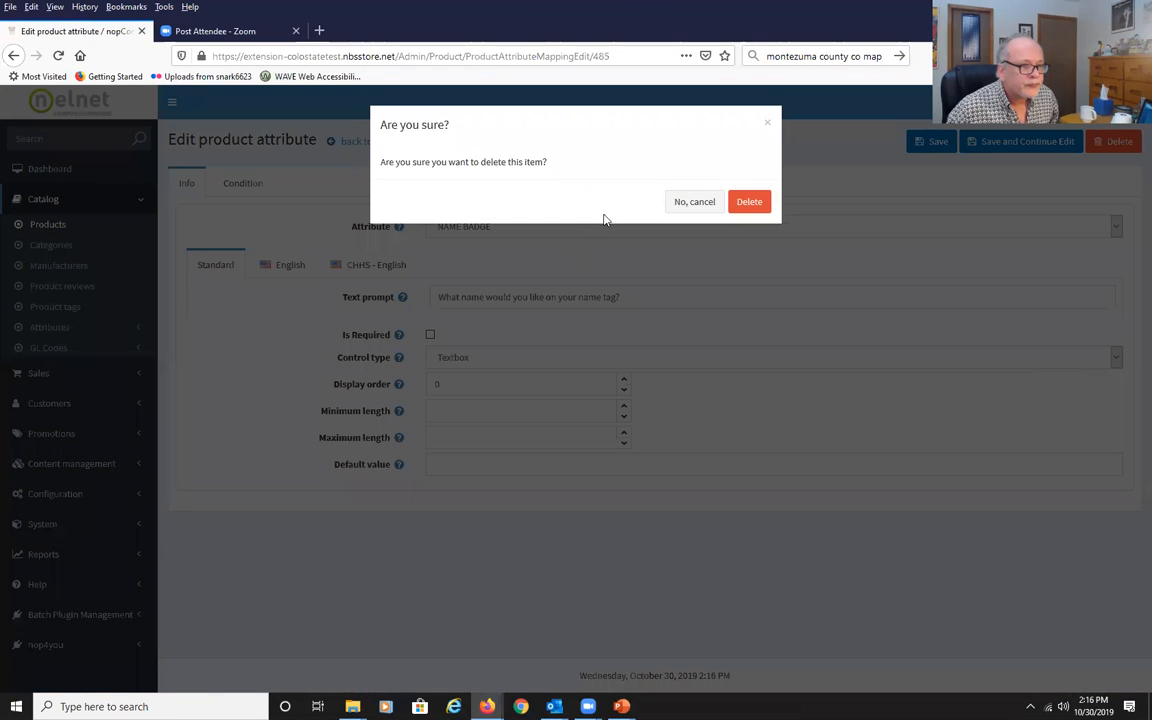
pyautogui.click(745, 206)
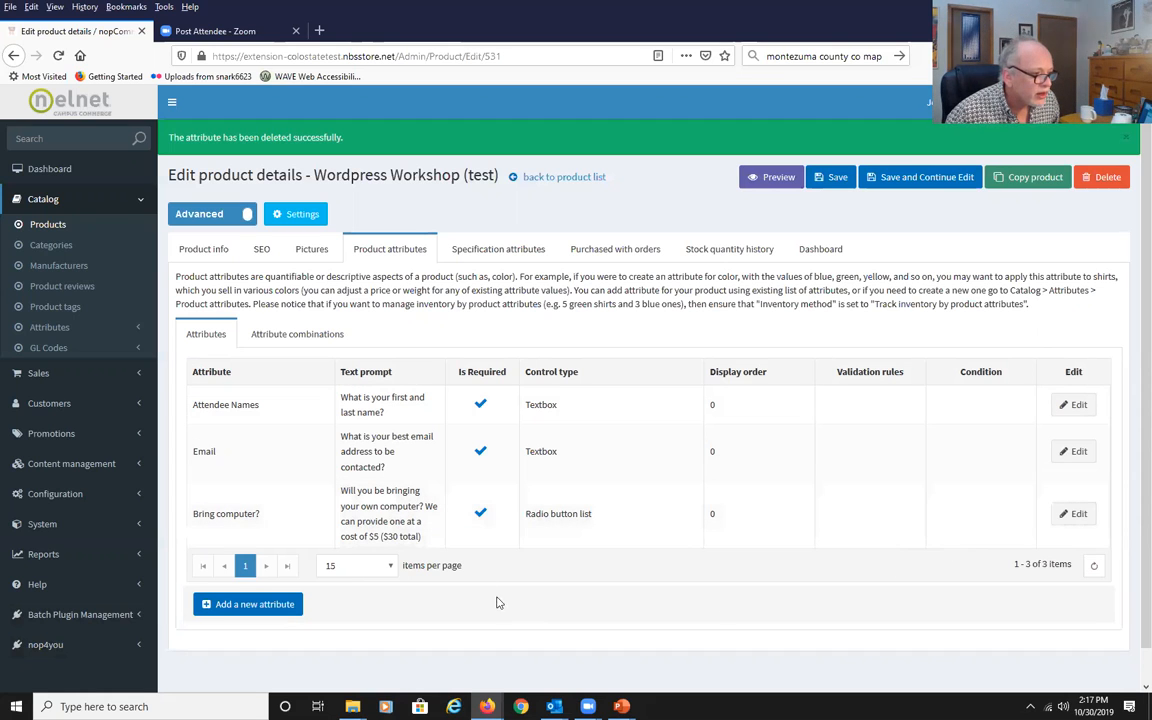
# Add a NAME BADGE attribute with the prompt "What name would you like on your name tag?" as a Textbox, and save.
pyautogui.click(253, 612)
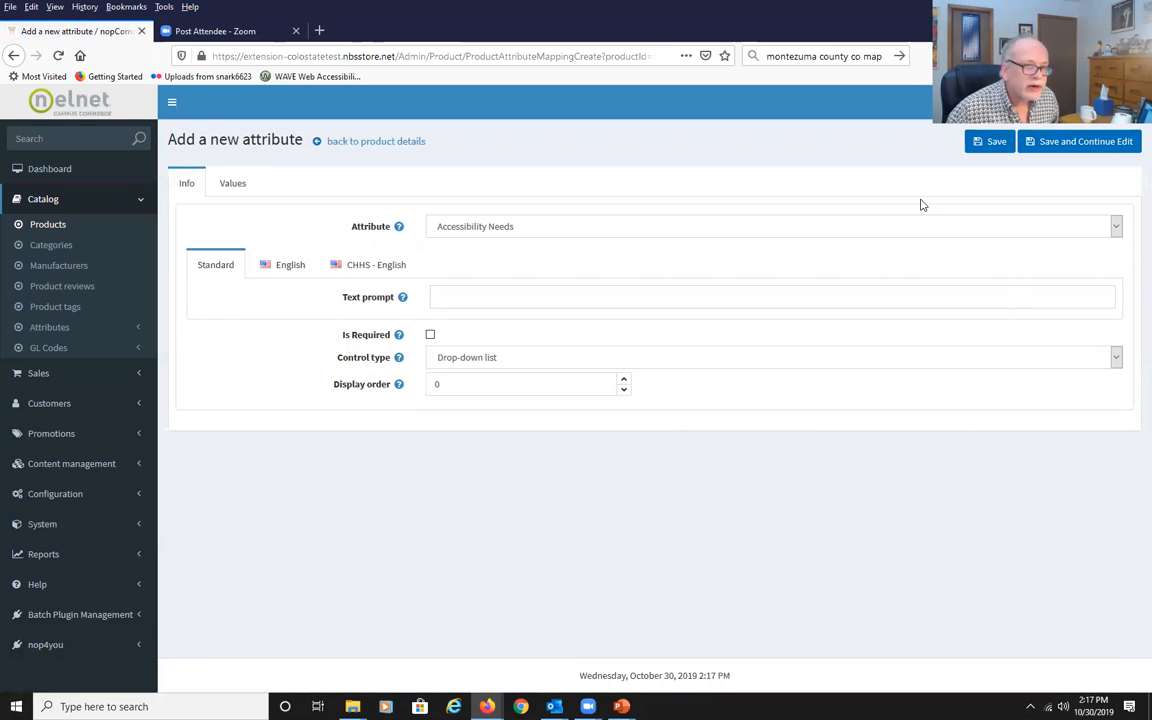
pyautogui.click(1116, 230)
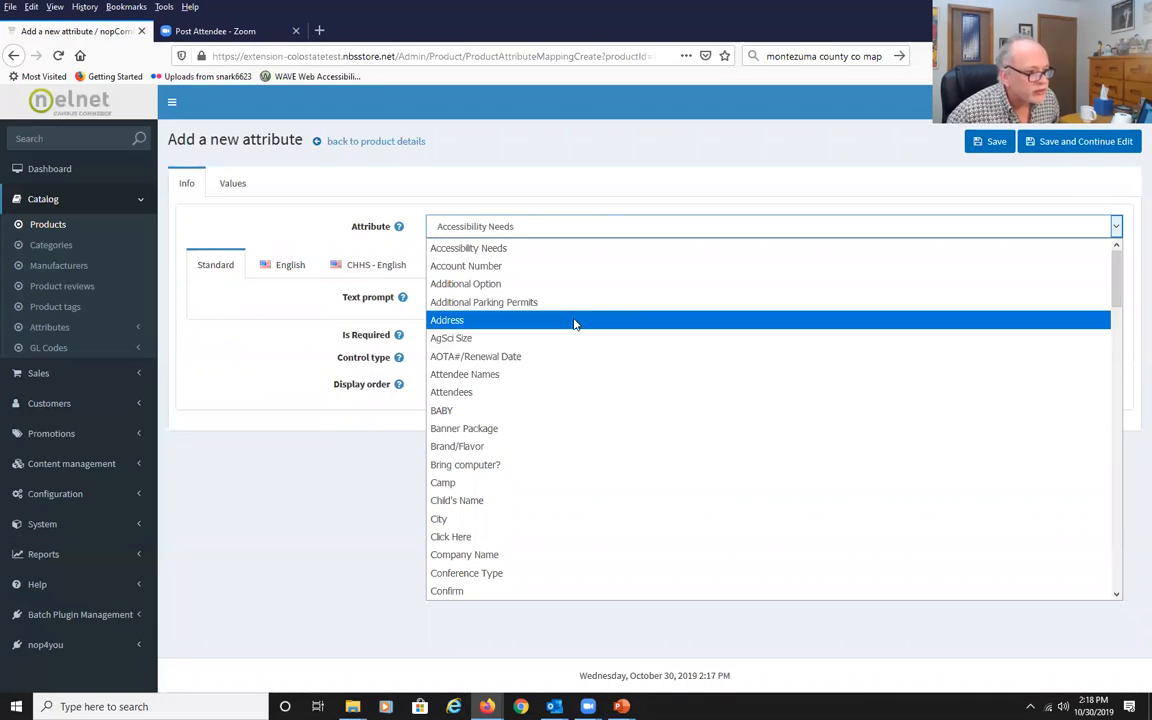
pyautogui.scroll(-10, 597, 439)
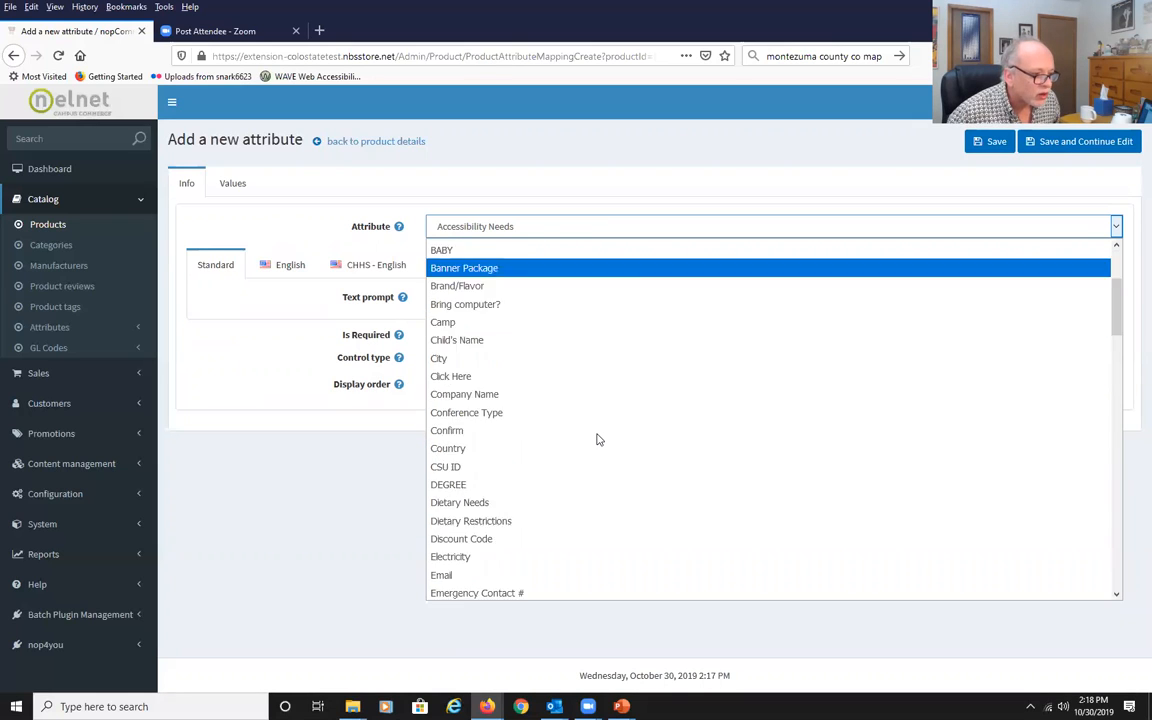
pyautogui.scroll(-1, 597, 439)
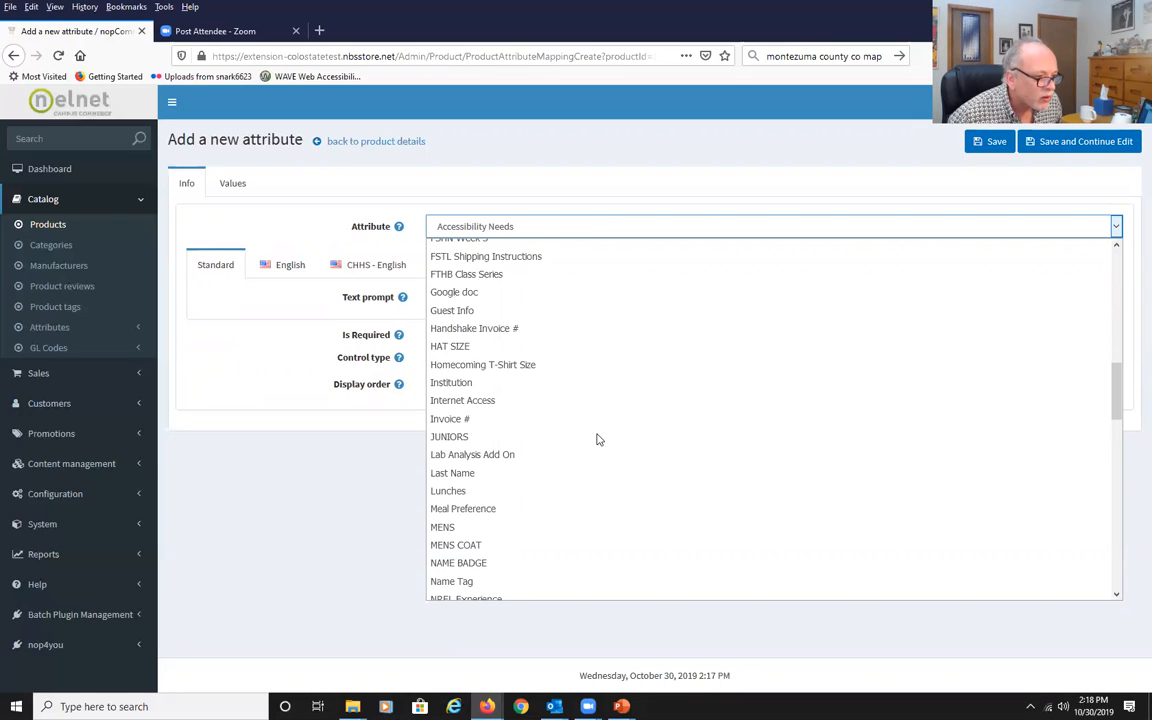
pyautogui.click(509, 571)
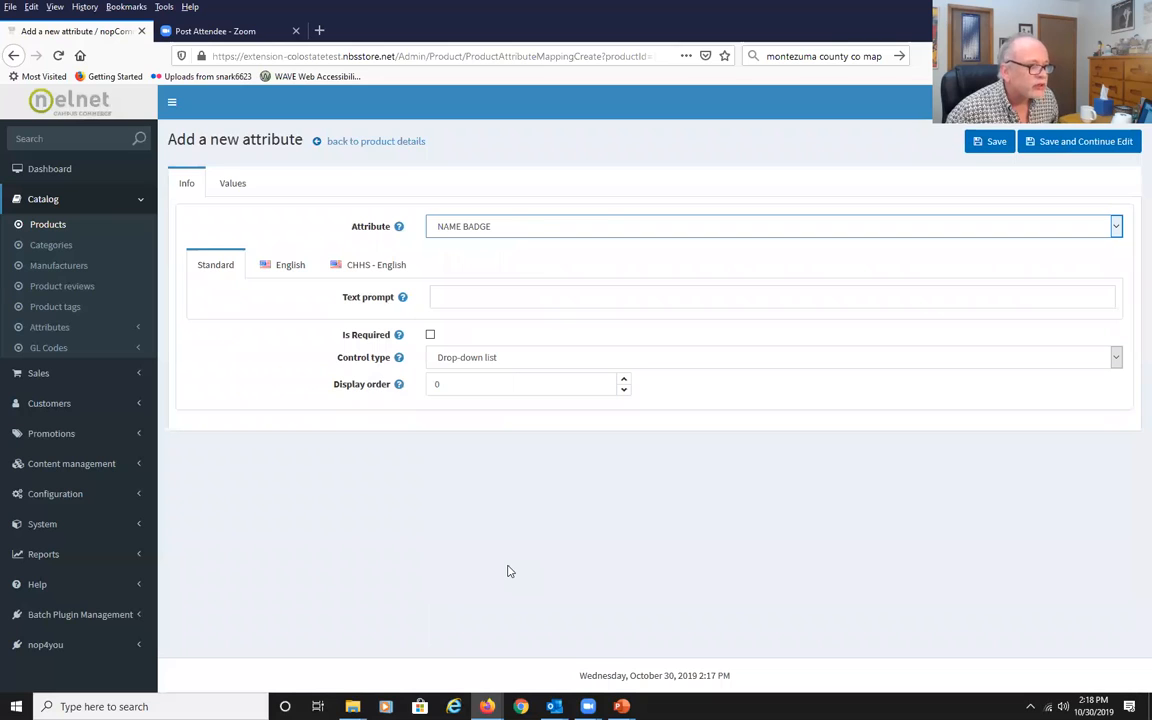
pyautogui.click(512, 299)
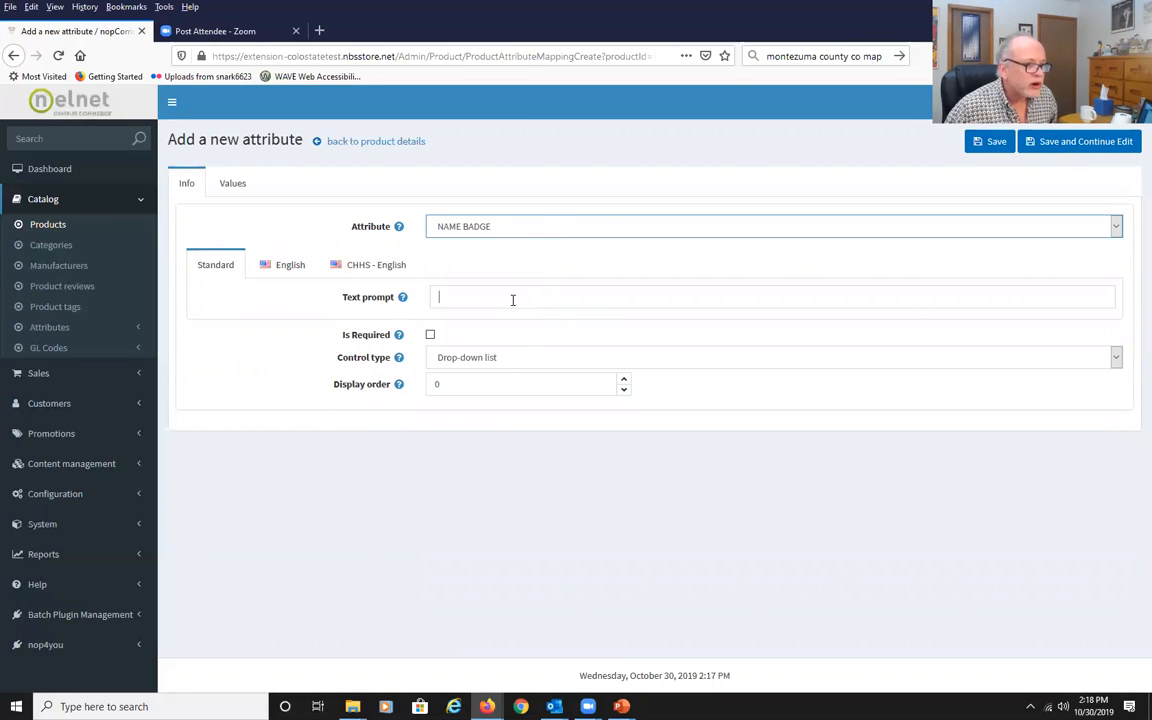
pyautogui.write('Wha')
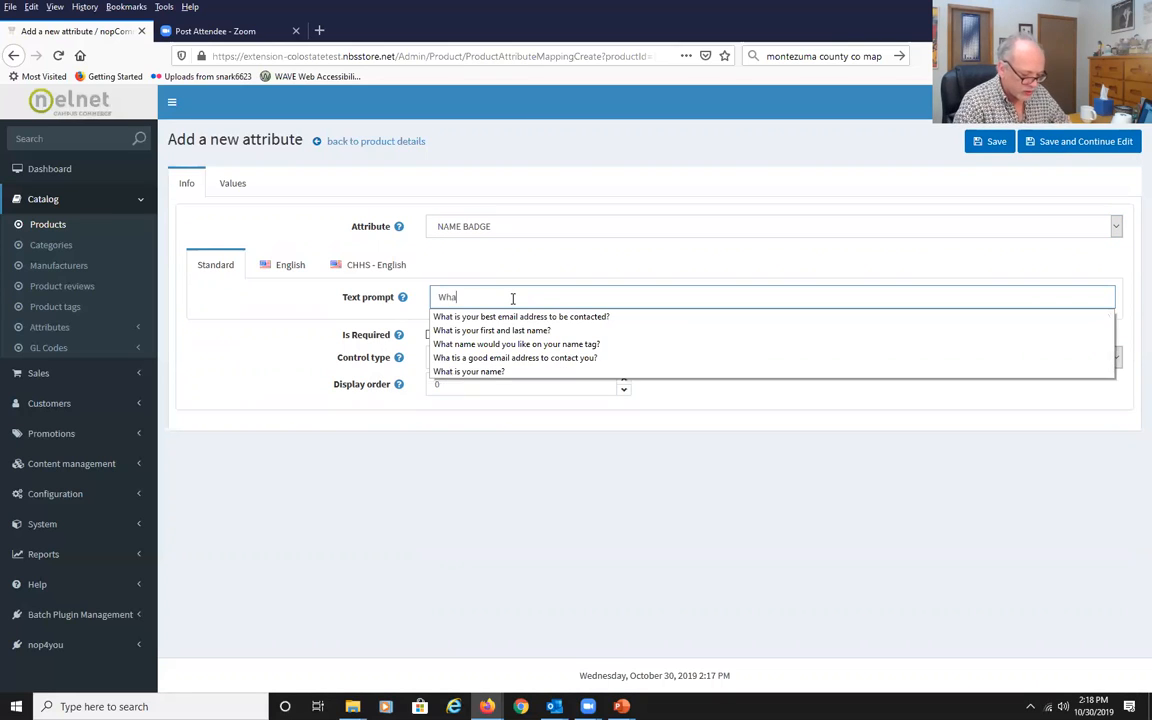
pyautogui.write('t name wou')
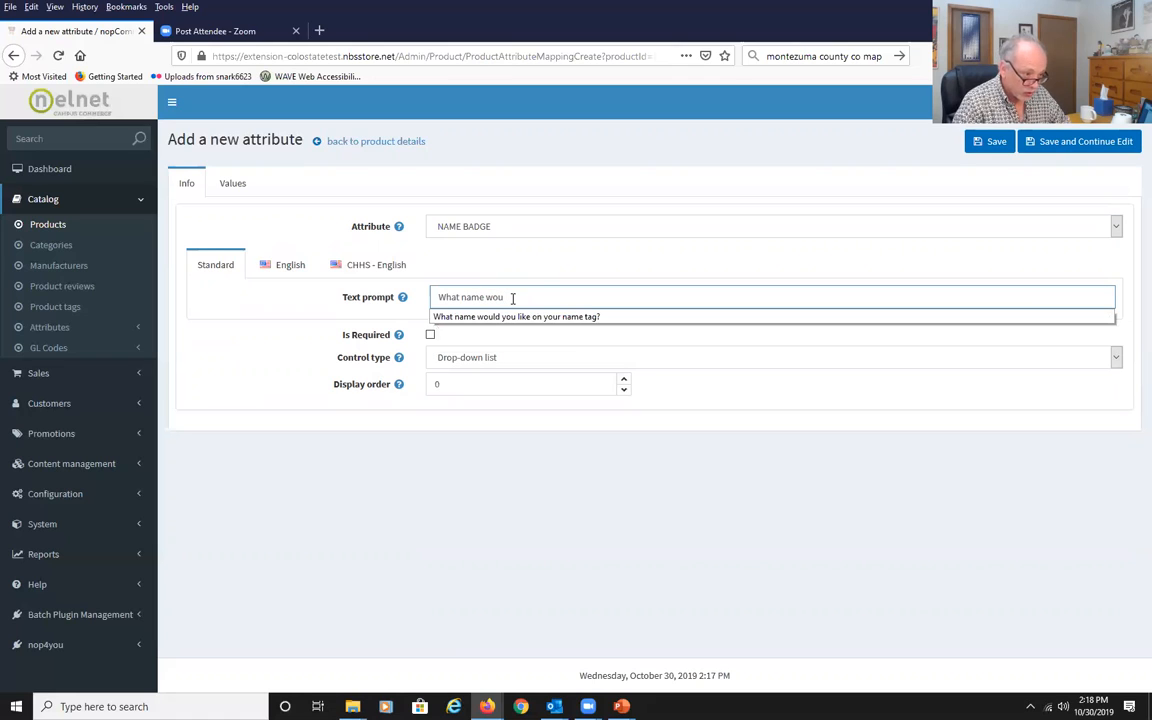
pyautogui.click(506, 317)
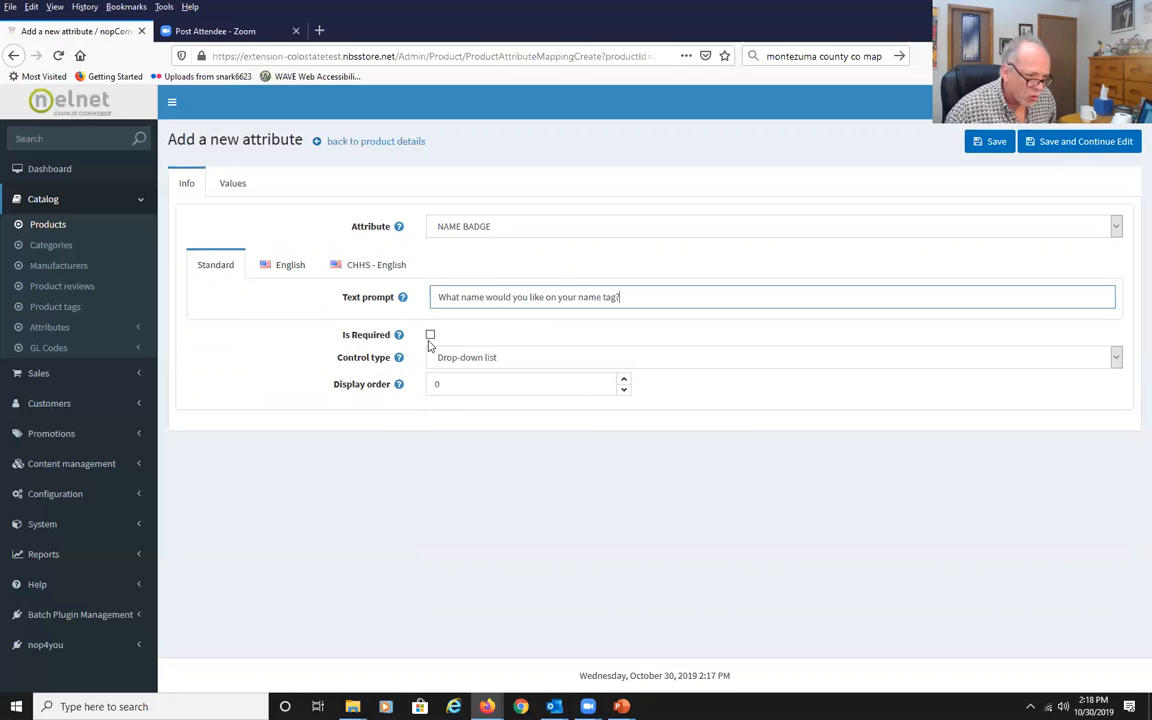
pyautogui.click(1116, 357)
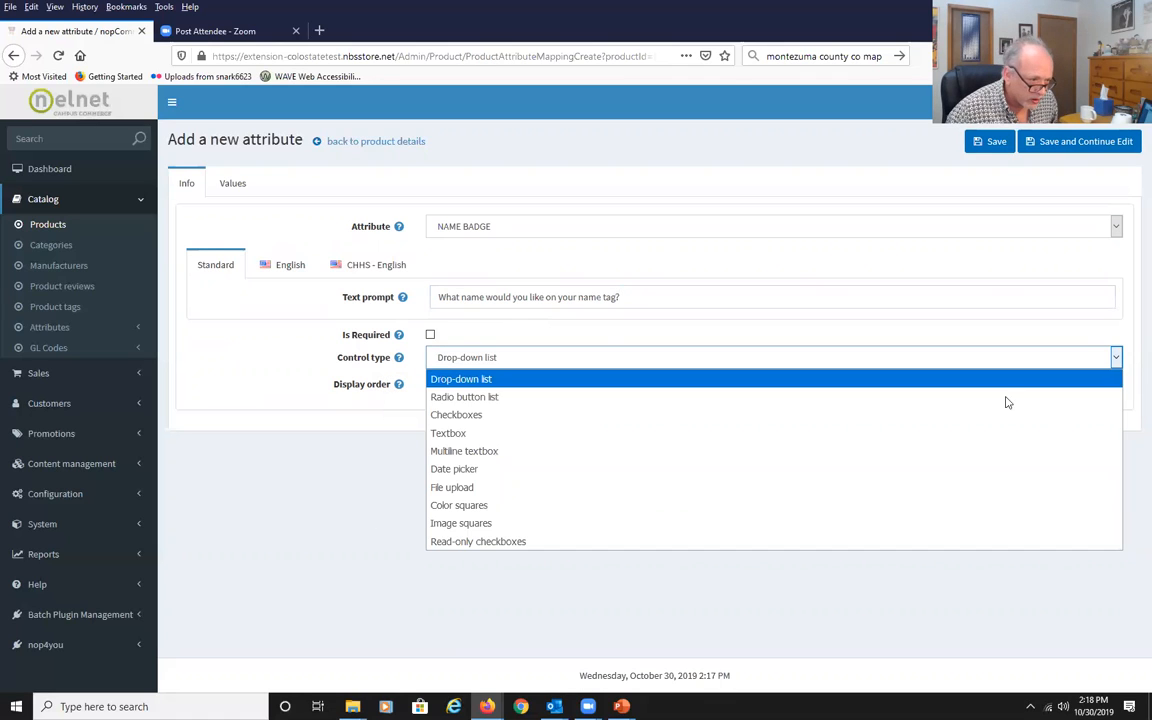
pyautogui.click(795, 434)
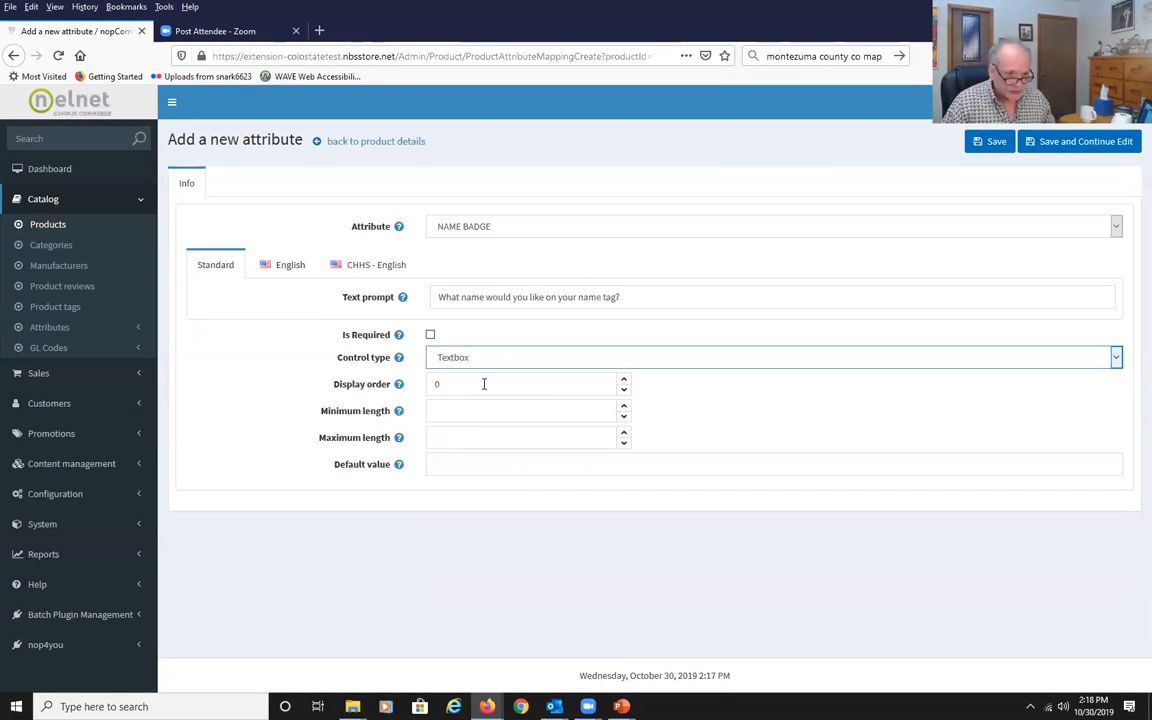
pyautogui.click(995, 145)
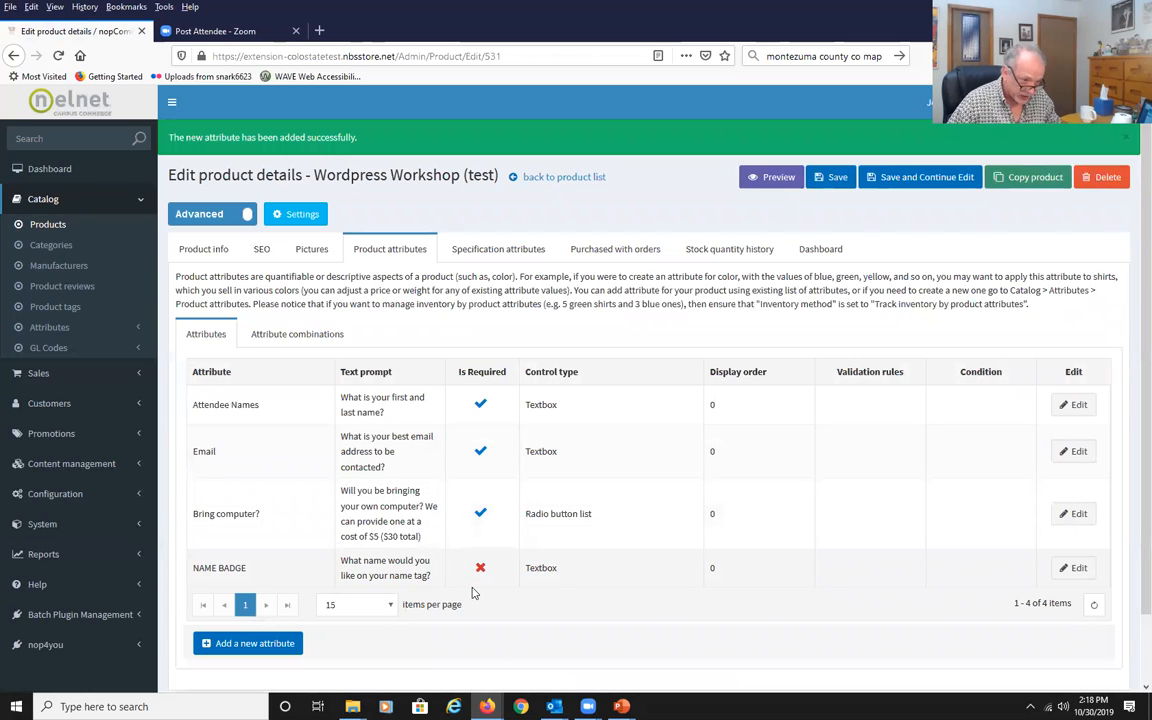
pyautogui.click(760, 178)
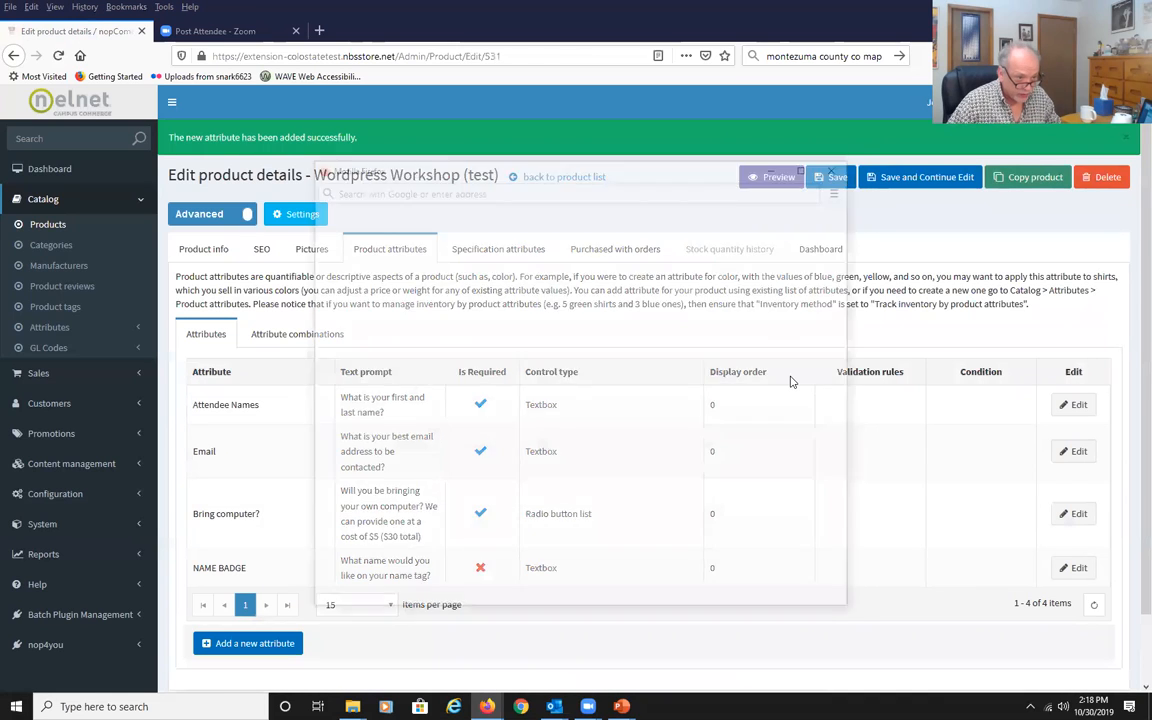
pyautogui.click(808, 164)
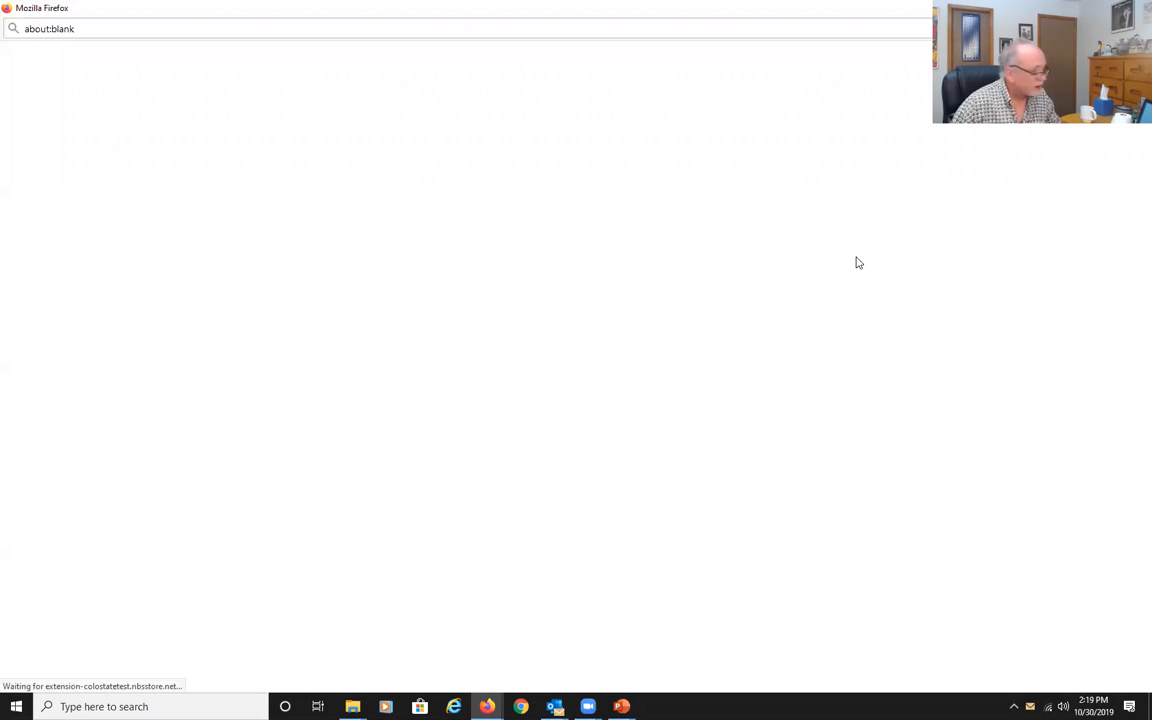
pyautogui.click(1136, 8)
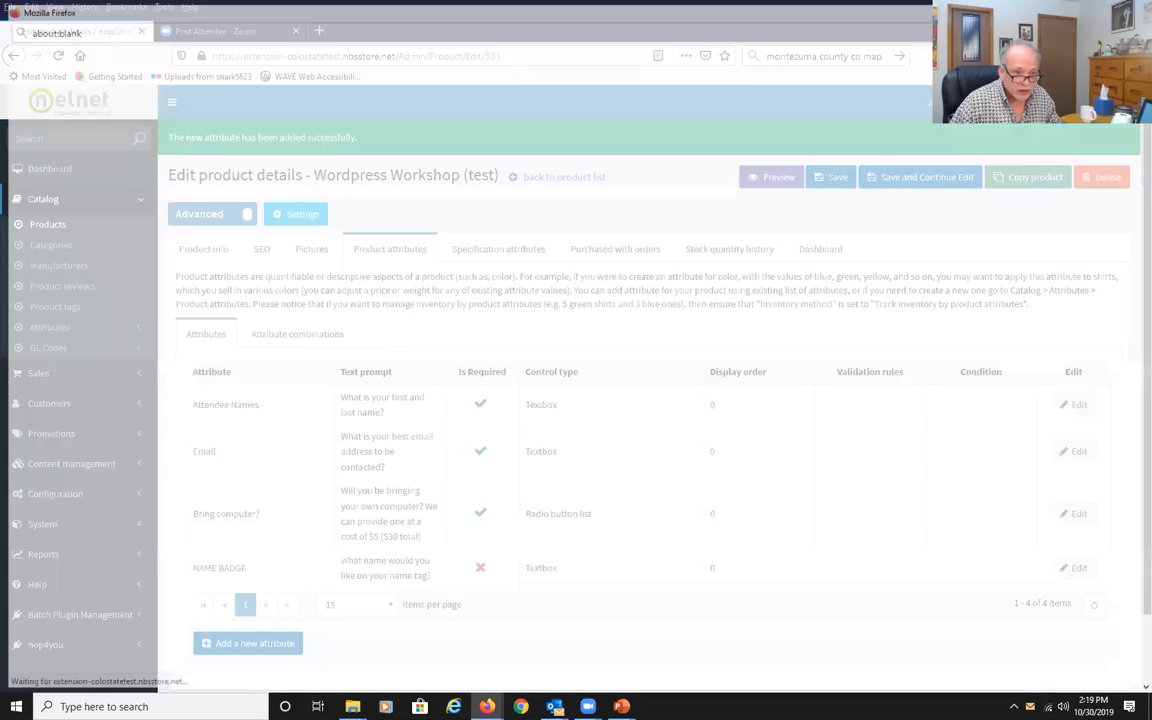
pyautogui.click(766, 183)
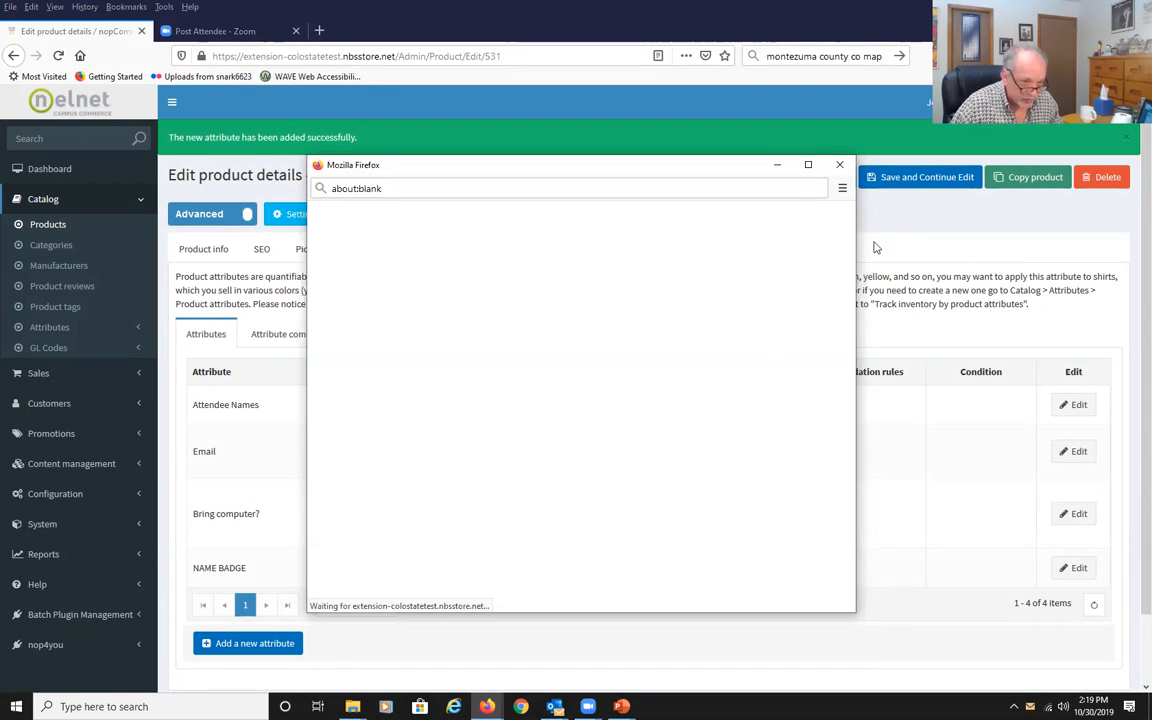
pyautogui.click(840, 165)
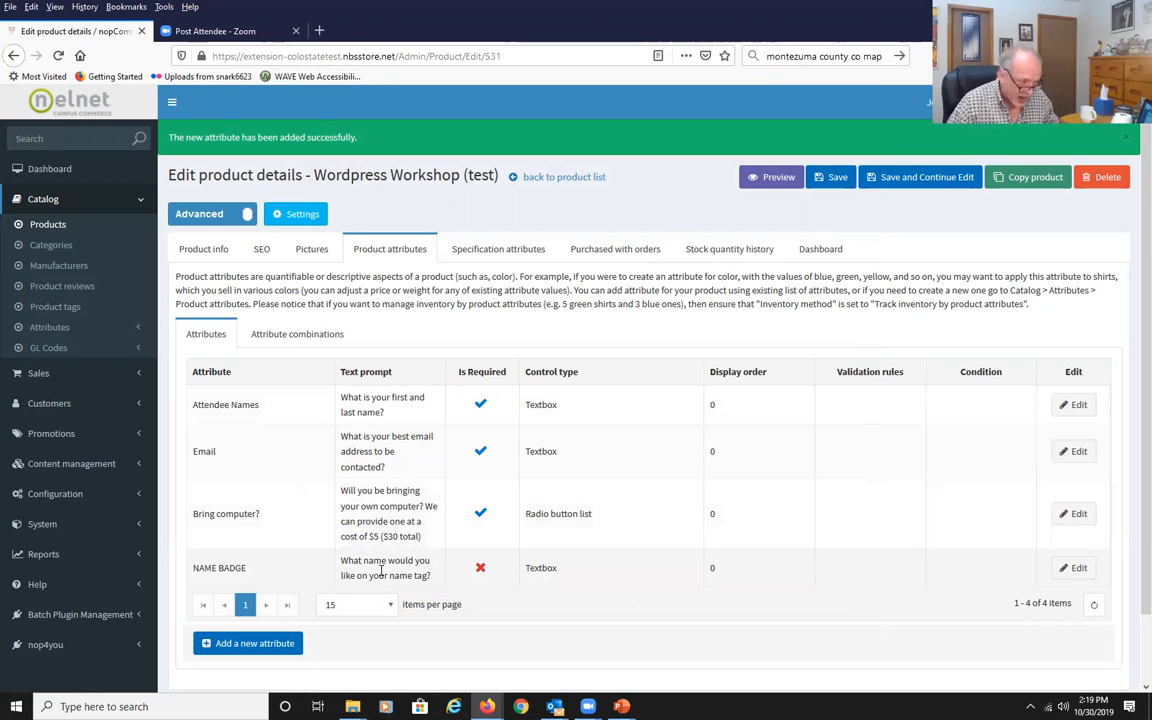
# Preview the product page in the storefront, trying the attribute fields and the computer rental option, then close it.
pyautogui.click(771, 177)
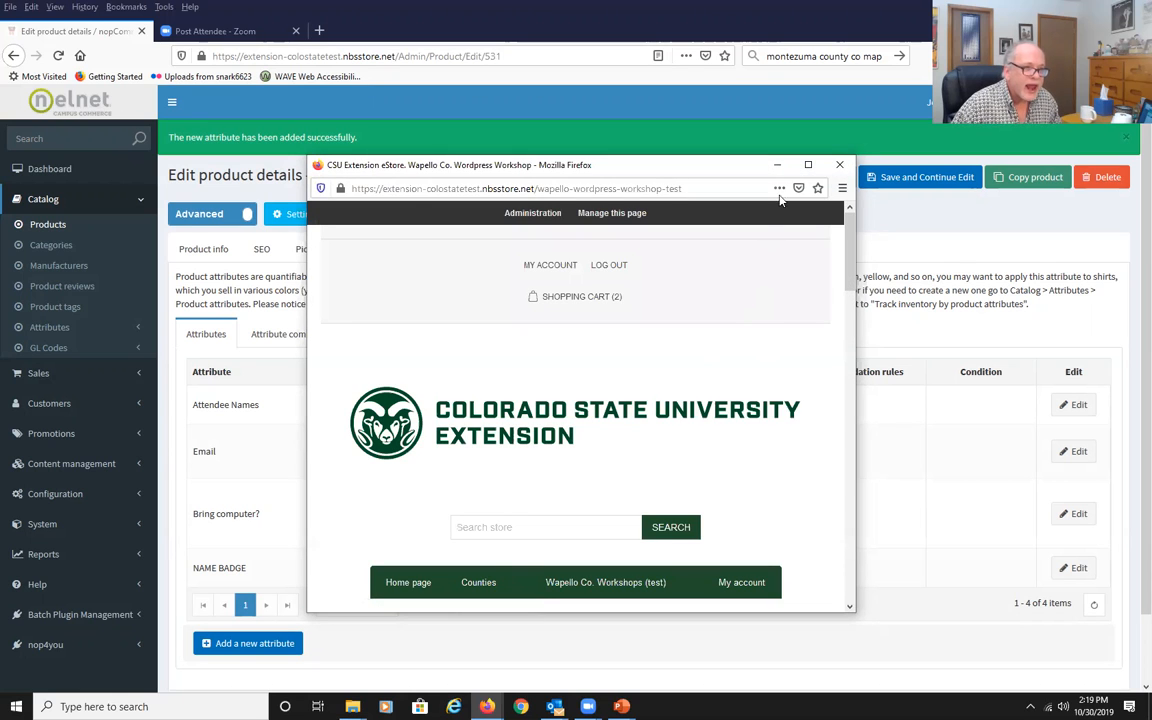
pyautogui.click(807, 165)
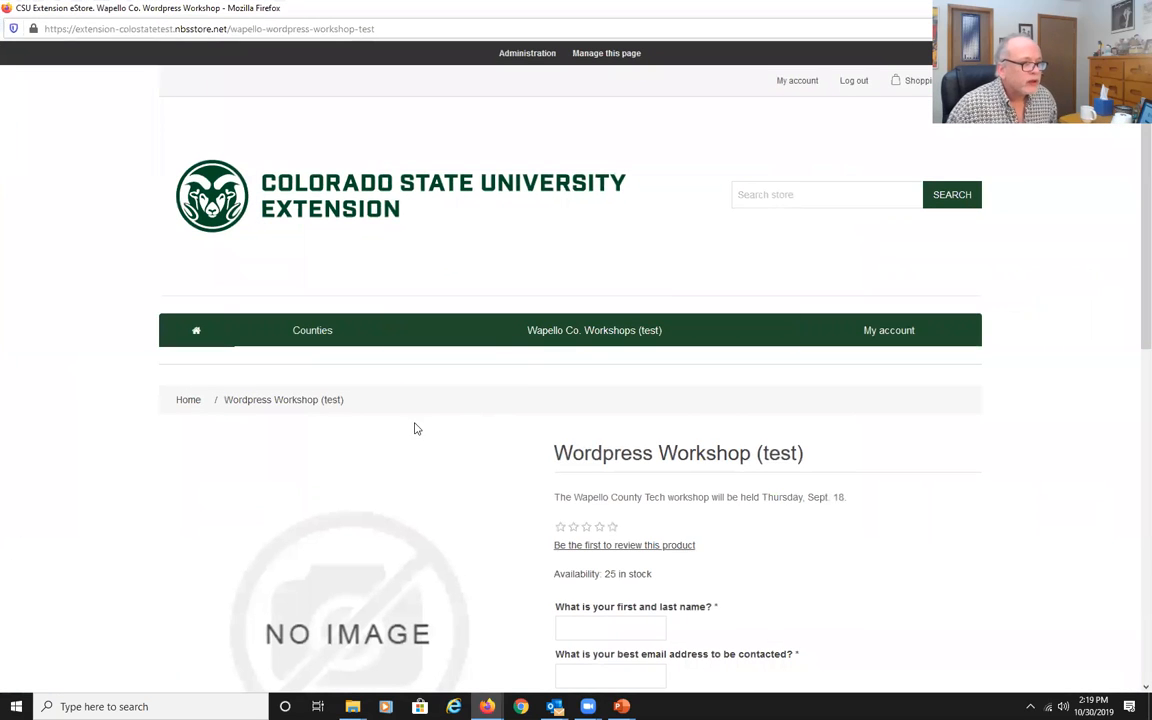
pyautogui.scroll(-2, 392, 432)
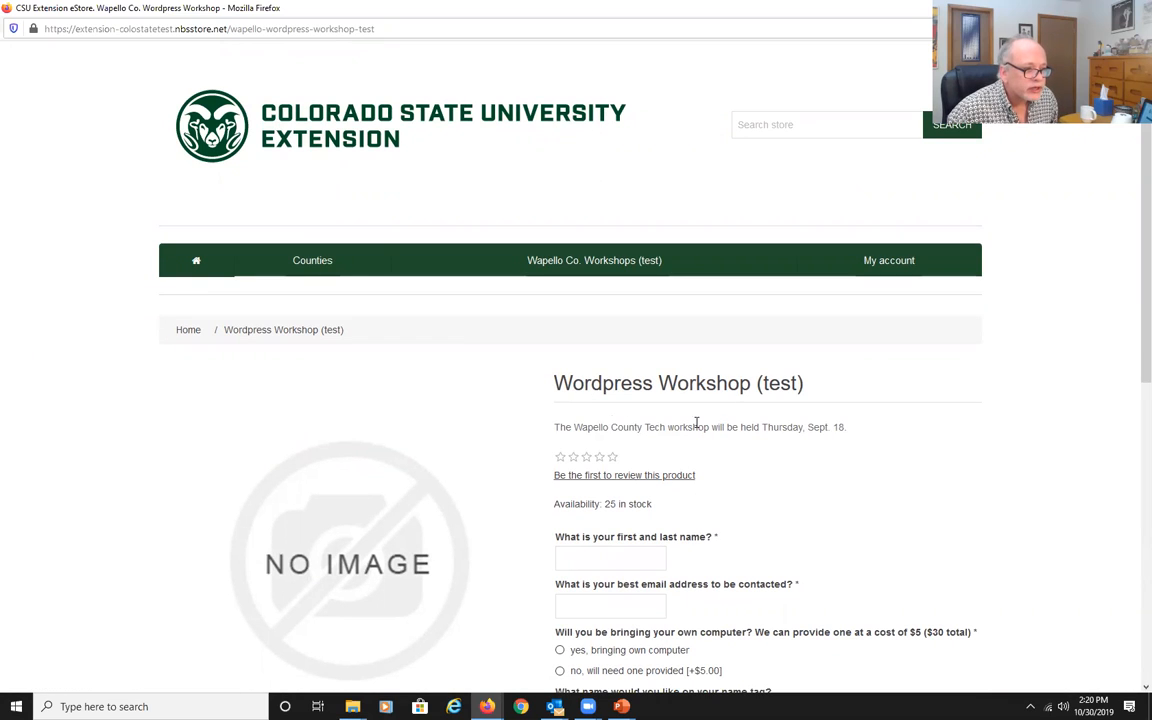
pyautogui.scroll(-4, 450, 463)
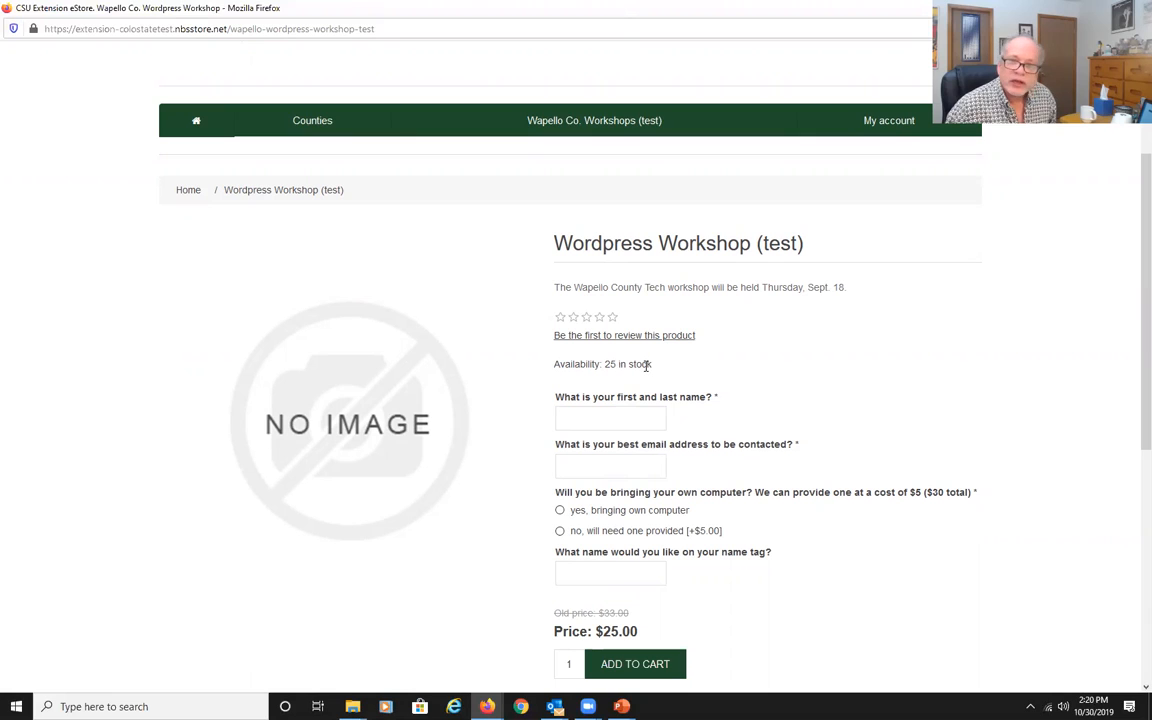
pyautogui.click(624, 414)
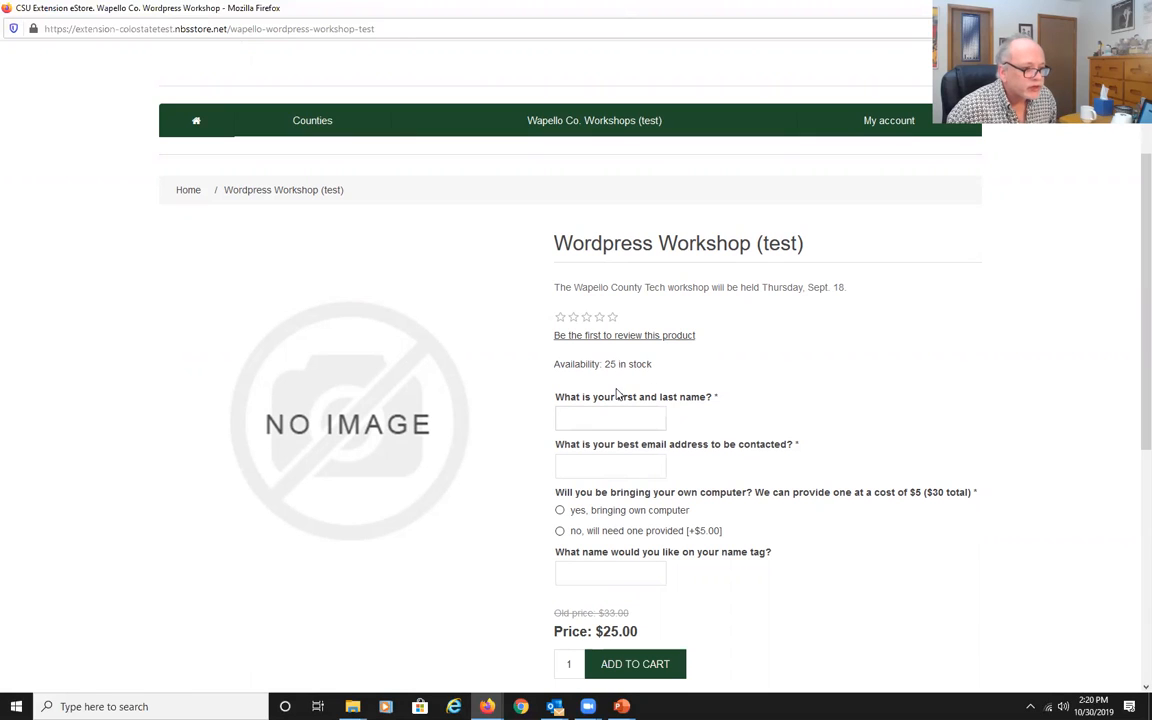
pyautogui.click(624, 463)
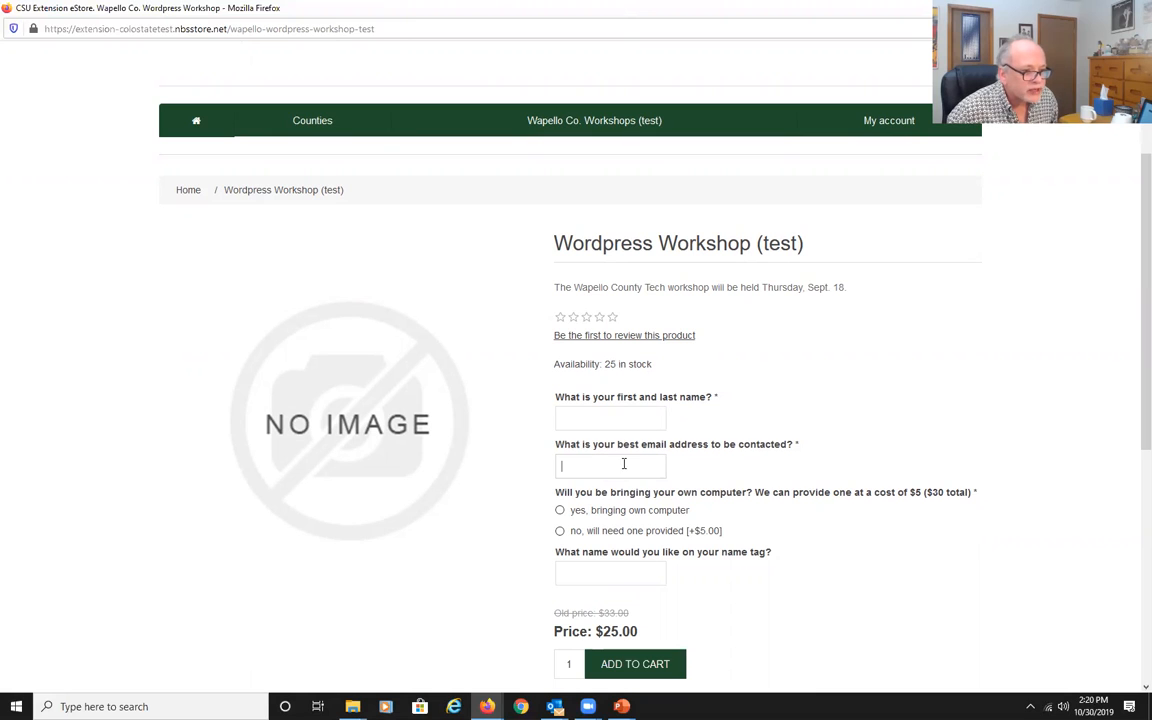
pyautogui.scroll(-1, 600, 480)
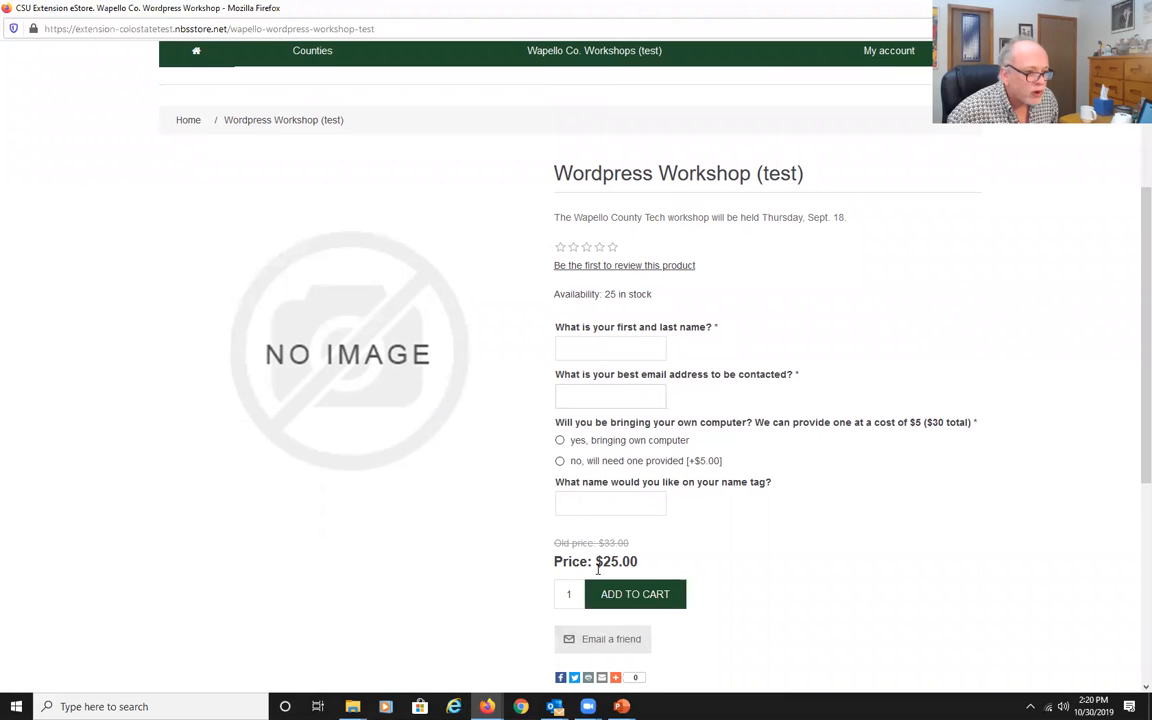
pyautogui.click(560, 462)
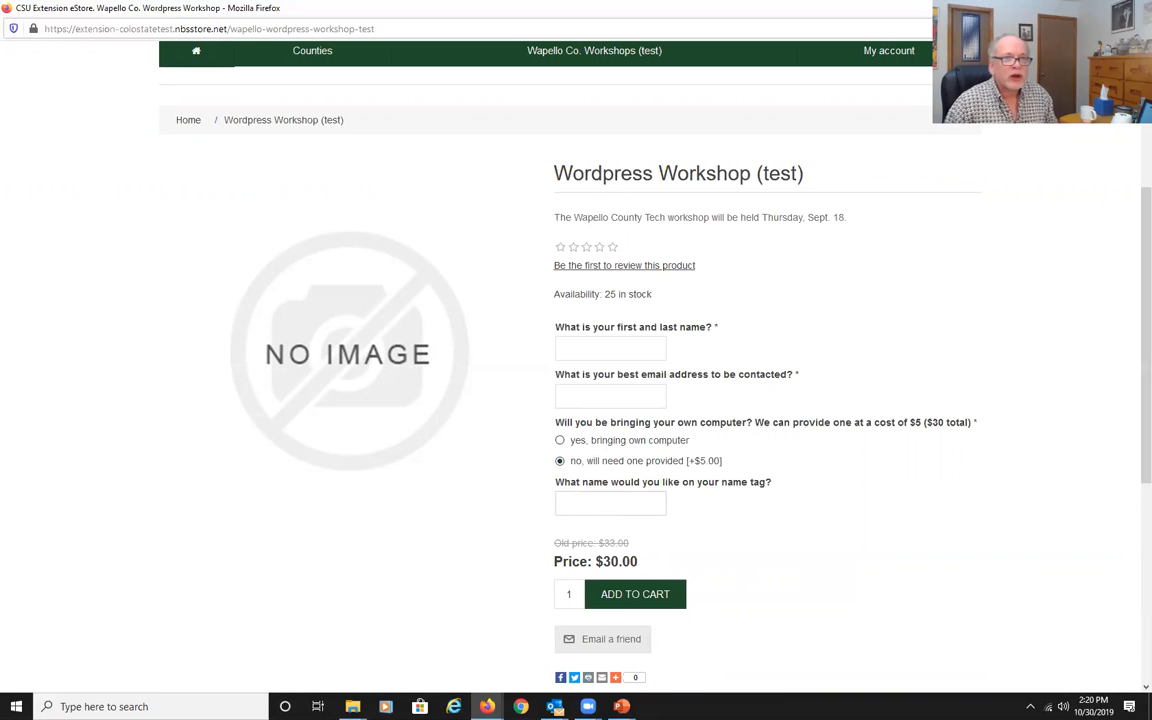
pyautogui.hotkey('alt', 'F4')
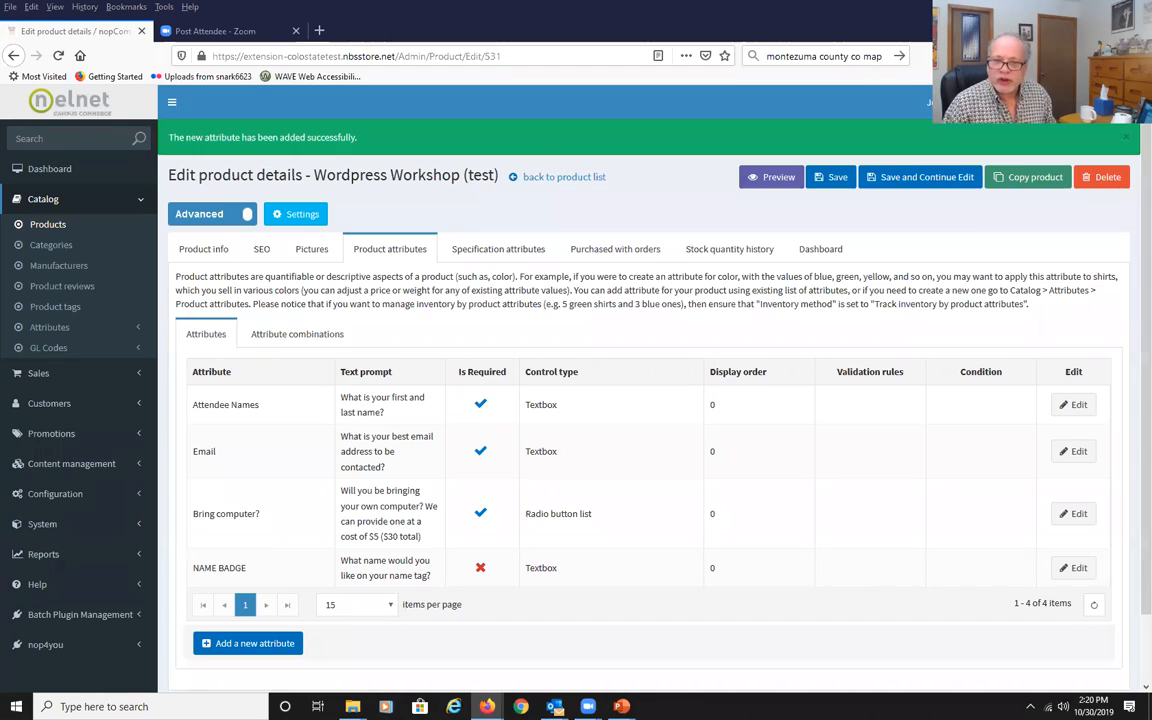
pyautogui.hotkey('alt', 'Tab')
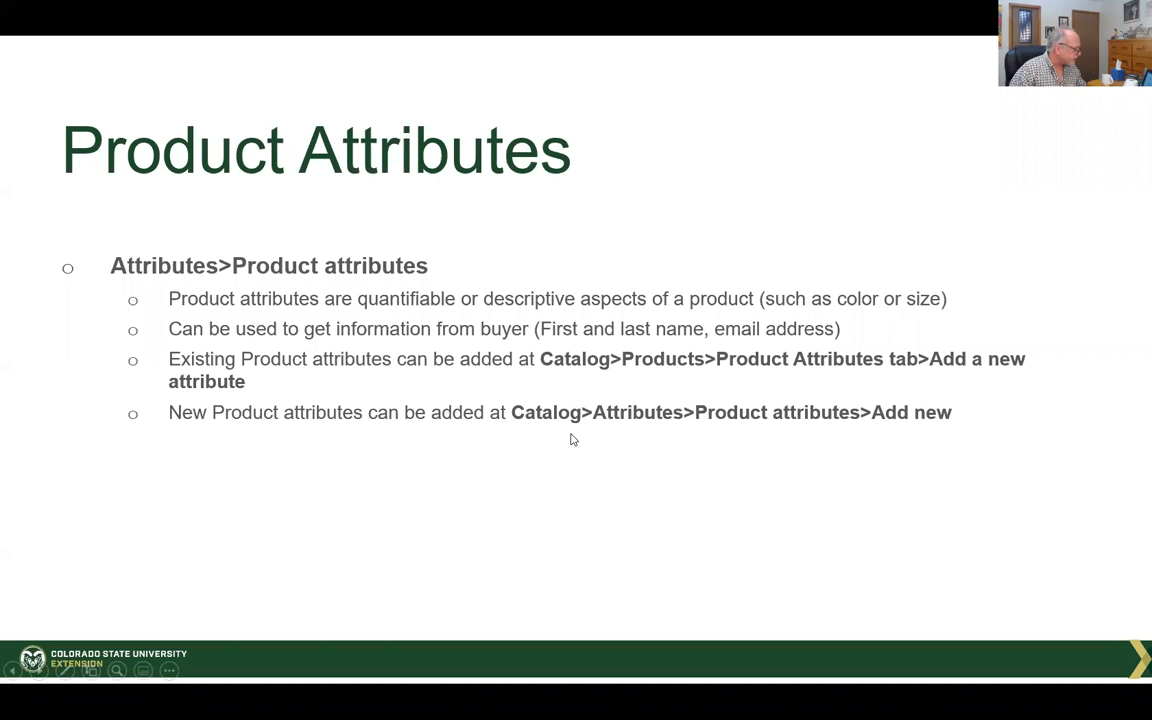
pyautogui.press('Right')
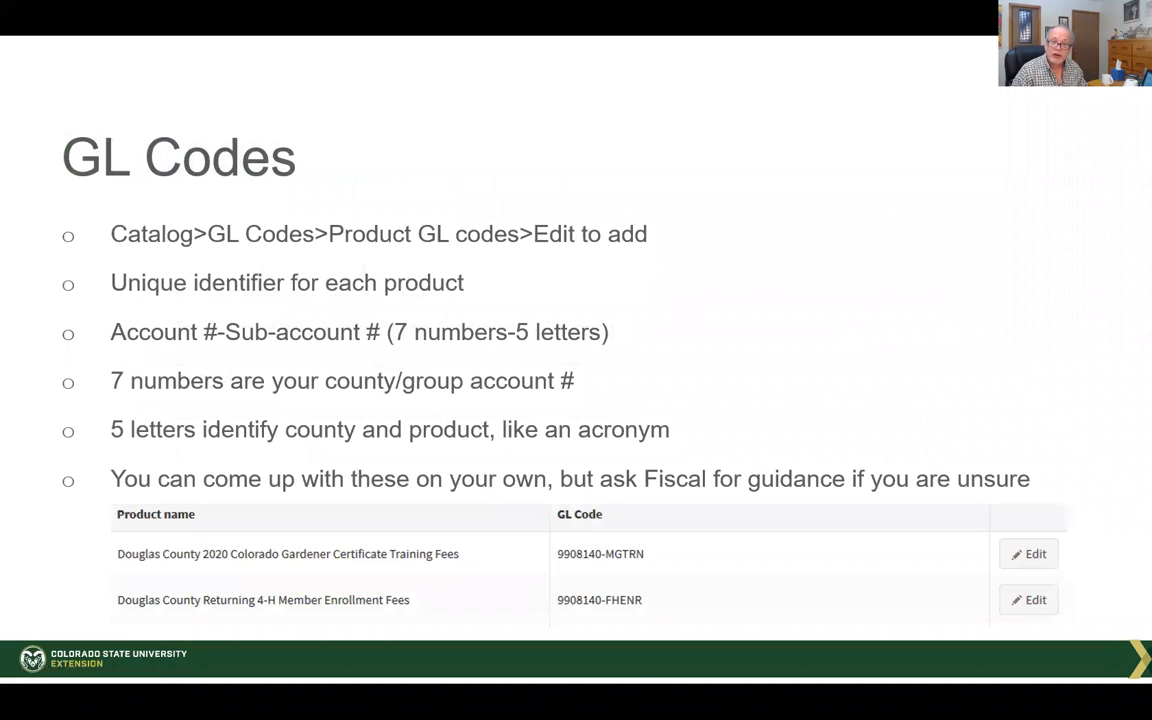
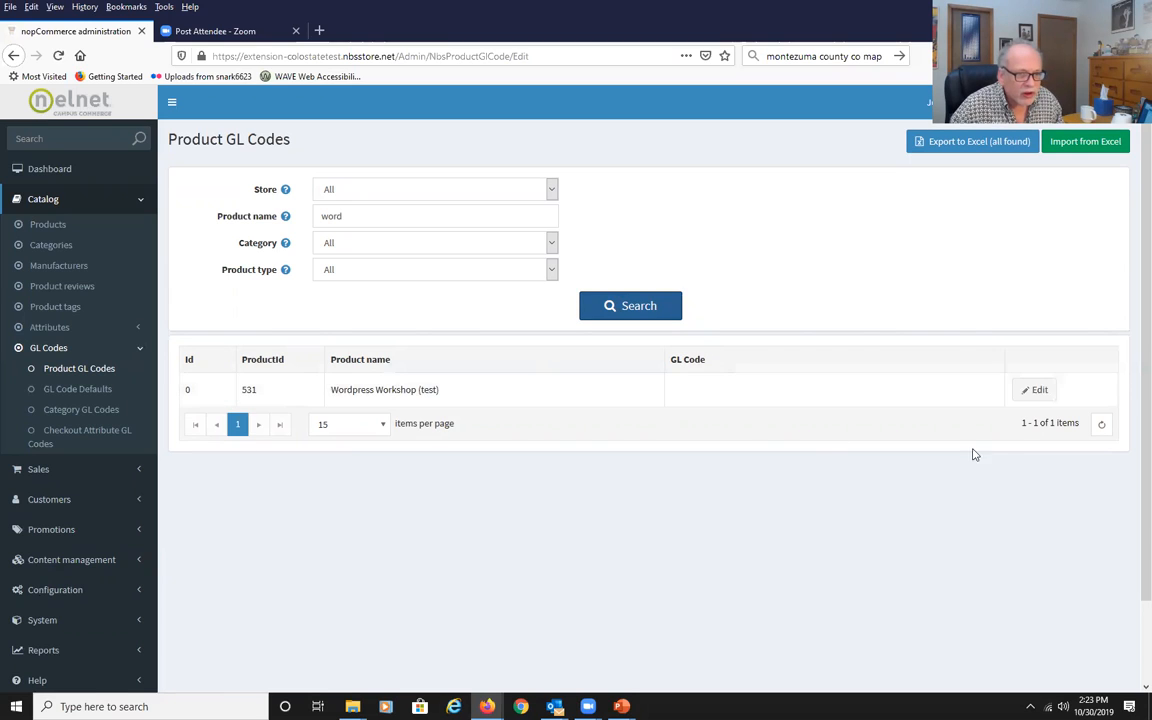
# Search the product GL codes for Douglas County products and open the apprentice training fees GL code for editing.
pyautogui.click(1037, 392)
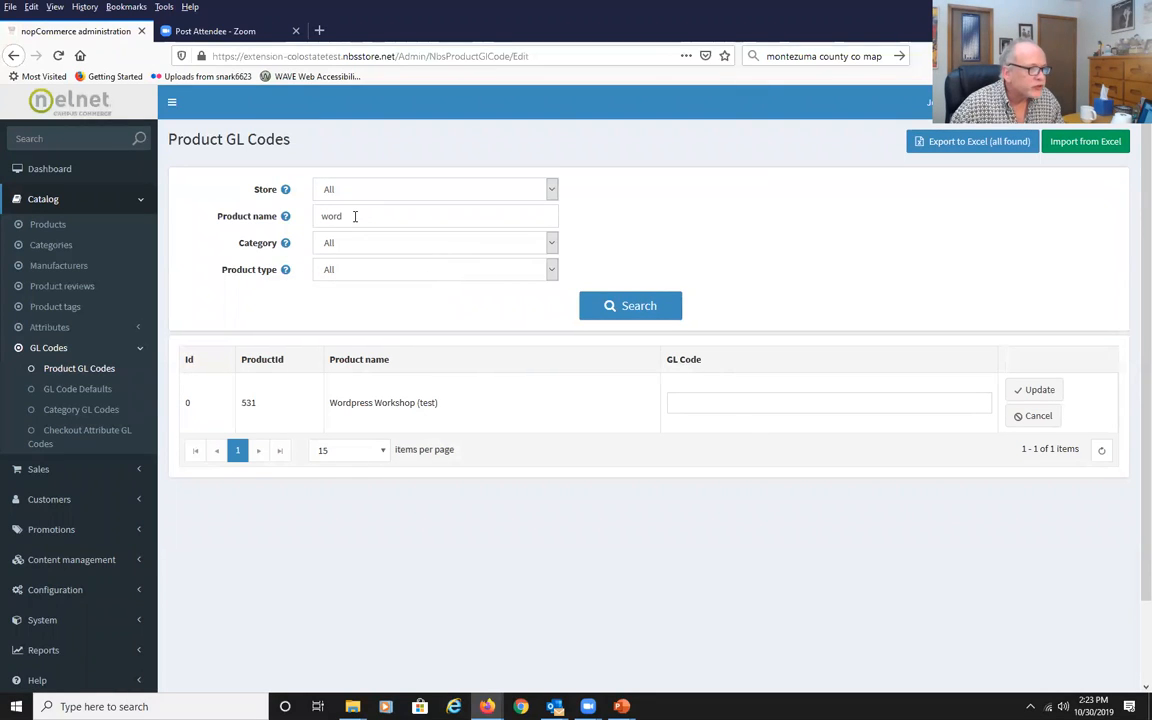
pyautogui.moveTo(355, 216); pyautogui.dragTo(295, 221)
pyautogui.write('doug')
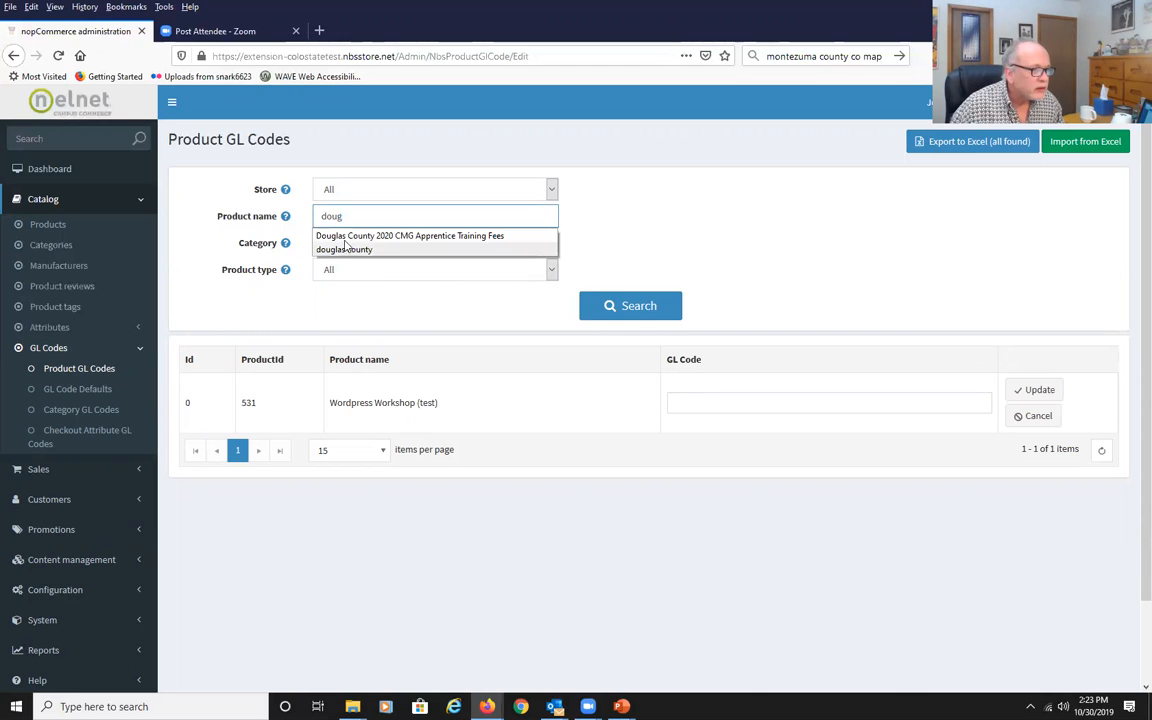
pyautogui.click(623, 314)
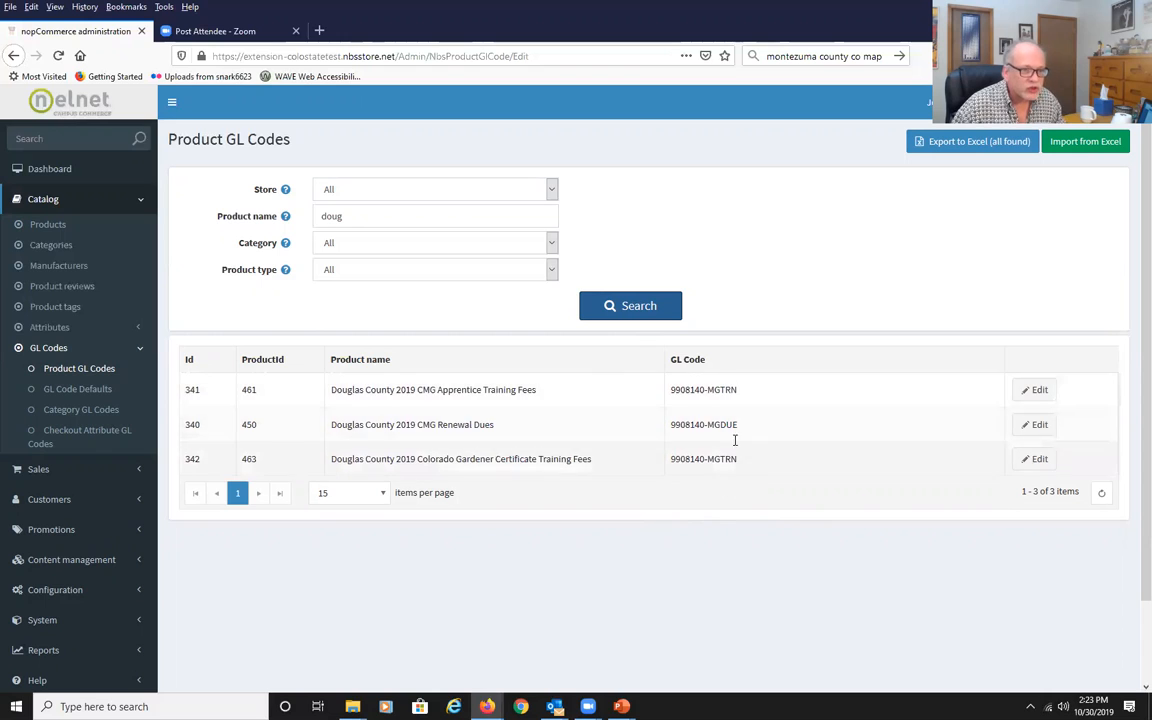
pyautogui.click(1037, 390)
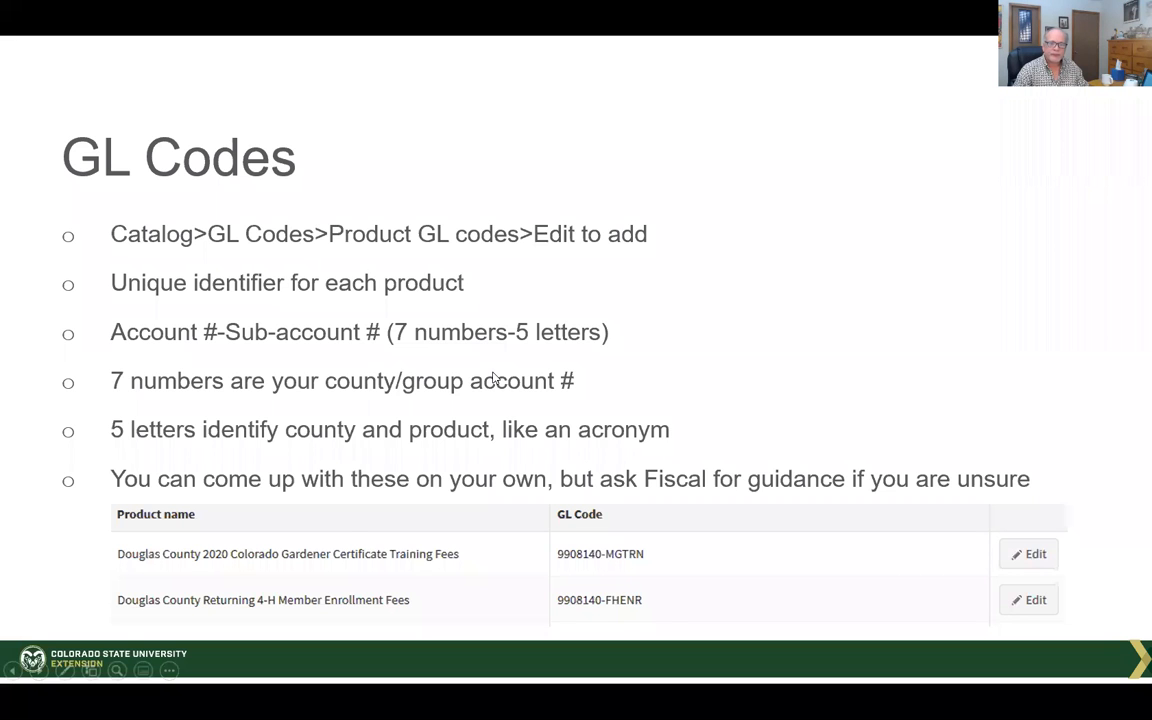
pyautogui.click(493, 377)
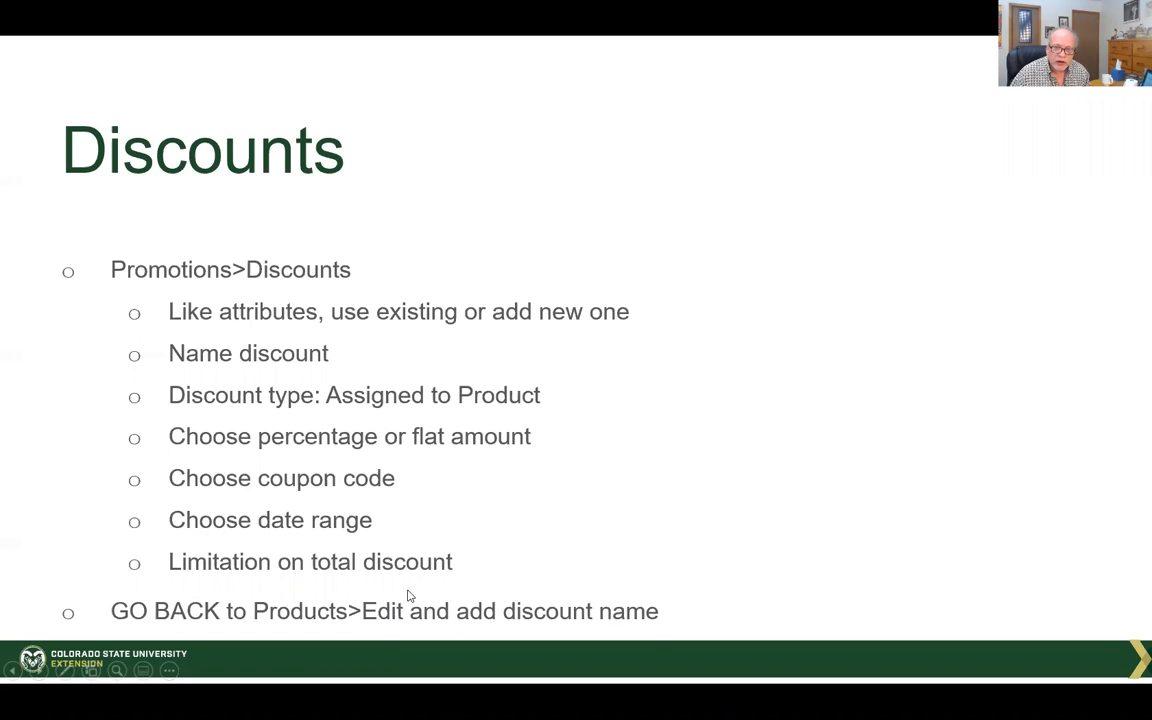
# Open the Discounts list under Promotions and browse the existing discounts.
pyautogui.hotkey('alt', 'Tab')
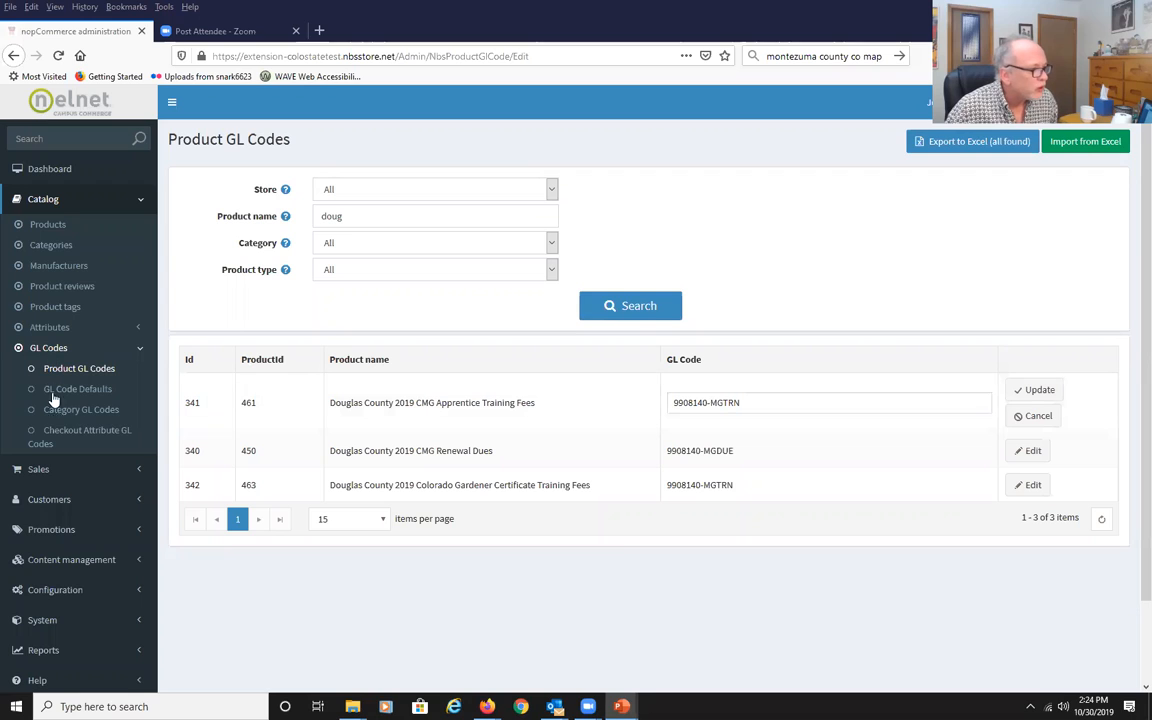
pyautogui.click(60, 530)
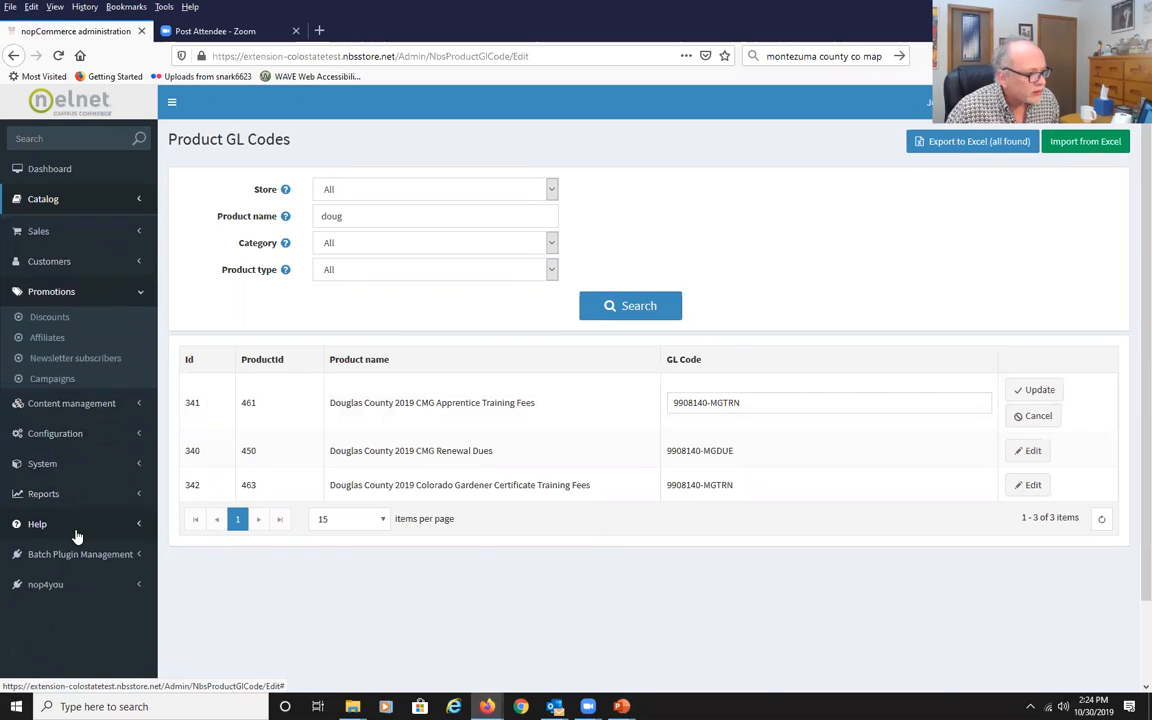
pyautogui.click(50, 315)
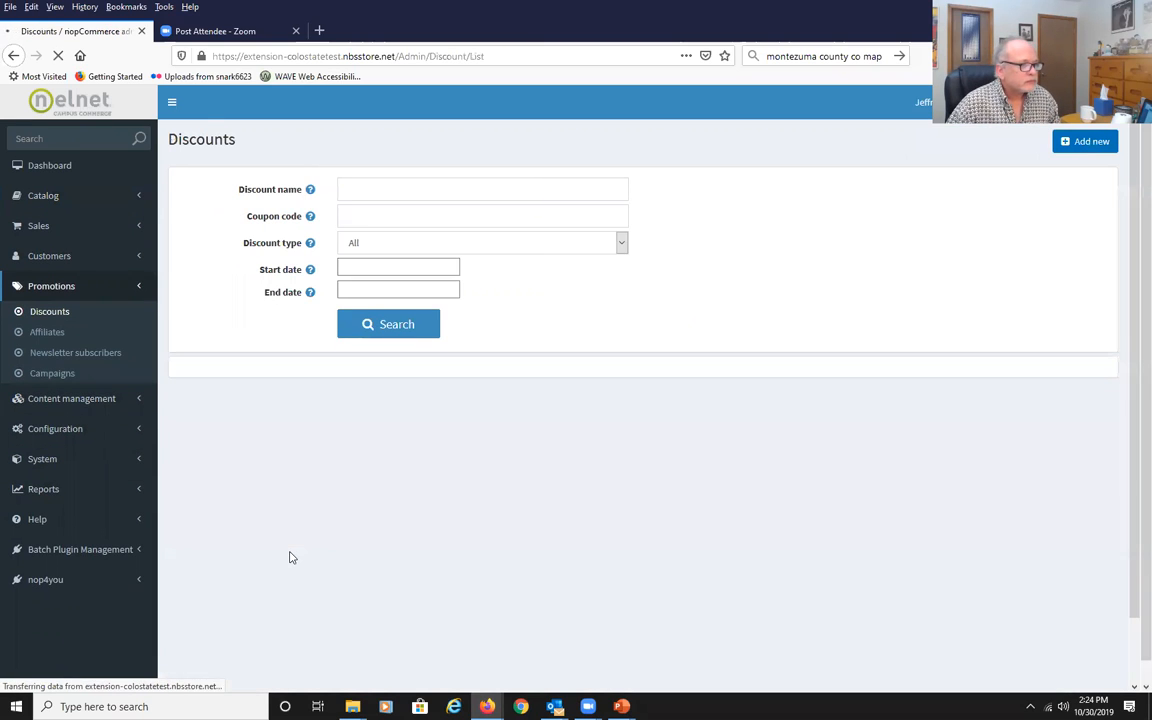
pyautogui.scroll(-3, 874, 496)
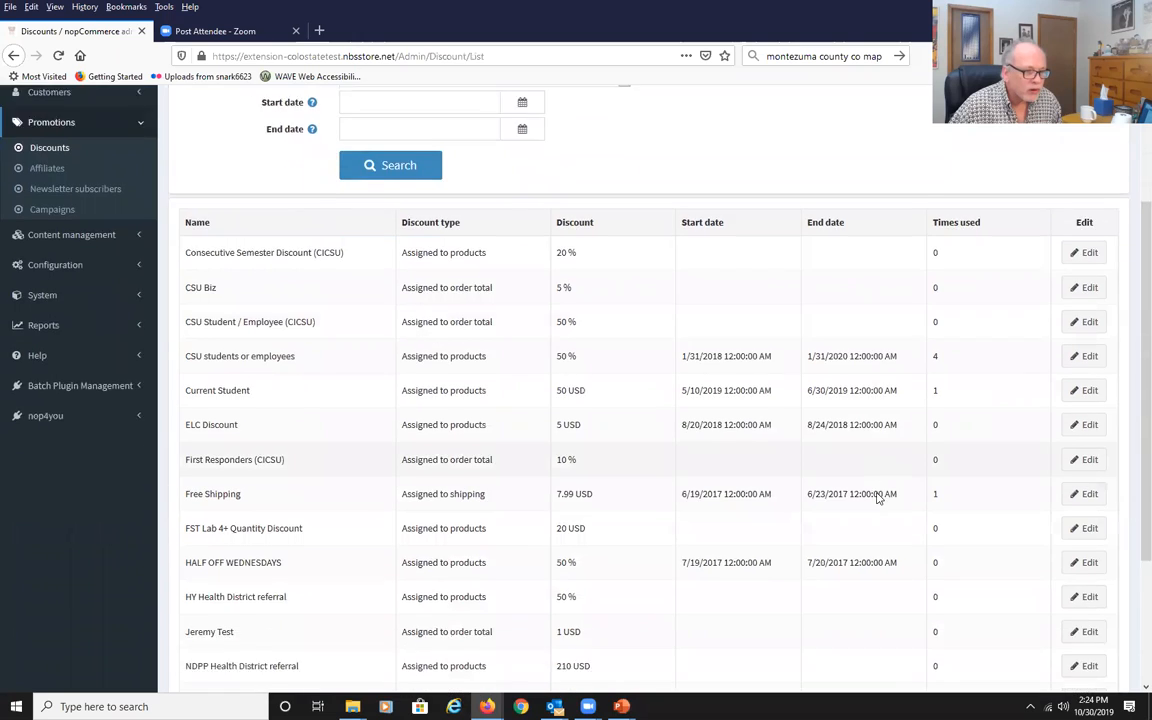
pyautogui.scroll(-3, 875, 496)
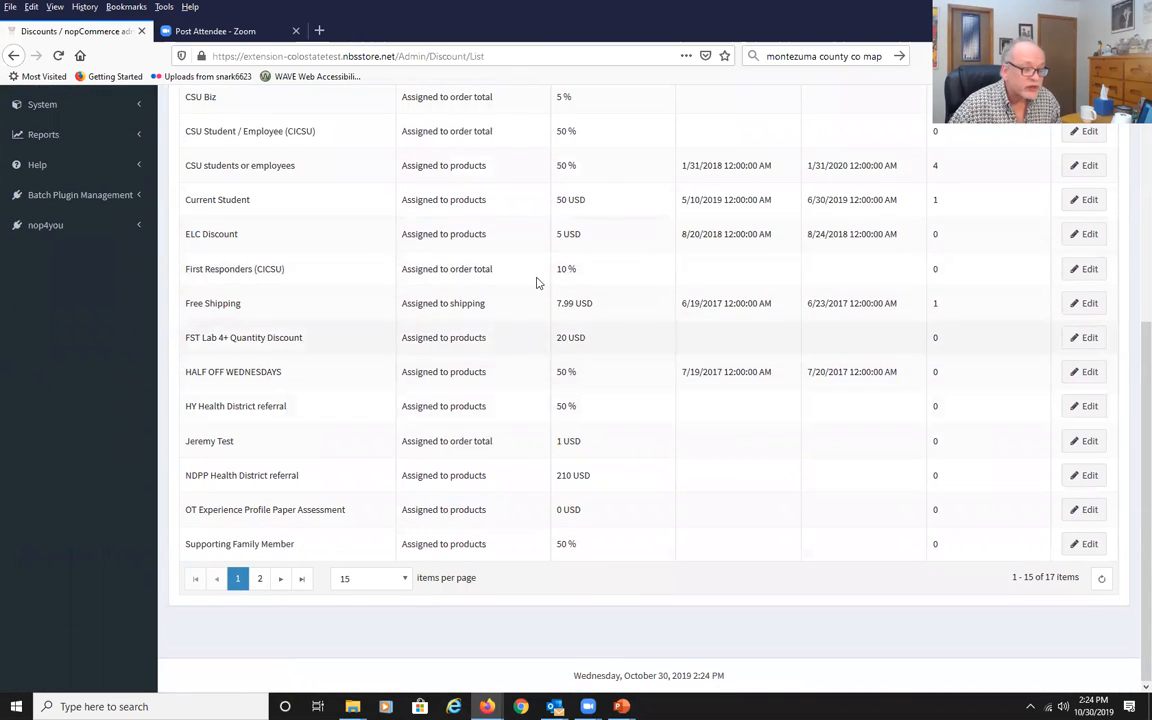
pyautogui.scroll(6, 290, 375)
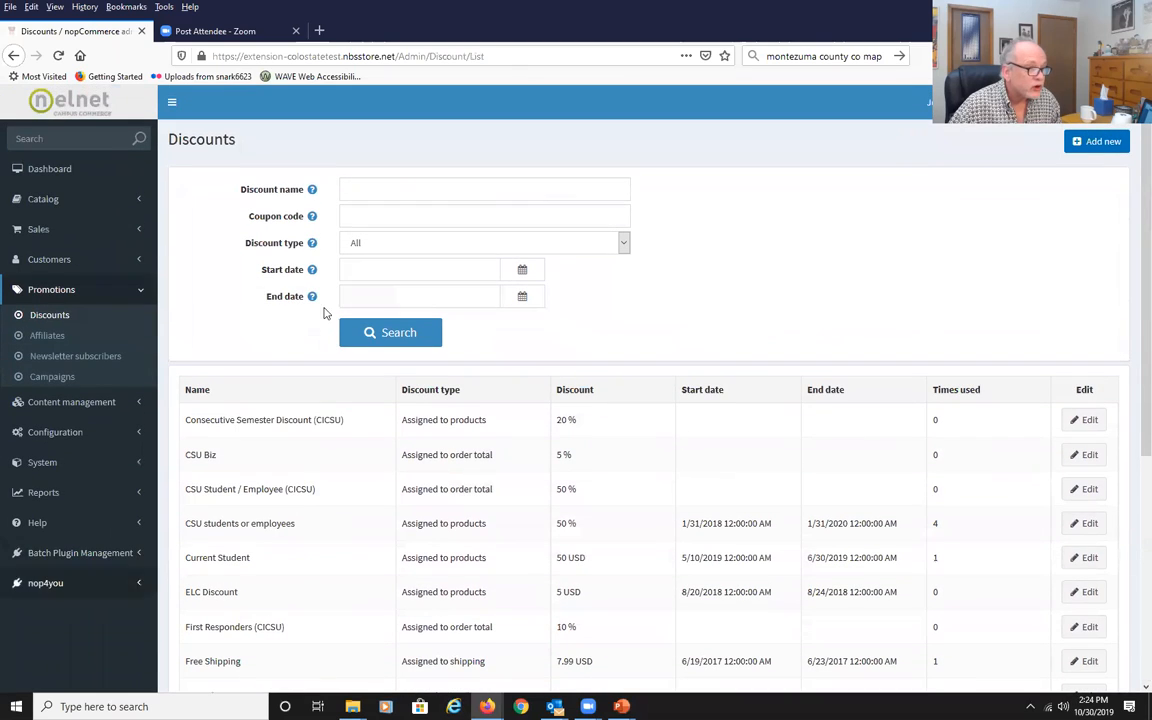
pyautogui.click(384, 196)
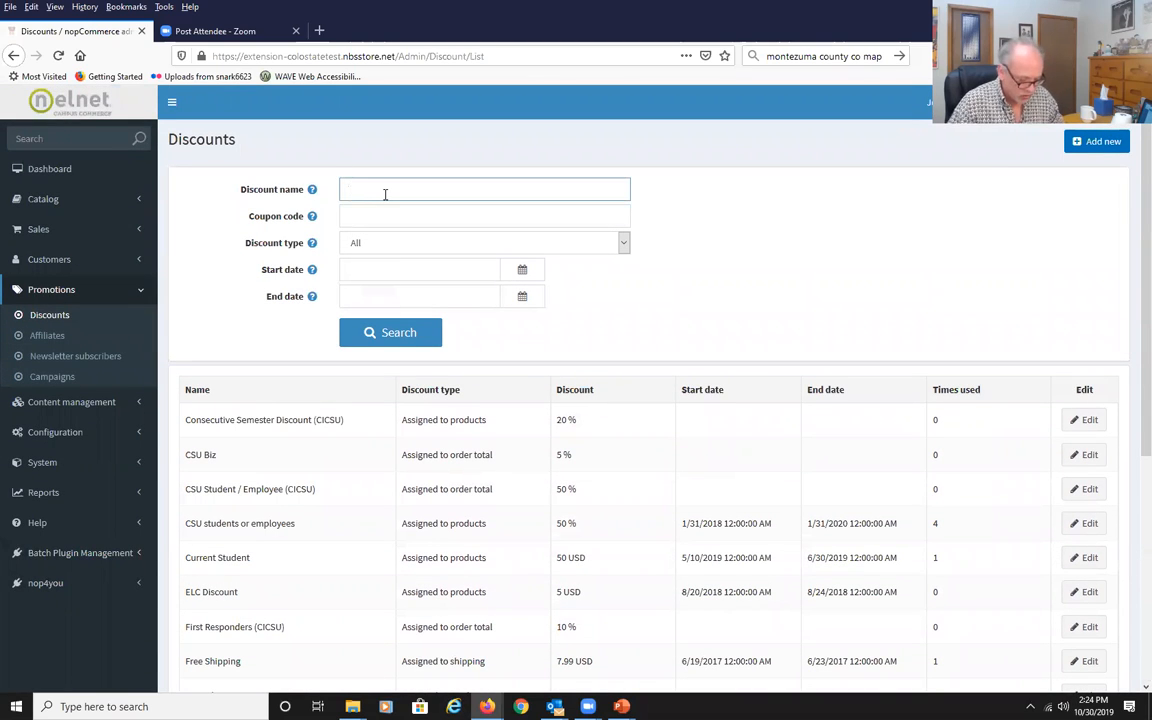
pyautogui.write('Wordpress')
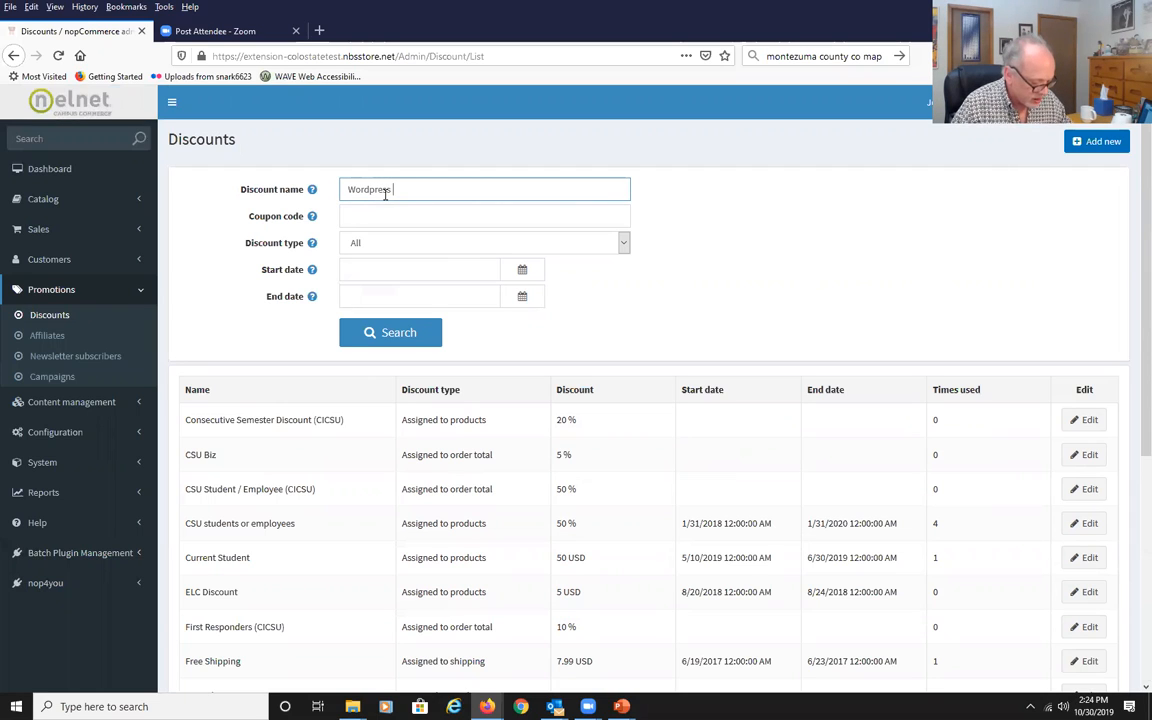
pyautogui.write('discount')
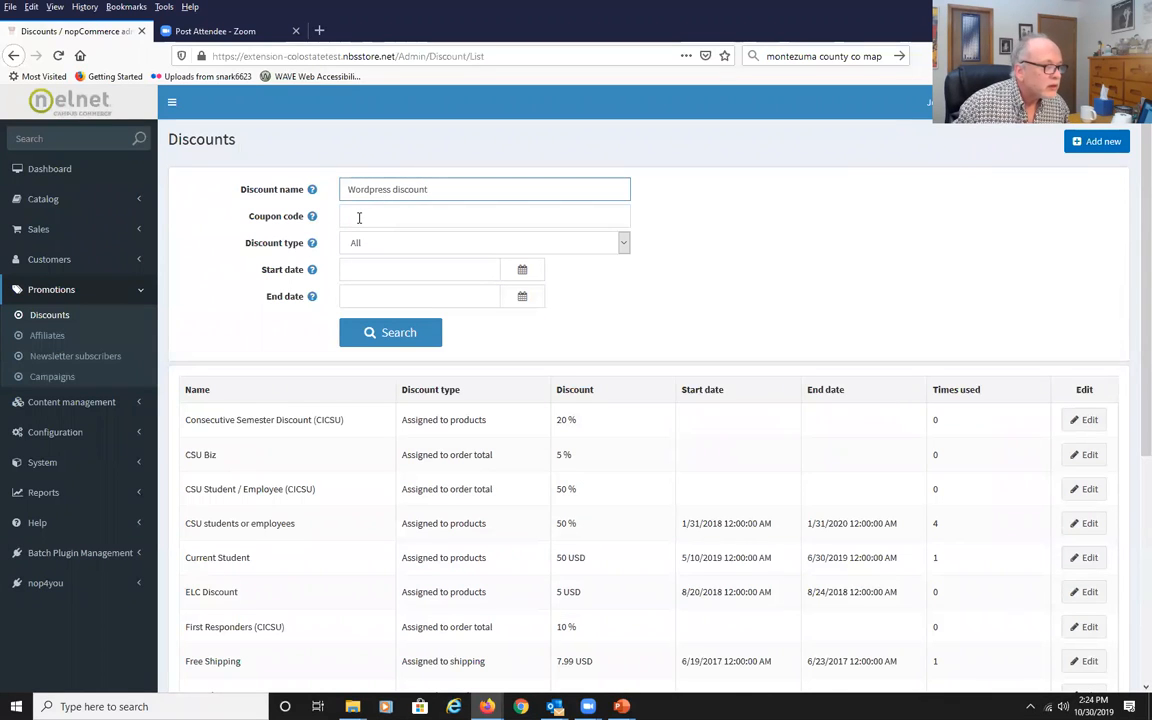
pyautogui.moveTo(453, 190); pyautogui.dragTo(352, 237)
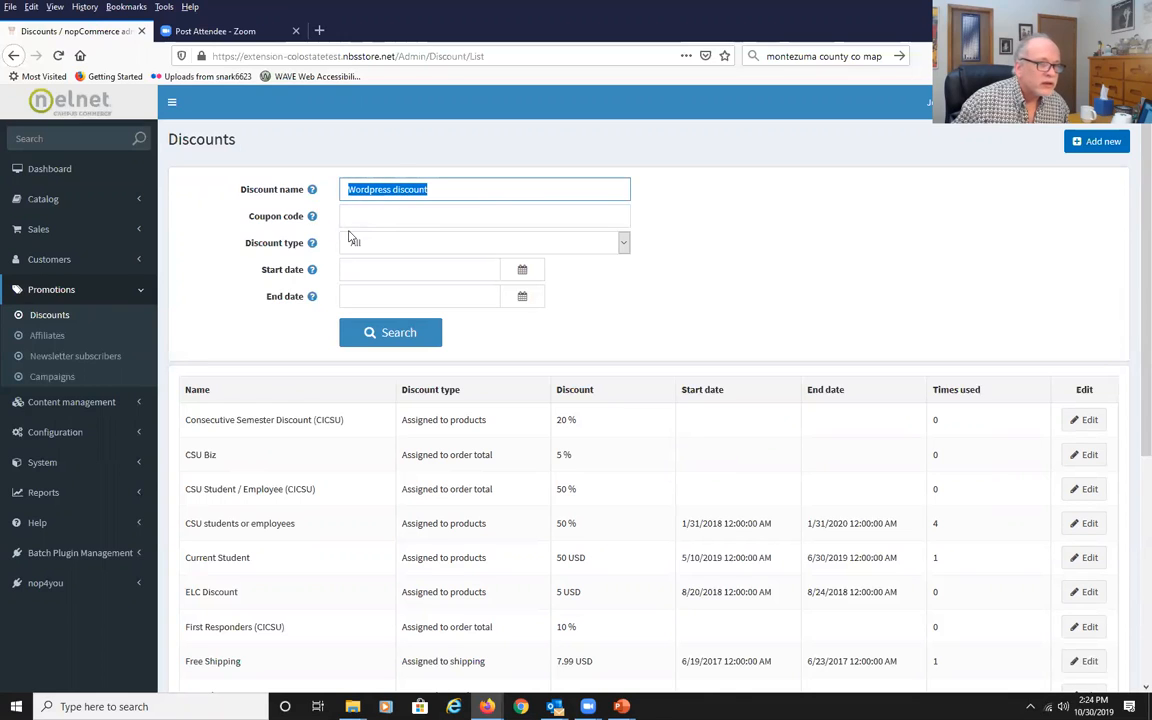
pyautogui.press('BackSpace')
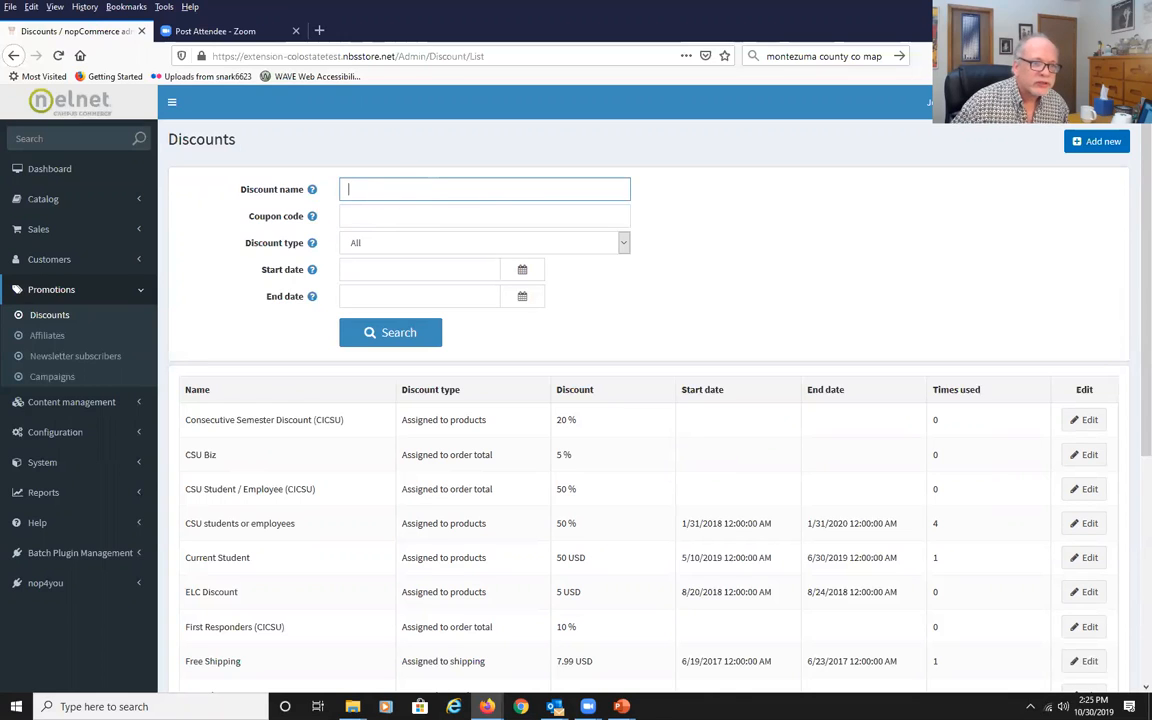
# Add a new discount named Wordpress discount with discount type Assigned to products.
pyautogui.click(1090, 147)
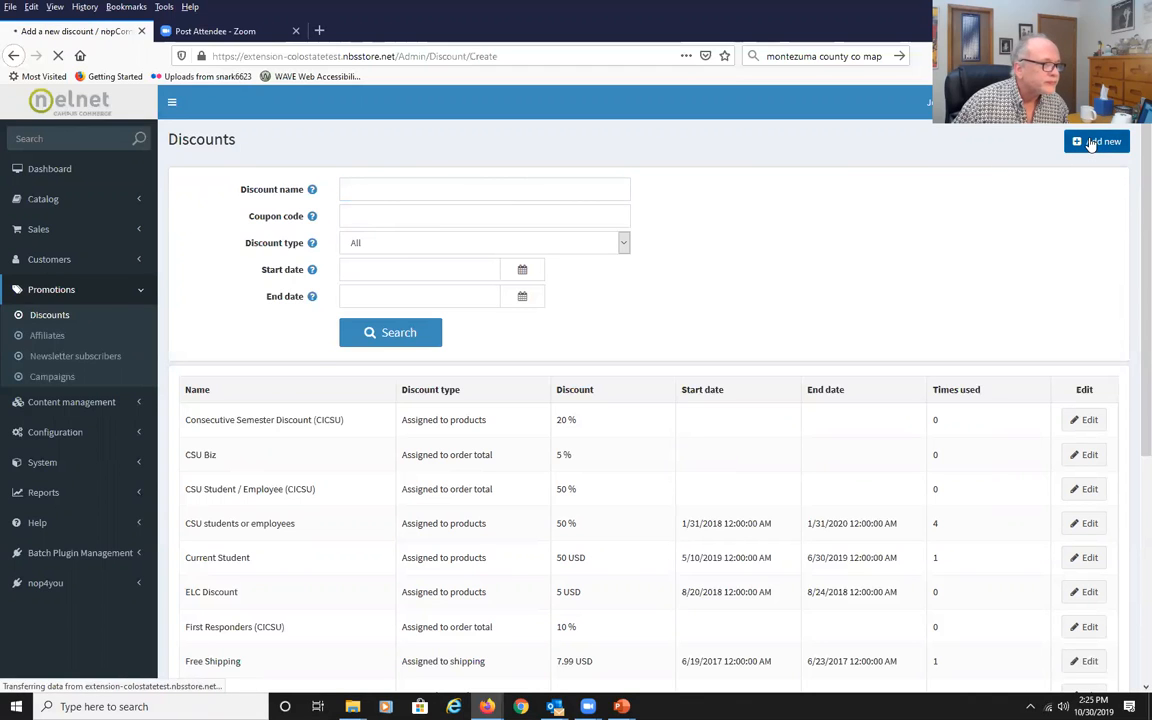
pyautogui.click(573, 223)
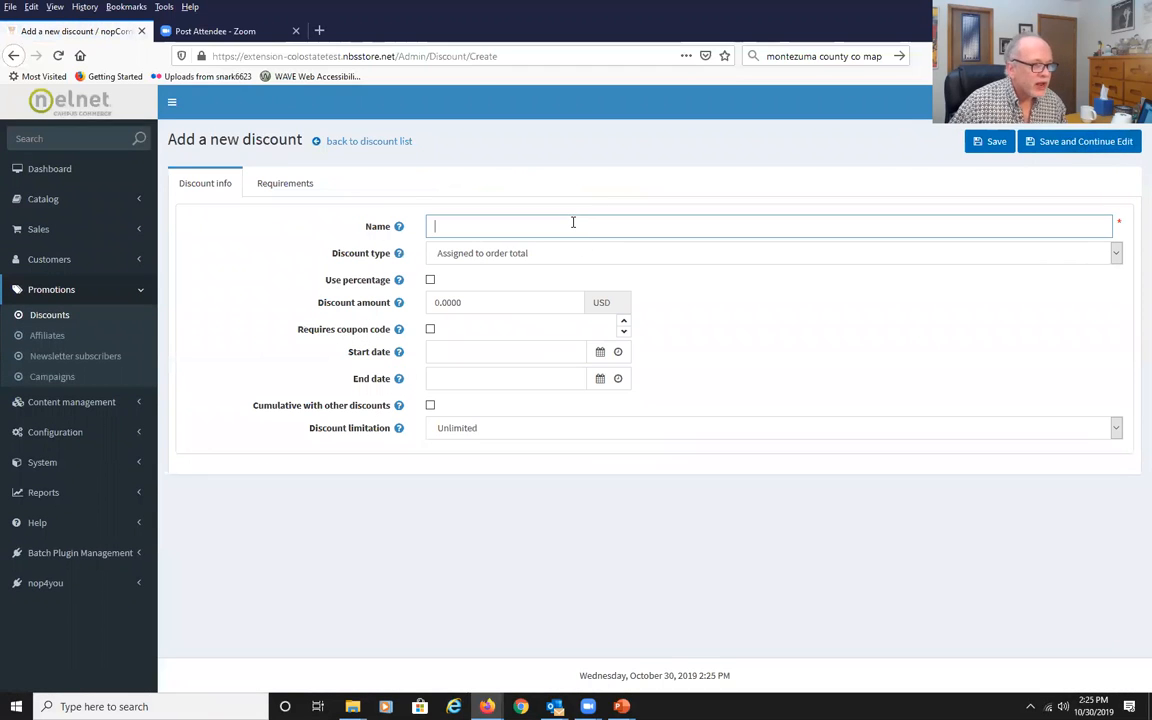
pyautogui.write('W')
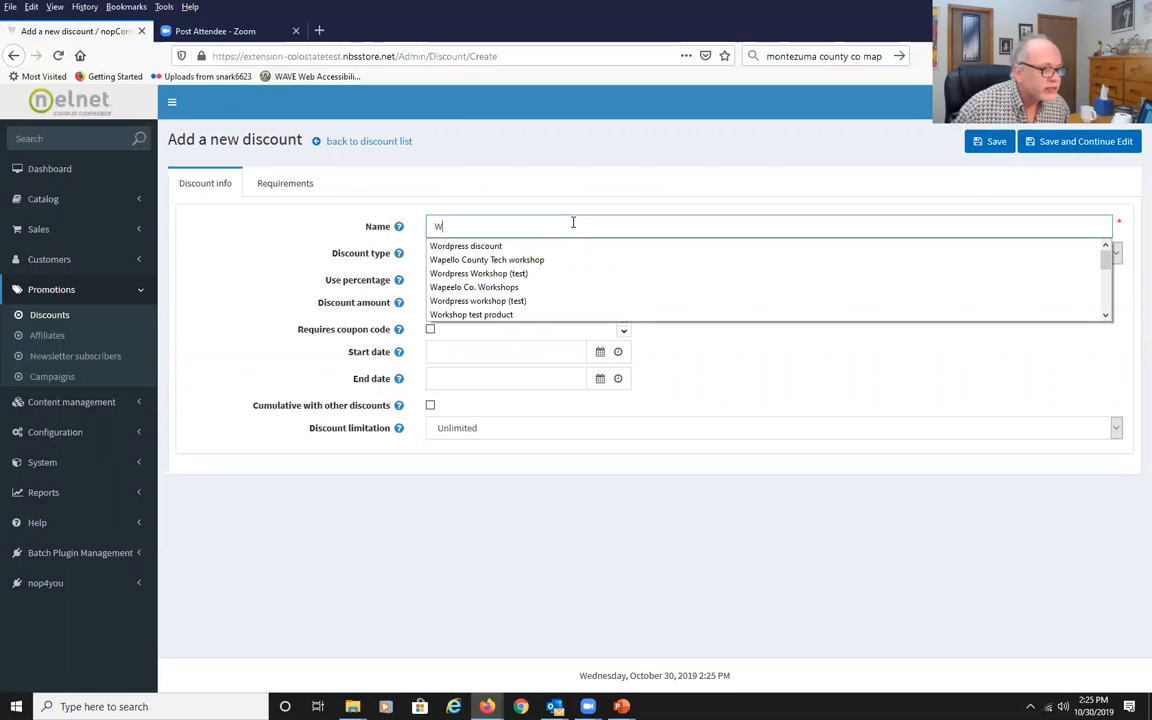
pyautogui.click(553, 247)
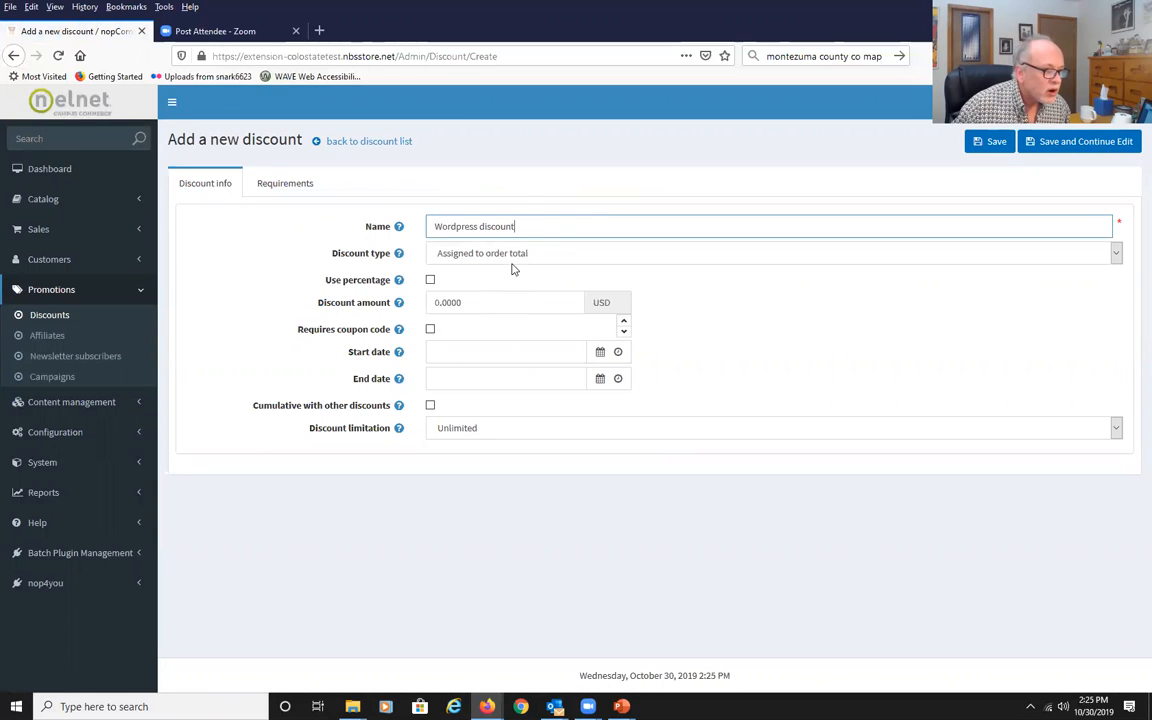
pyautogui.click(1117, 252)
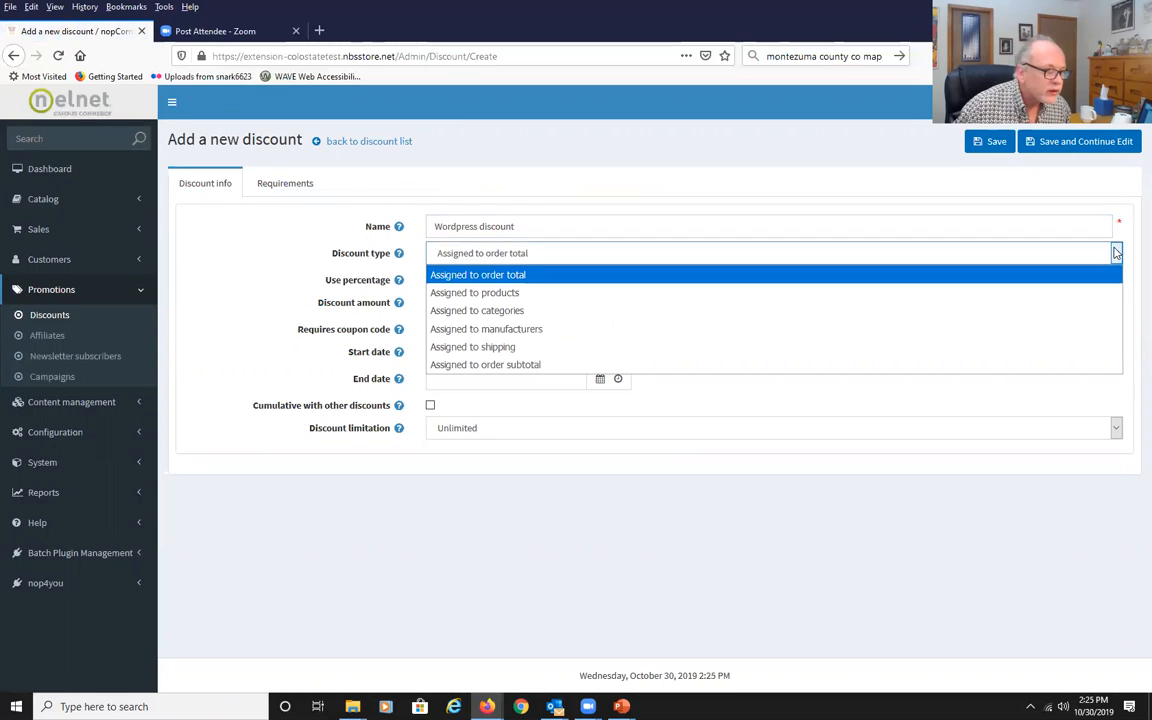
pyautogui.click(462, 292)
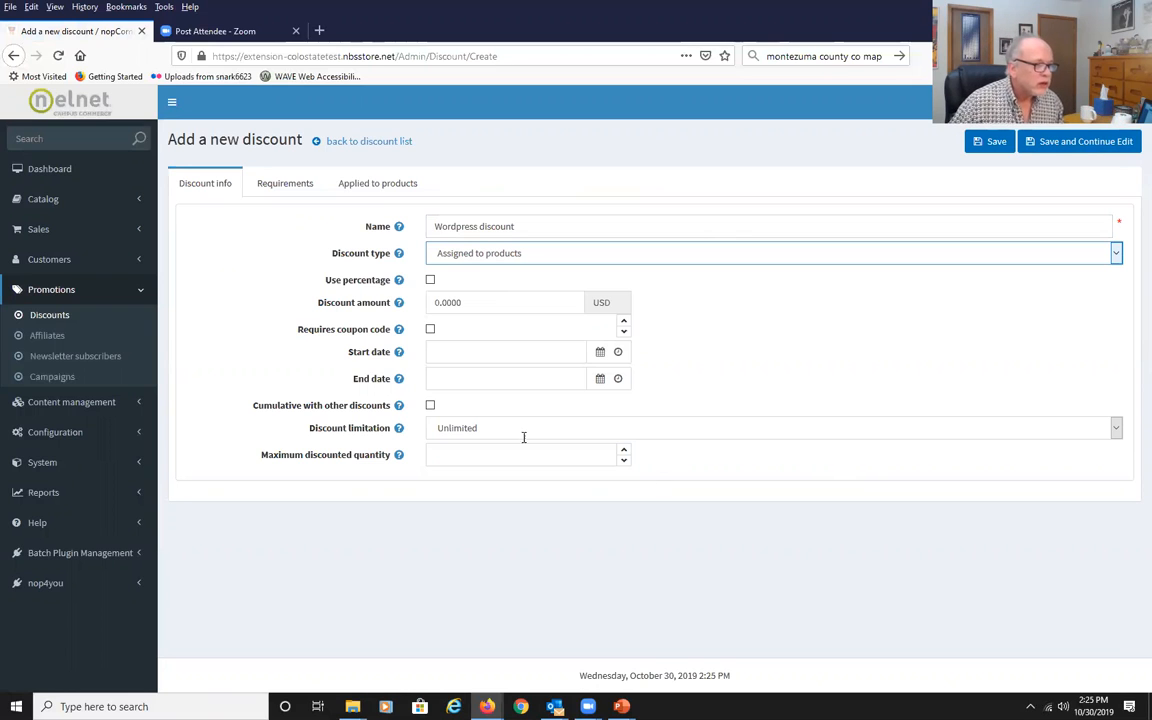
# Set a flat discount amount of 10 USD instead of a percentage.
pyautogui.click(430, 281)
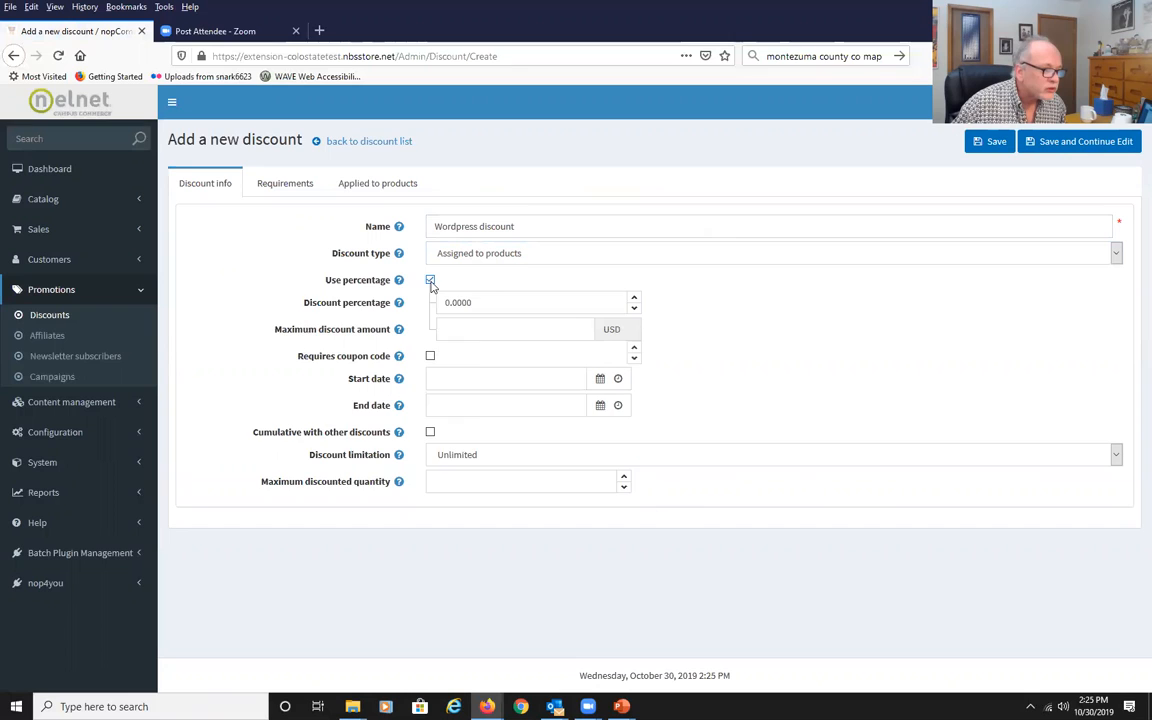
pyautogui.click(430, 281)
pyautogui.press('Tab')
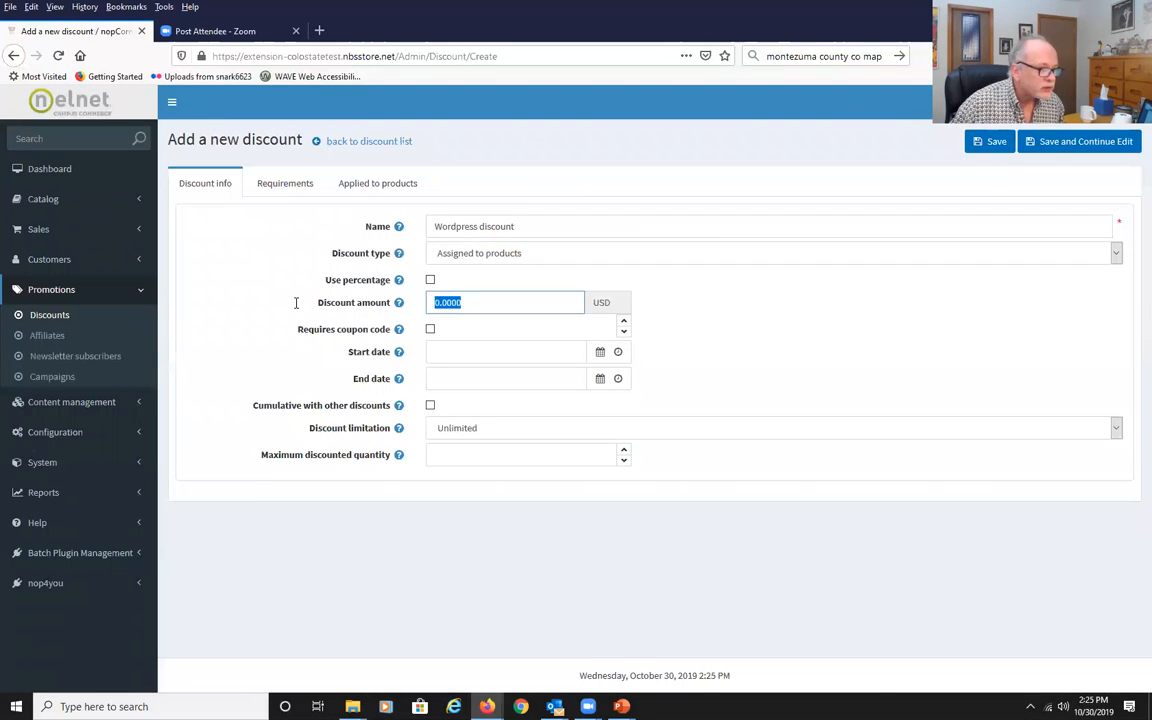
pyautogui.write('10')
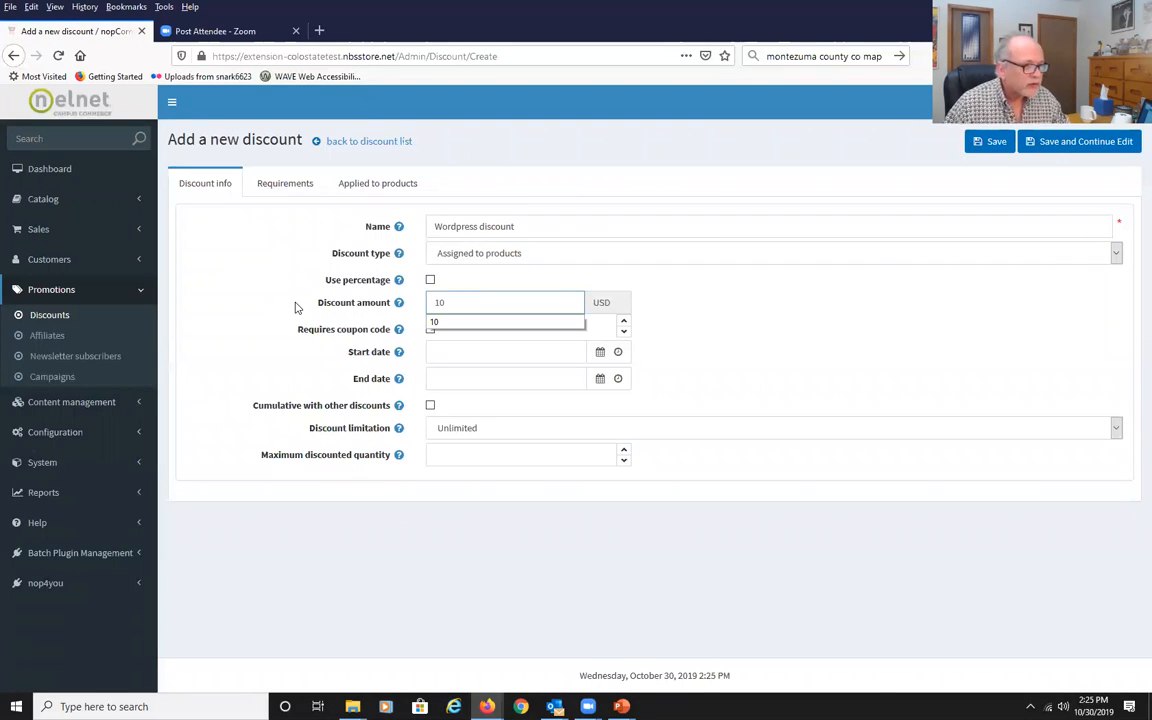
pyautogui.click(700, 310)
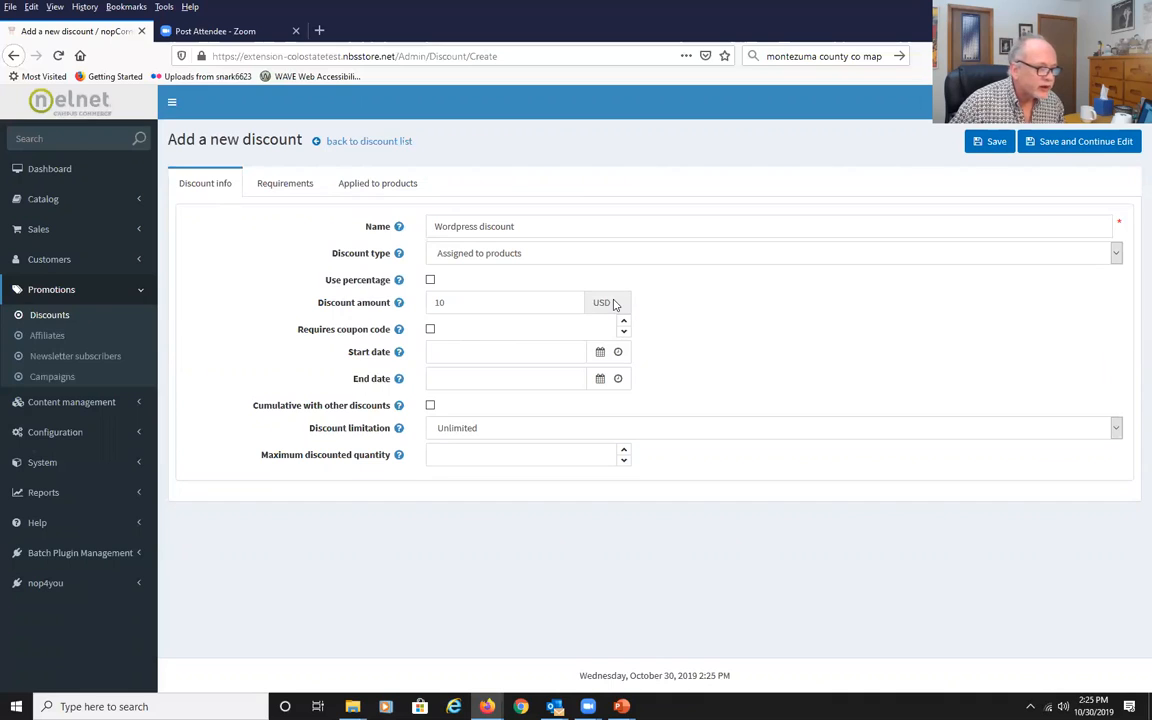
pyautogui.click(431, 330)
pyautogui.click(489, 355)
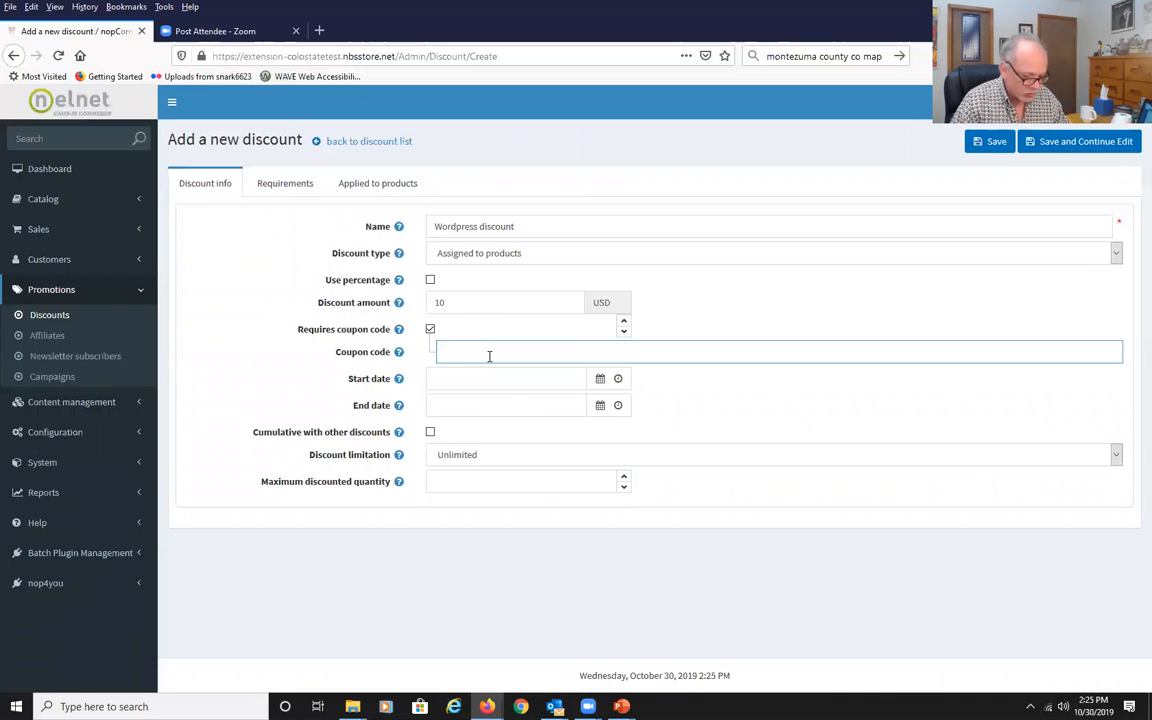
pyautogui.write('w)')
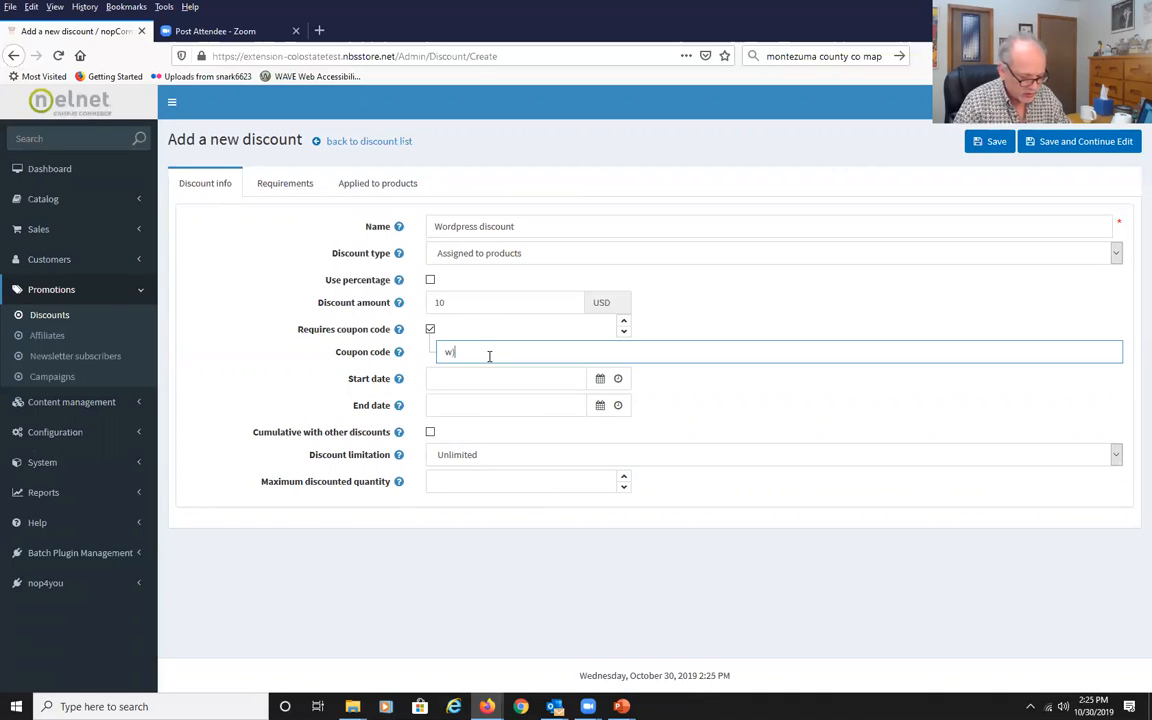
pyautogui.write('rdpress!')
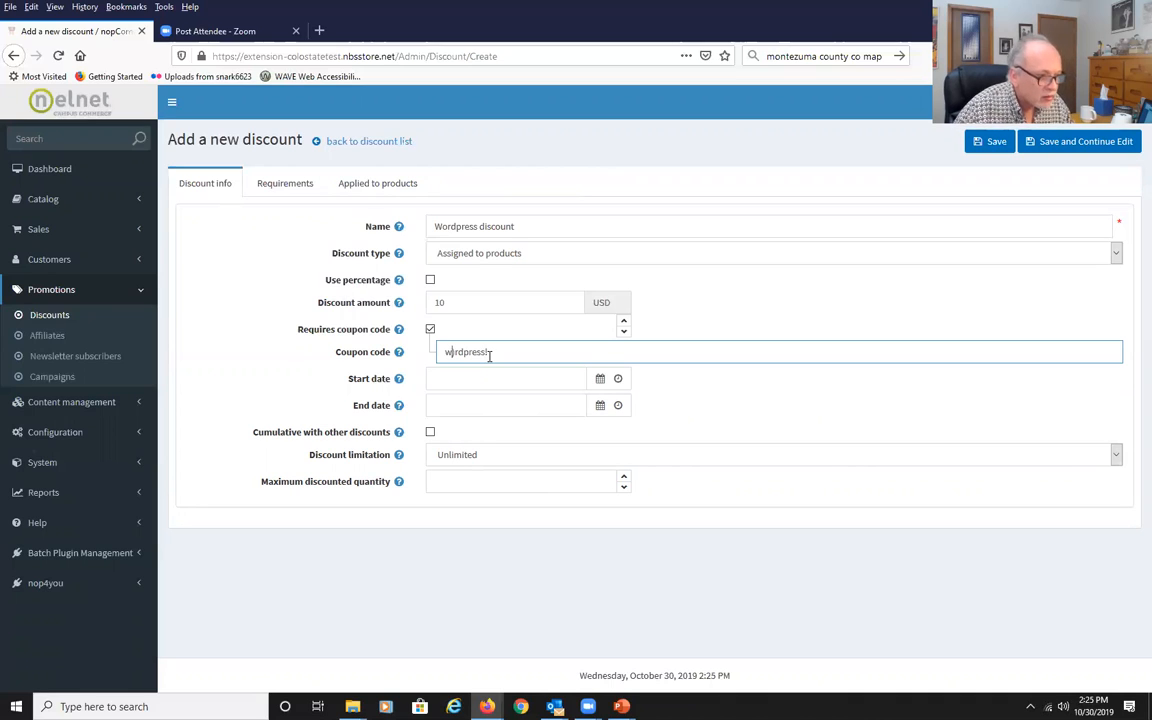
pyautogui.press('BackSpace')
pyautogui.write('o')
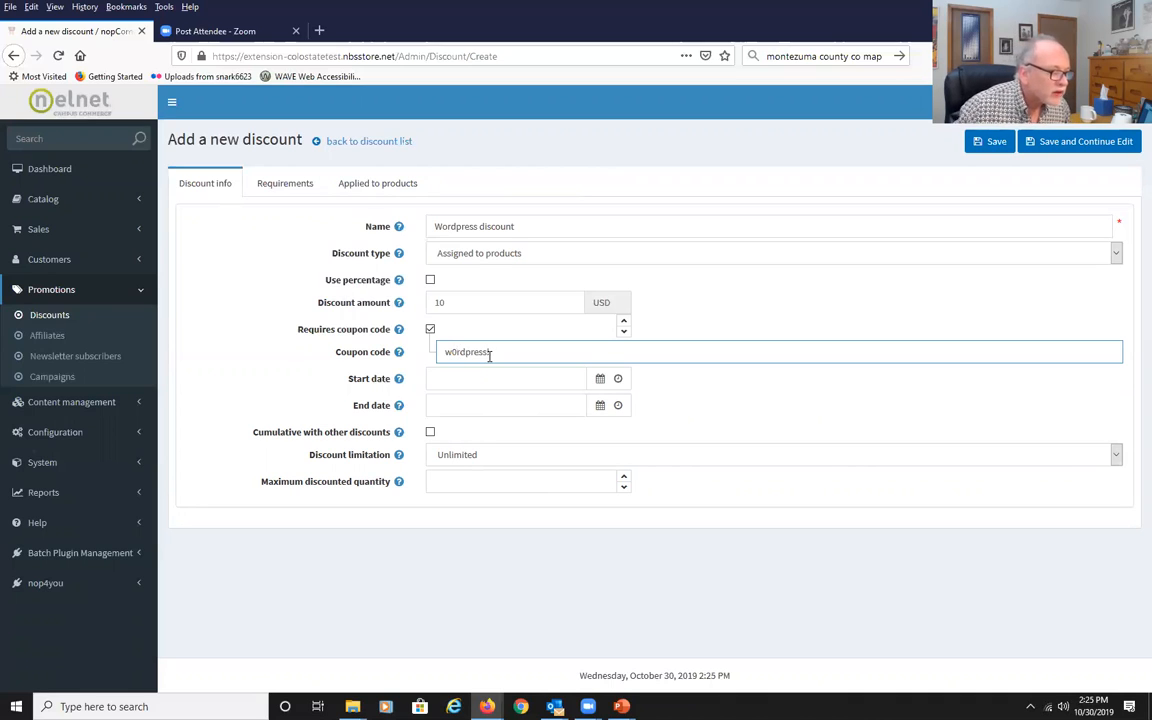
# Check the discount limitation options, keep Unlimited, and save the new discount.
pyautogui.click(789, 399)
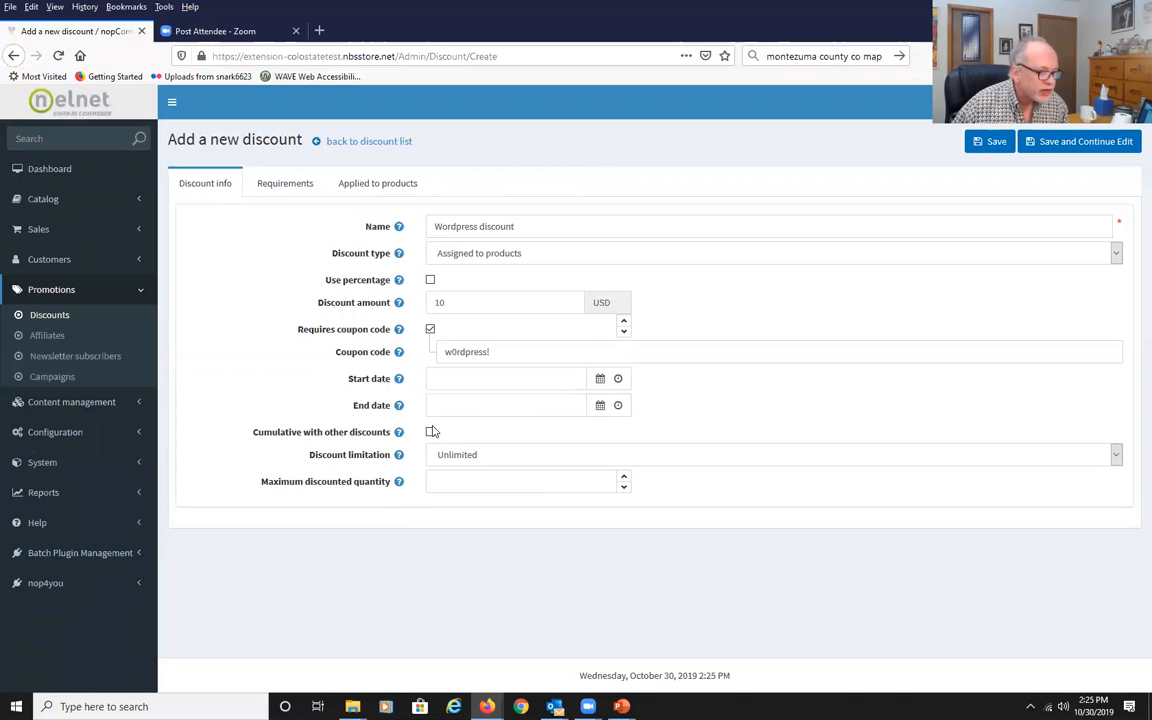
pyautogui.click(1117, 455)
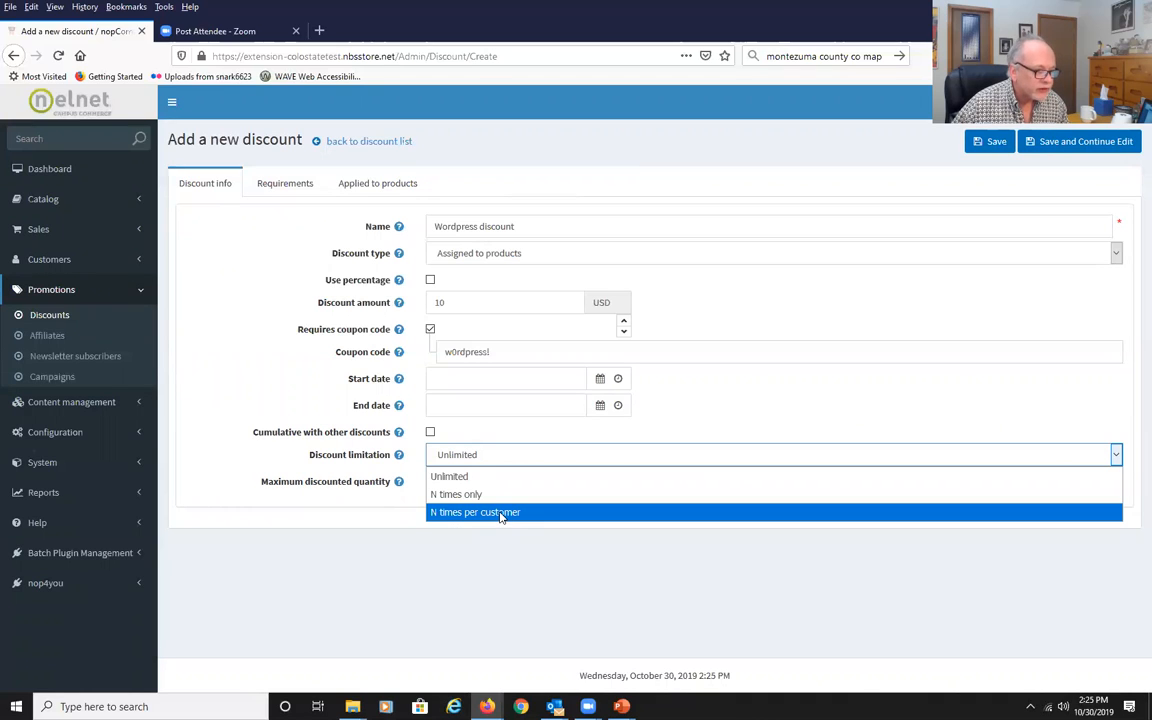
pyautogui.click(252, 540)
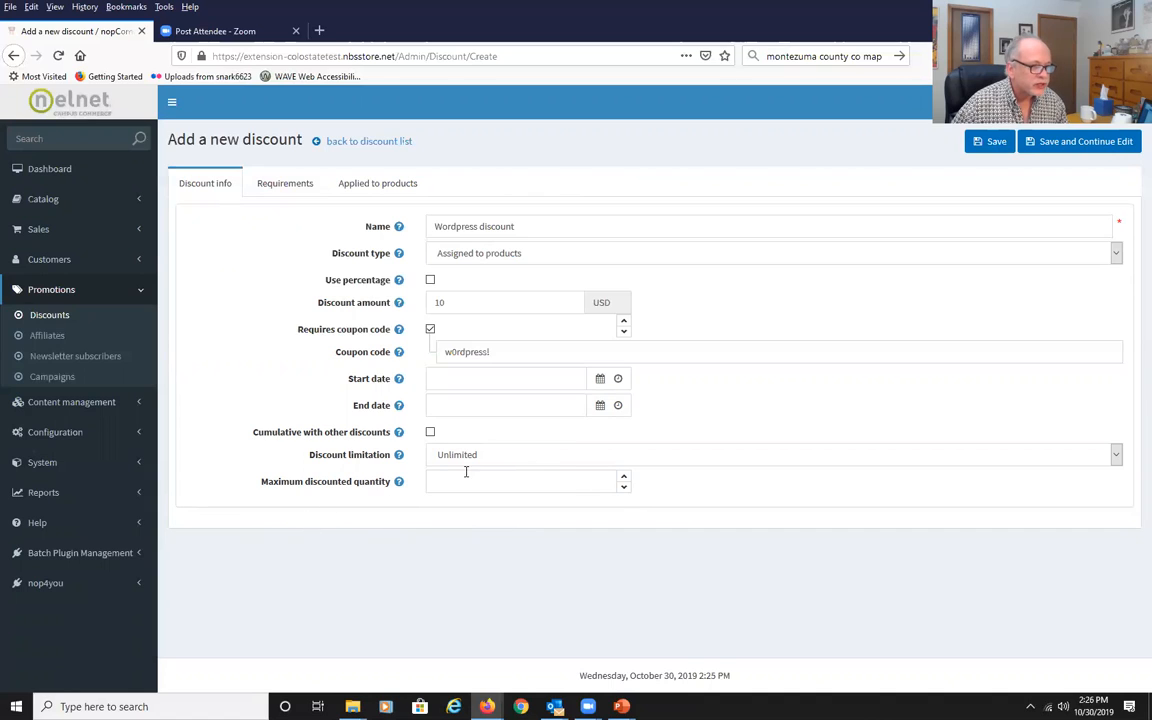
pyautogui.click(985, 147)
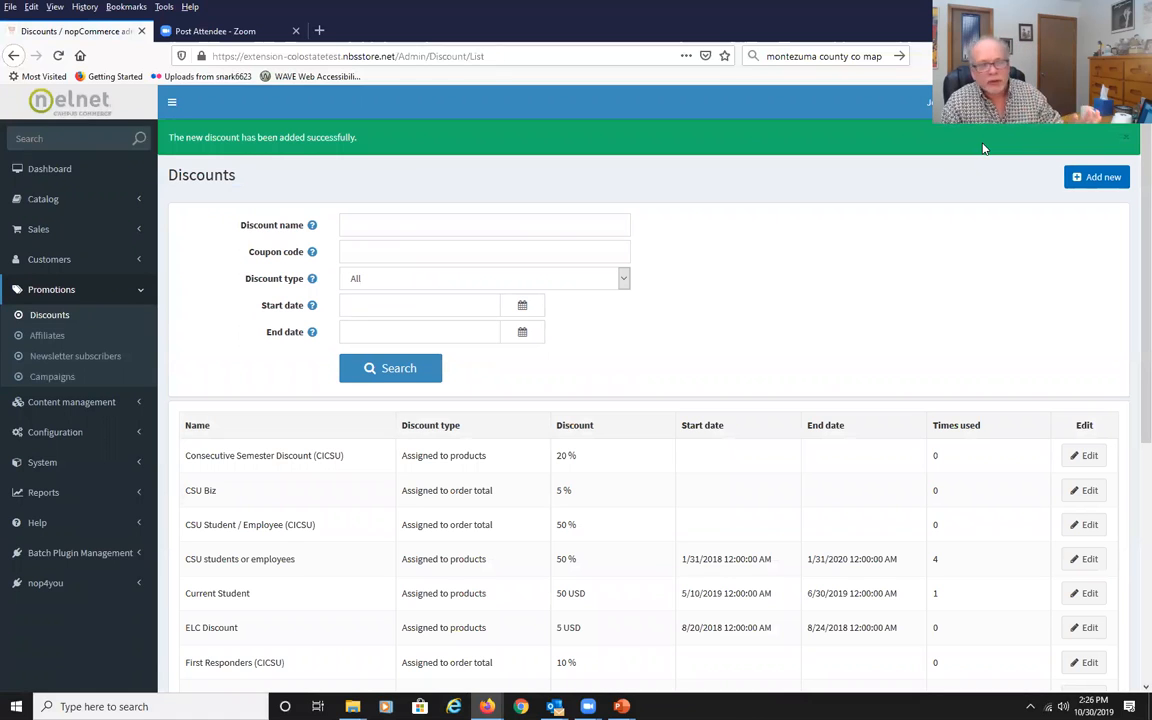
# Open the catalog's product list.
pyautogui.click(40, 200)
pyautogui.click(46, 225)
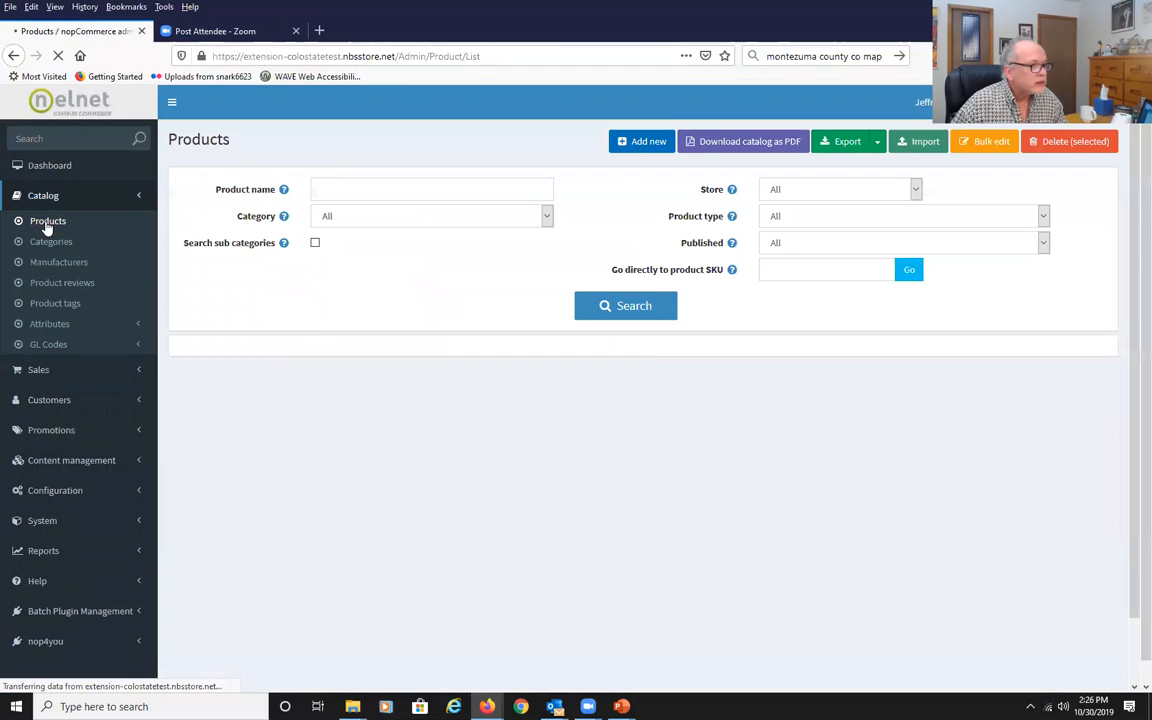
# Search the product list for "word" and open the Wordpress Workshop (test) product for editing.
pyautogui.click(373, 192)
pyautogui.write('word')
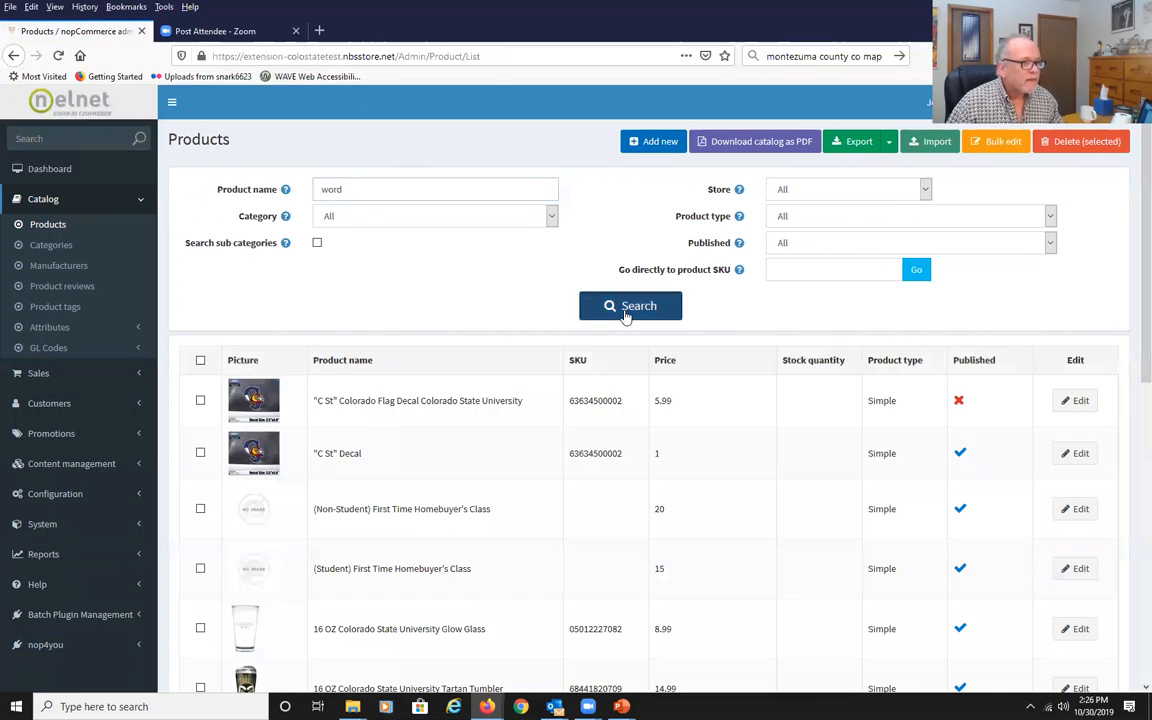
pyautogui.click(626, 312)
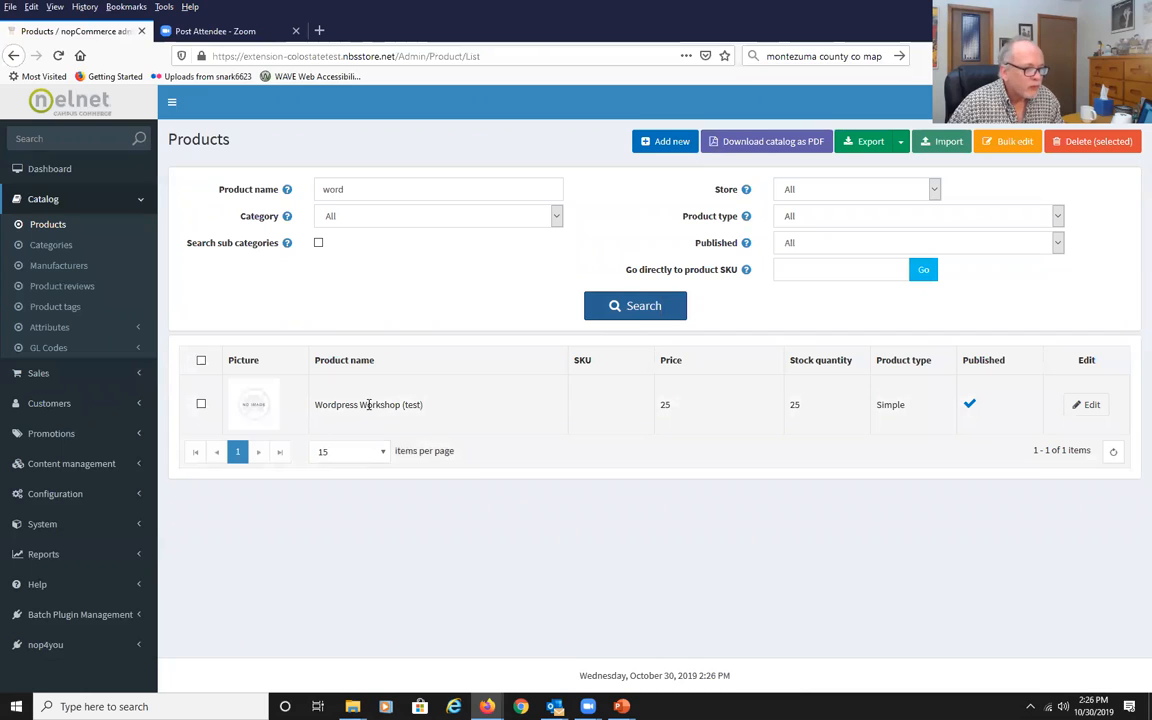
pyautogui.click(1097, 418)
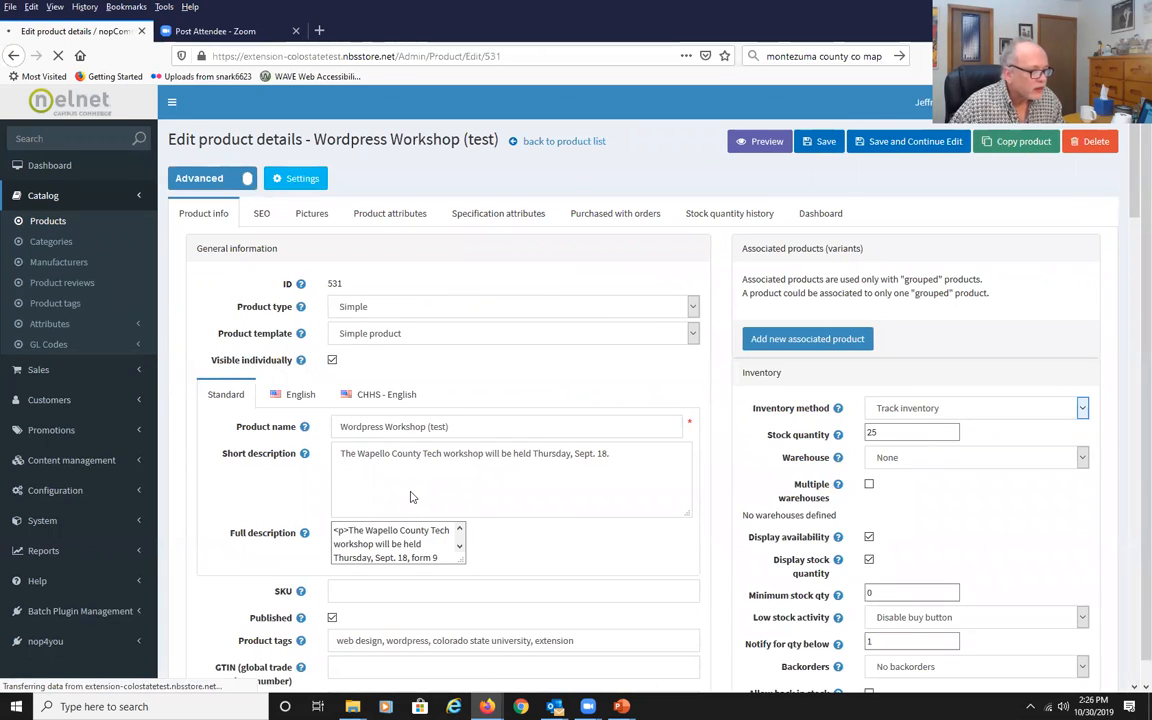
# Apply the Wordpress discount in the product's price discounts and save the product.
pyautogui.scroll(-8, 410, 490)
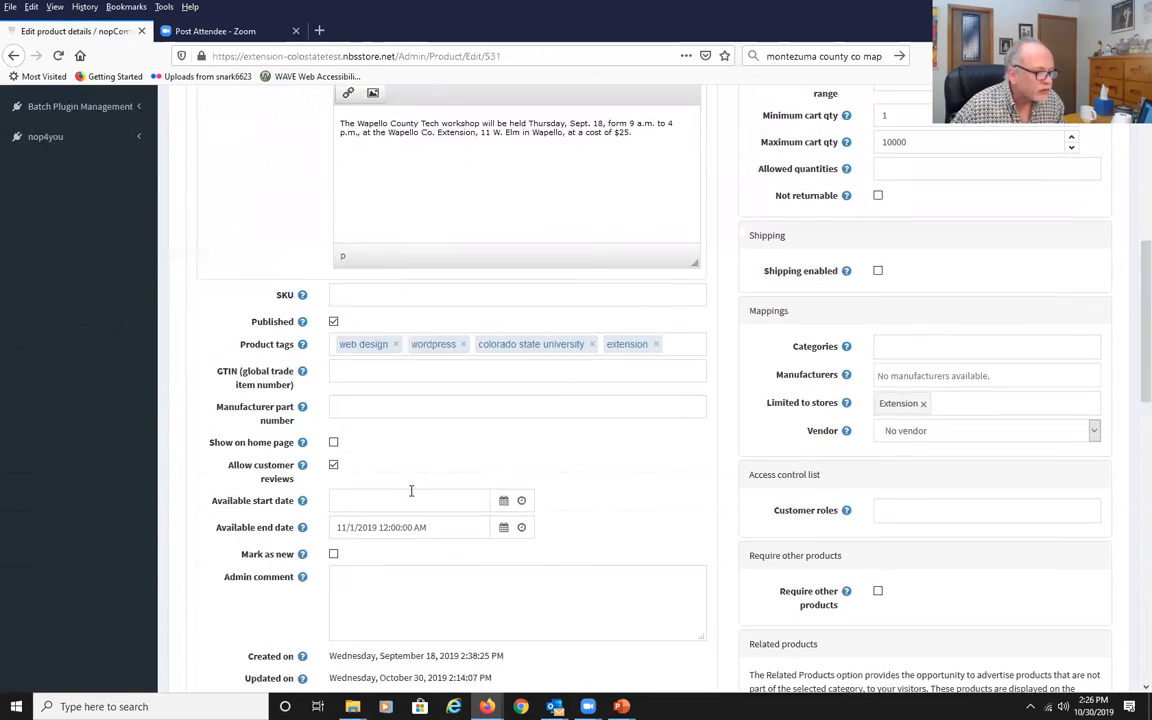
pyautogui.scroll(-8, 410, 497)
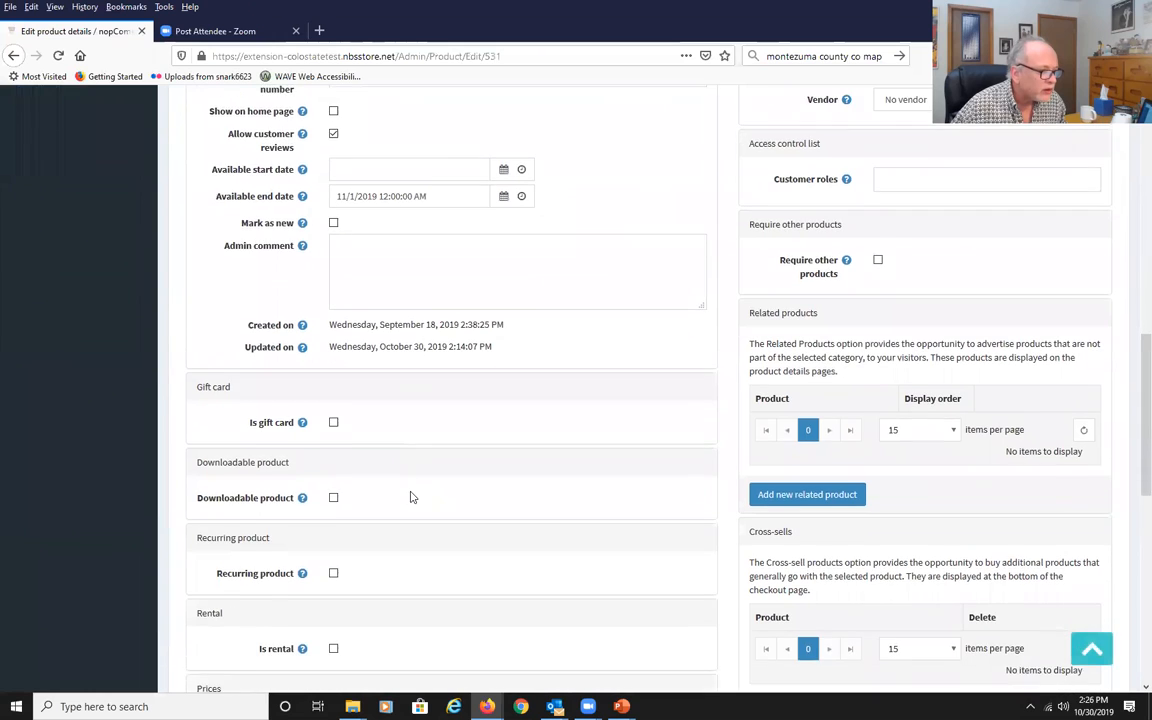
pyautogui.scroll(-5, 410, 497)
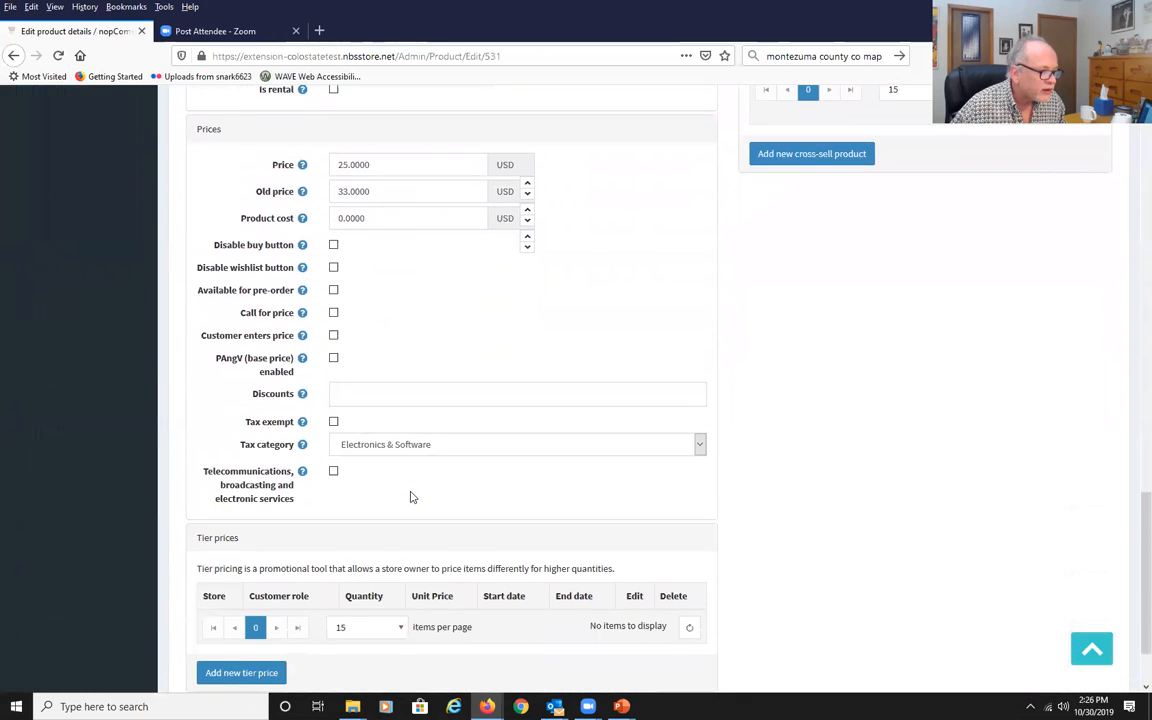
pyautogui.scroll(4, 410, 497)
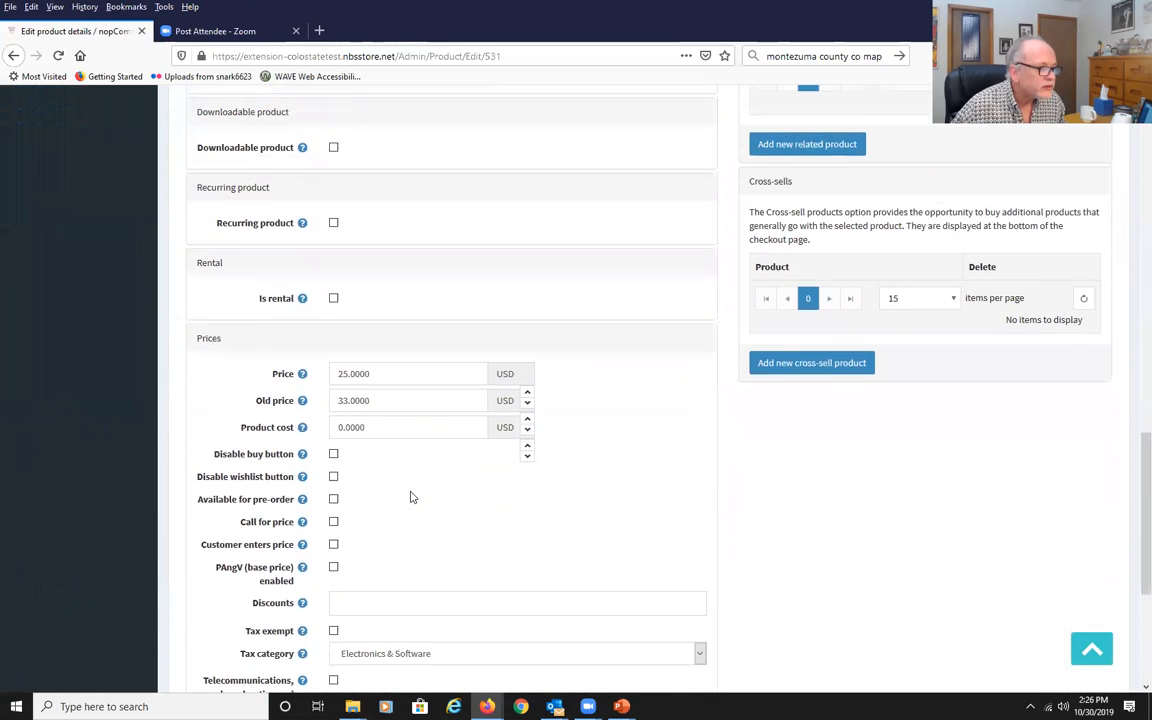
pyautogui.scroll(-3, 410, 497)
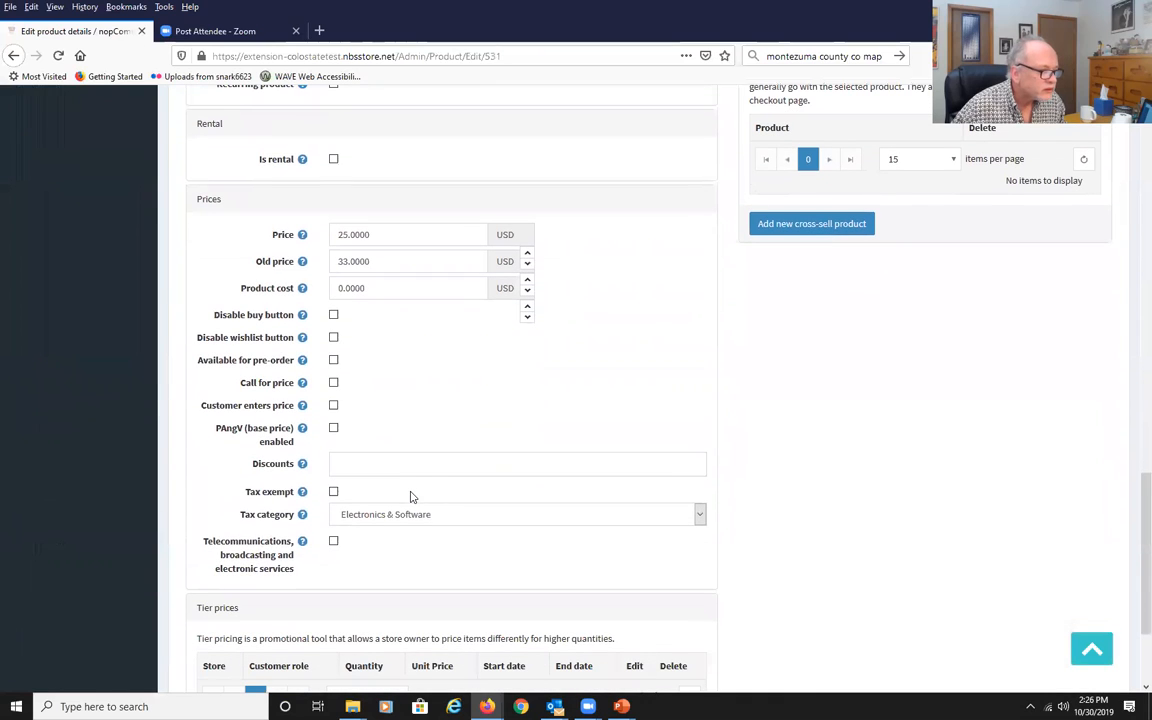
pyautogui.click(389, 472)
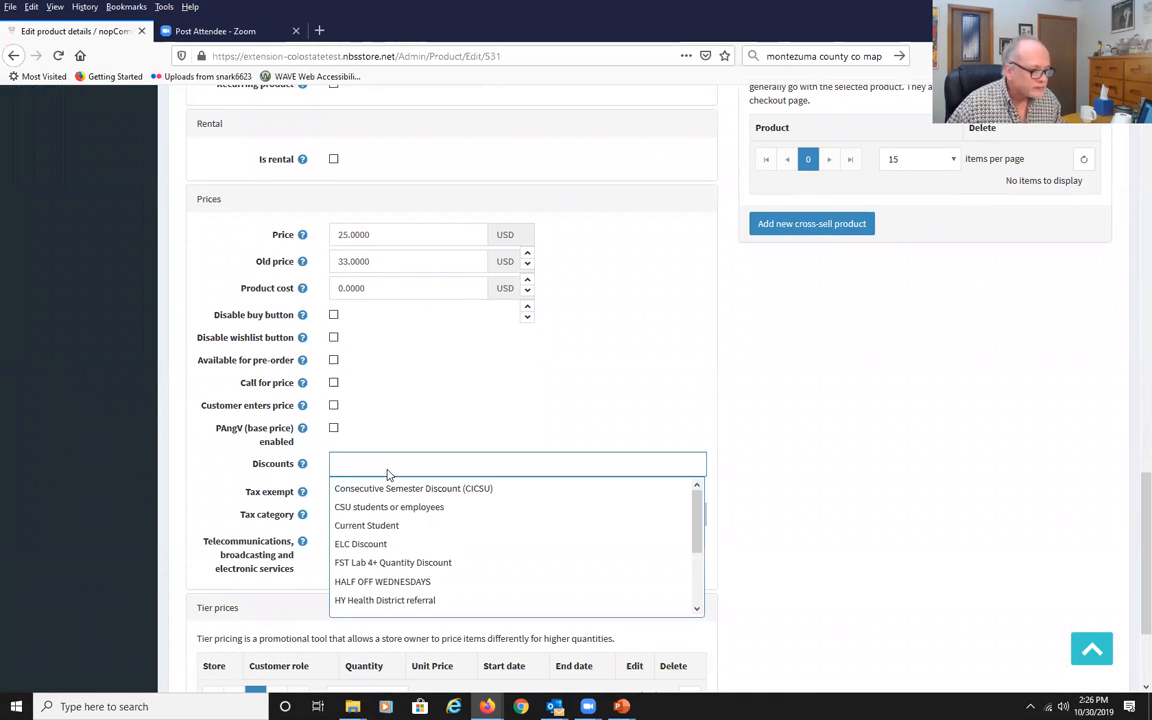
pyautogui.write('W')
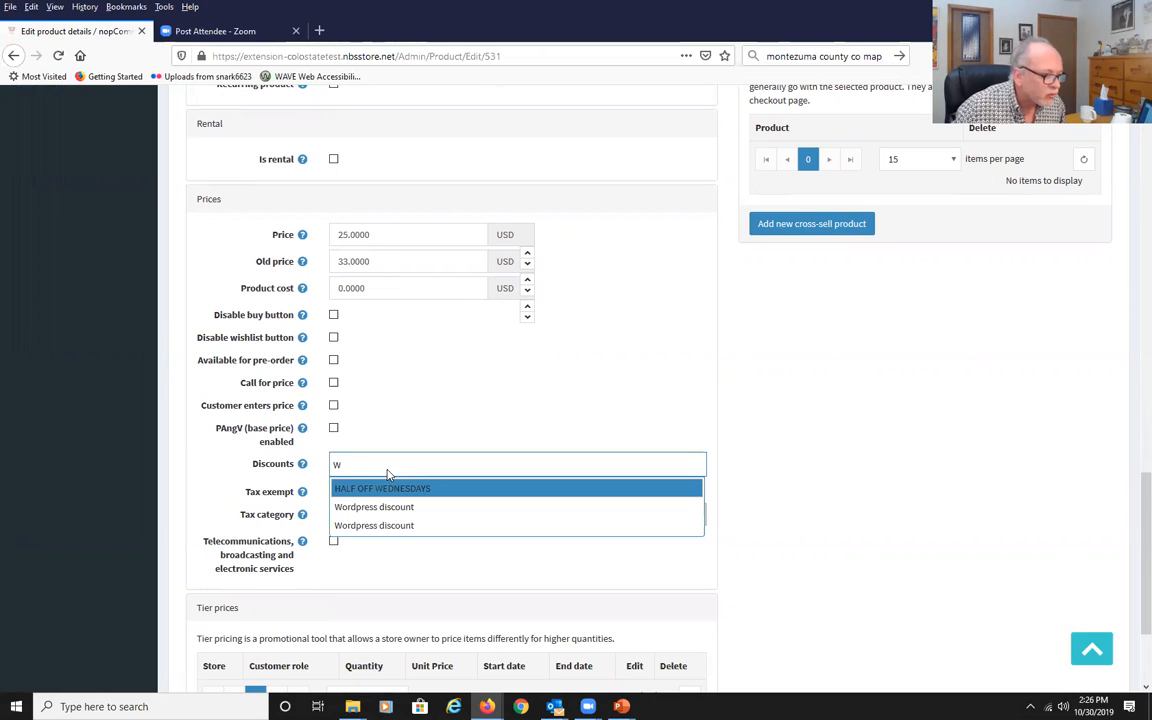
pyautogui.click(395, 527)
pyautogui.click(838, 518)
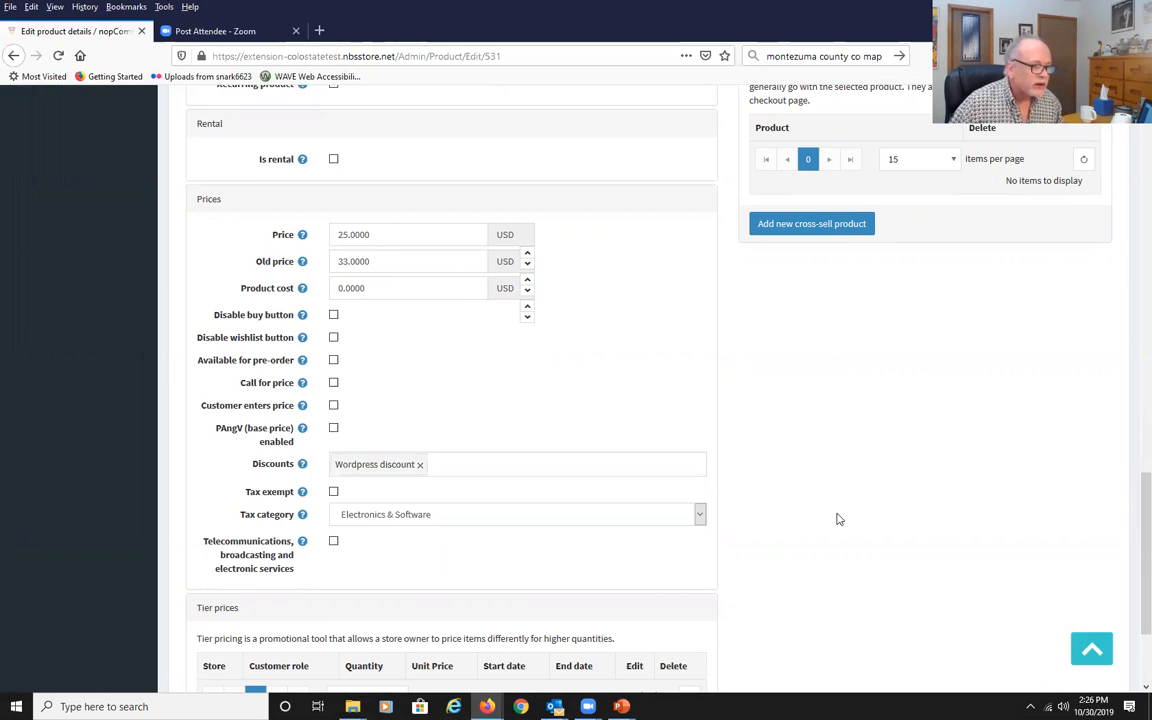
pyautogui.scroll(20, 838, 518)
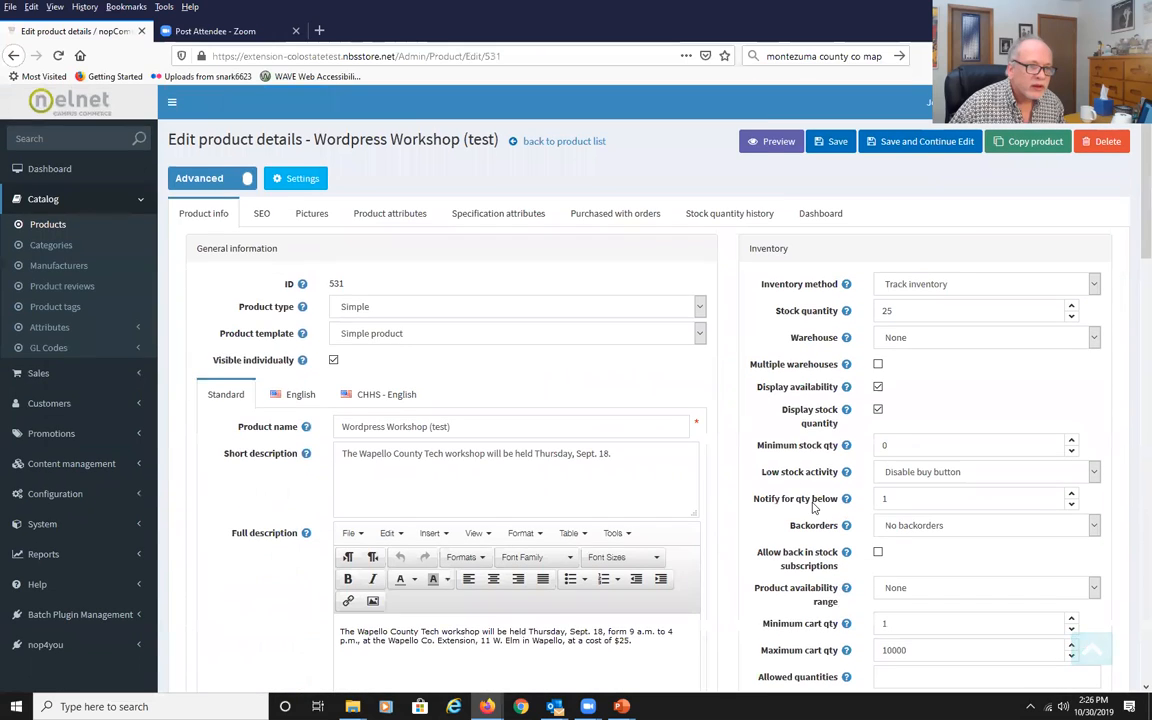
pyautogui.click(834, 142)
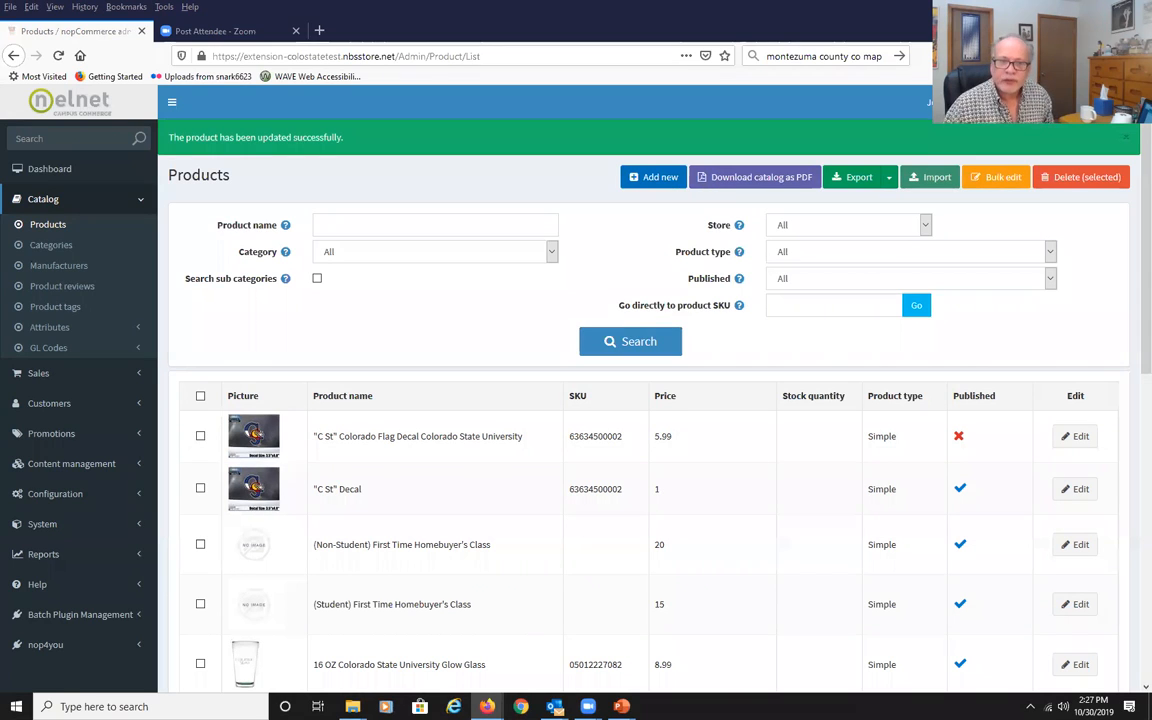
pyautogui.hotkey('alt', 'Tab')
pyautogui.click(505, 370)
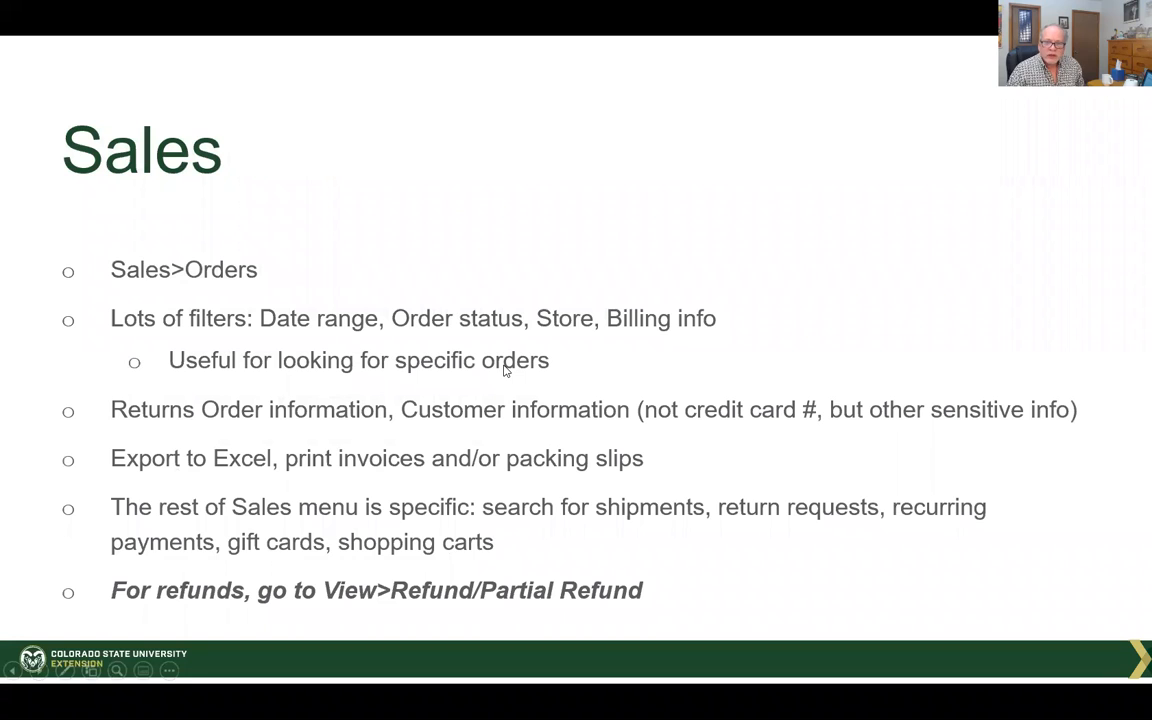
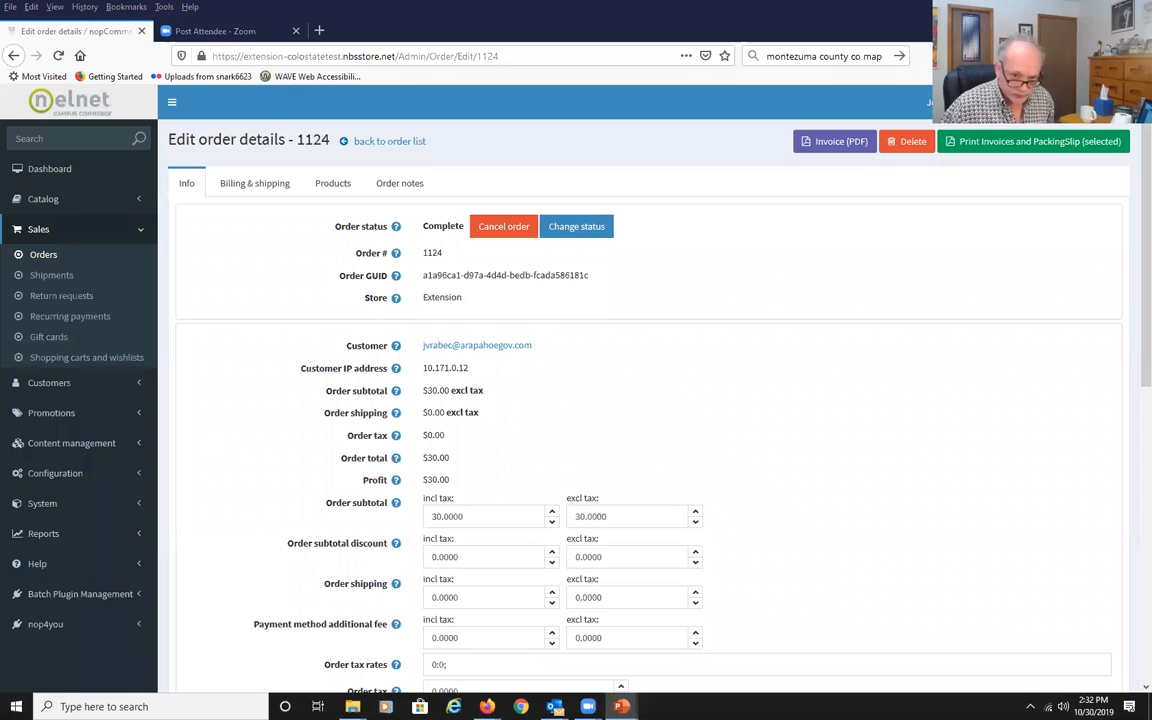
# Export the EOD Order Detail Report for 10/1/2019 to 10/30/2019 and open it in Excel.
pyautogui.click(77, 531)
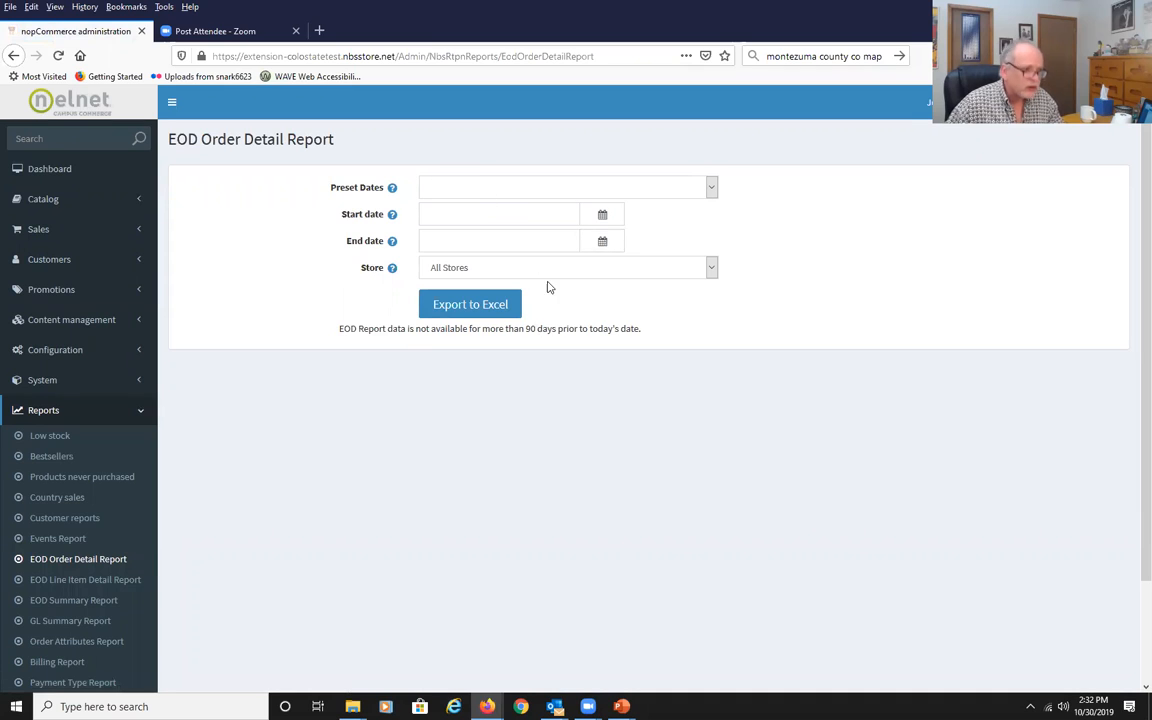
pyautogui.click(604, 216)
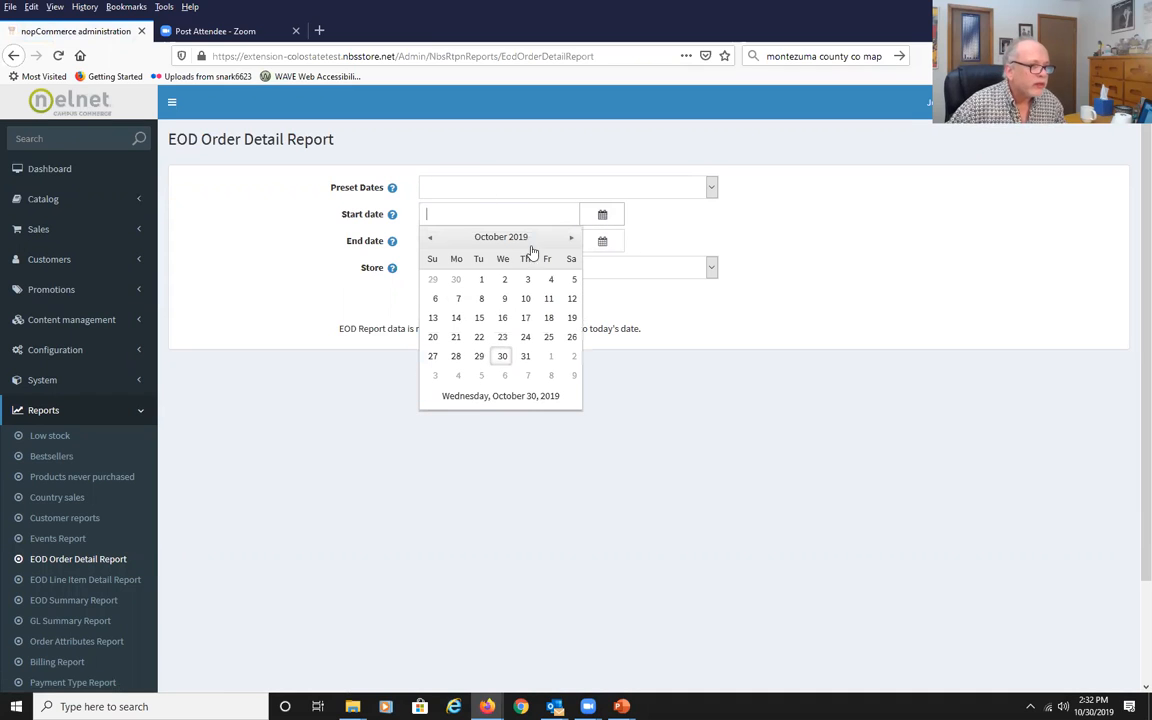
pyautogui.click(481, 278)
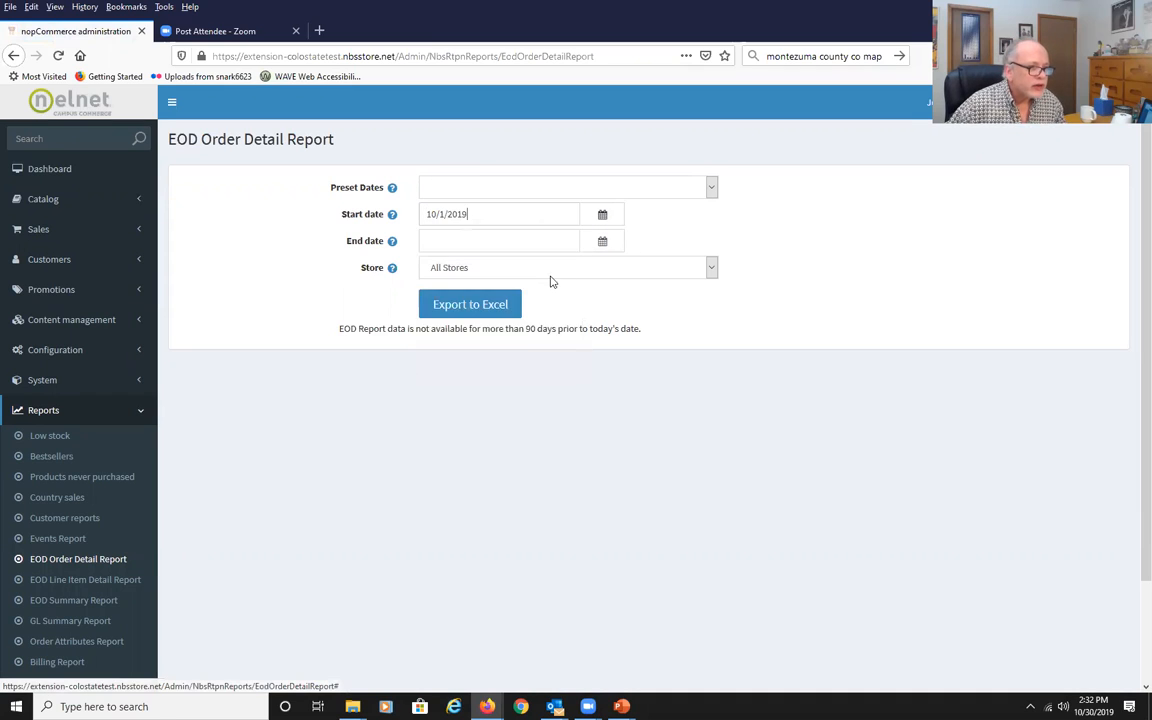
pyautogui.click(605, 243)
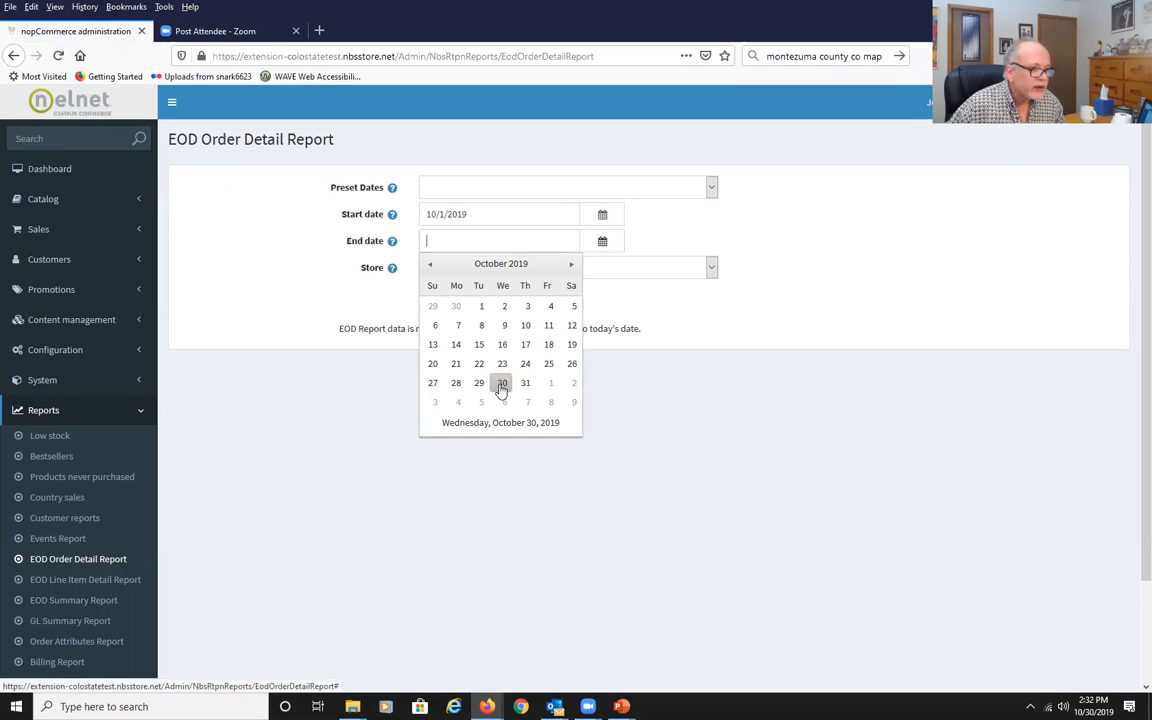
pyautogui.click(502, 383)
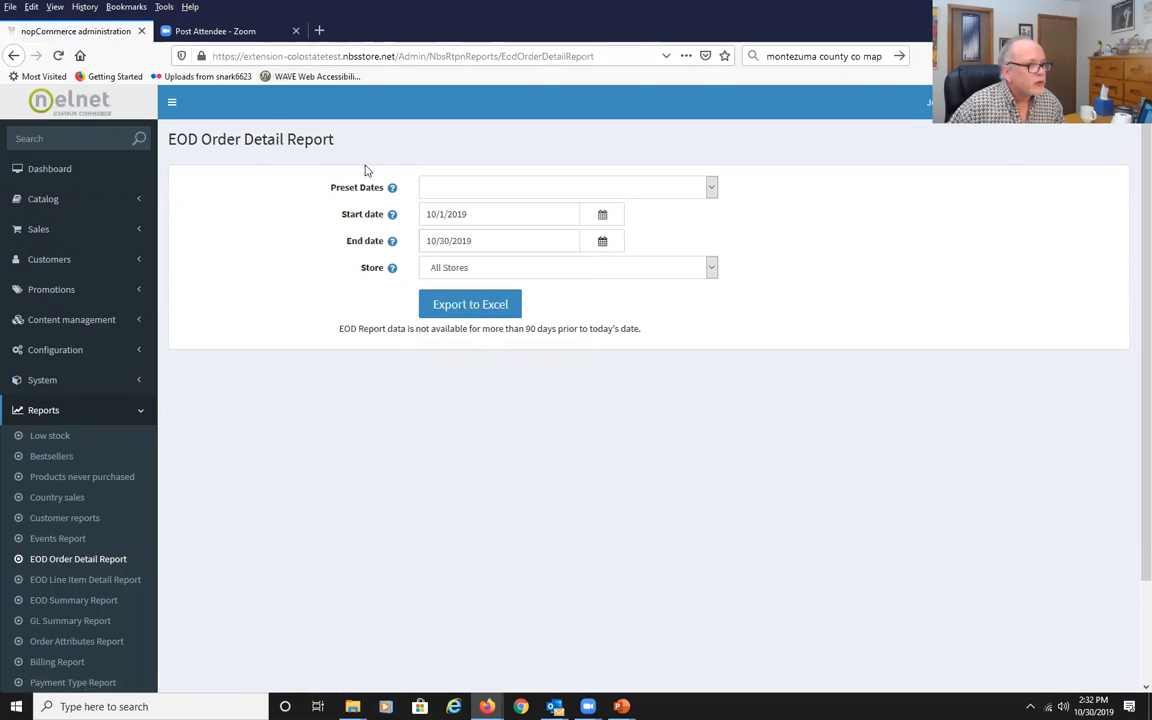
pyautogui.click(469, 310)
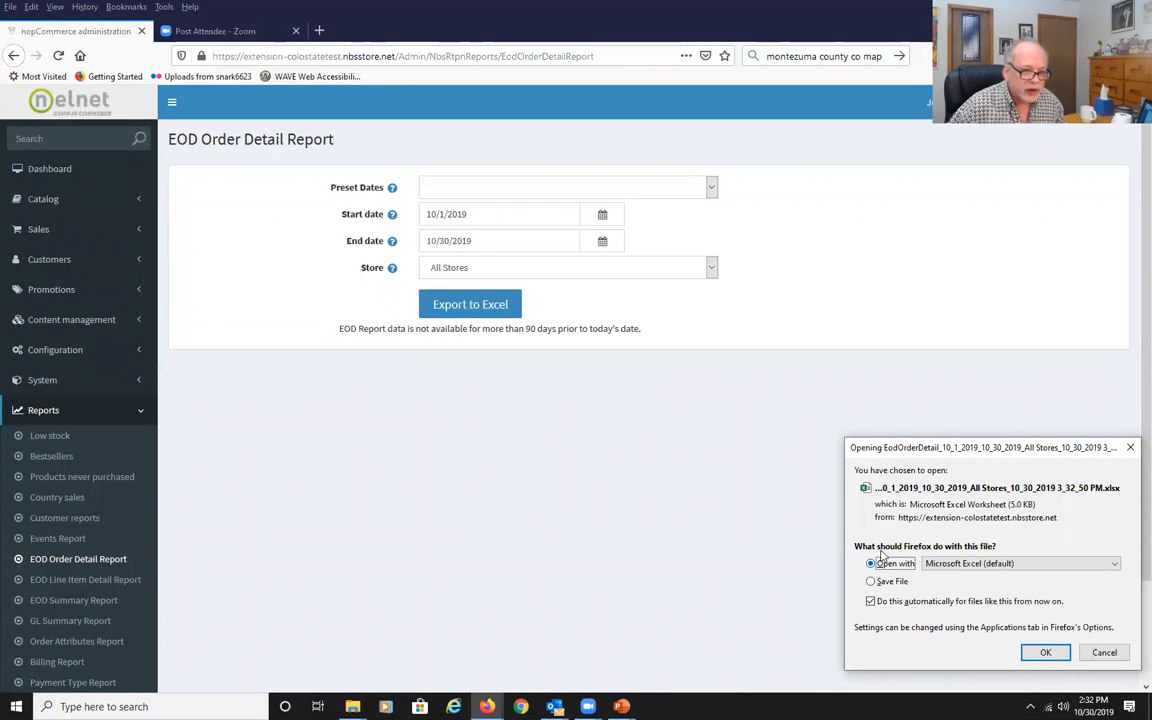
pyautogui.click(1039, 652)
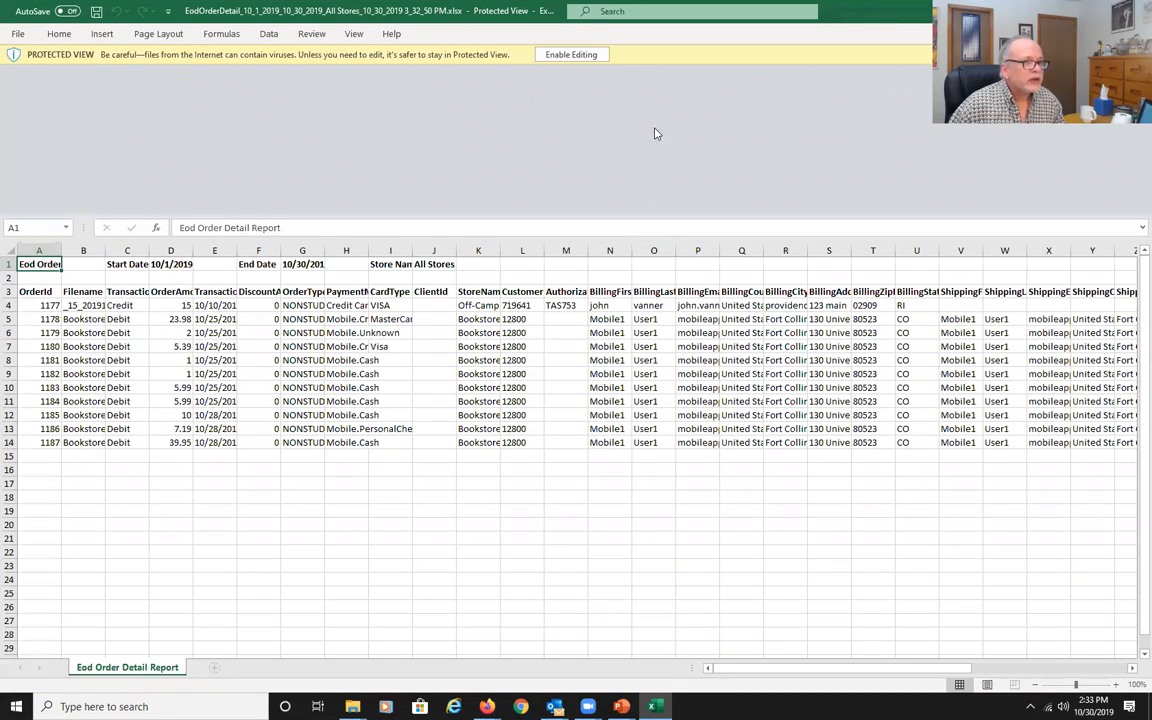
# Enable editing in the exported order workbook and autofit all column widths.
pyautogui.click(597, 54)
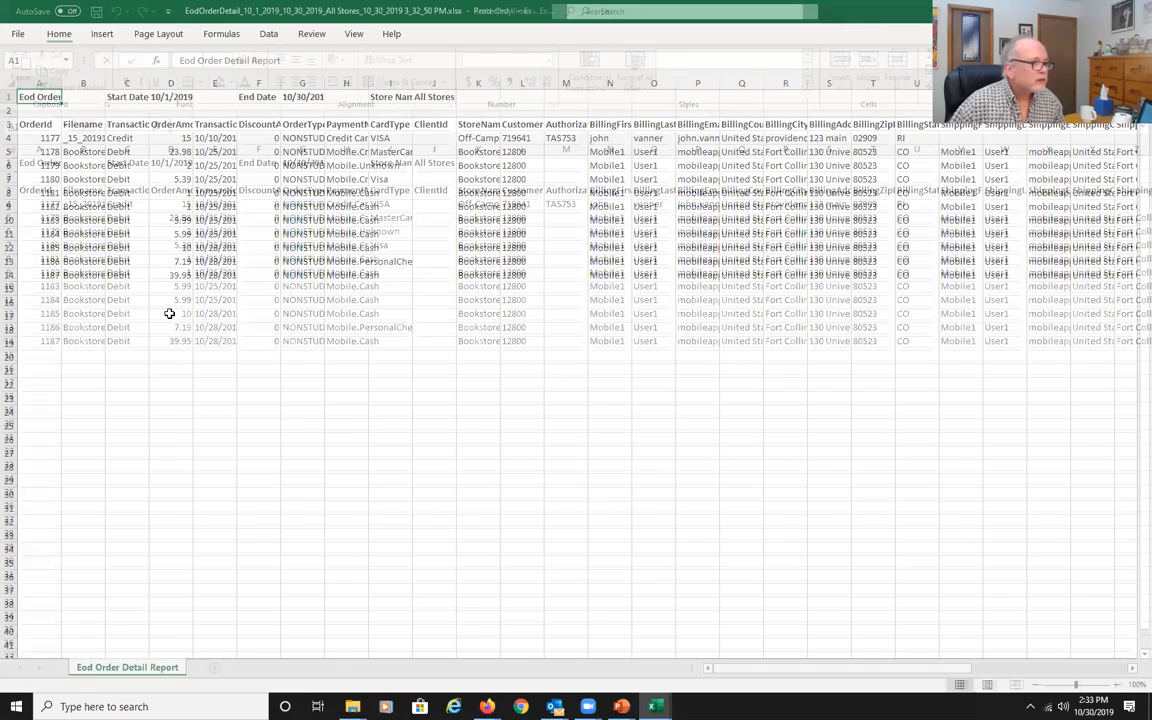
pyautogui.click(159, 532)
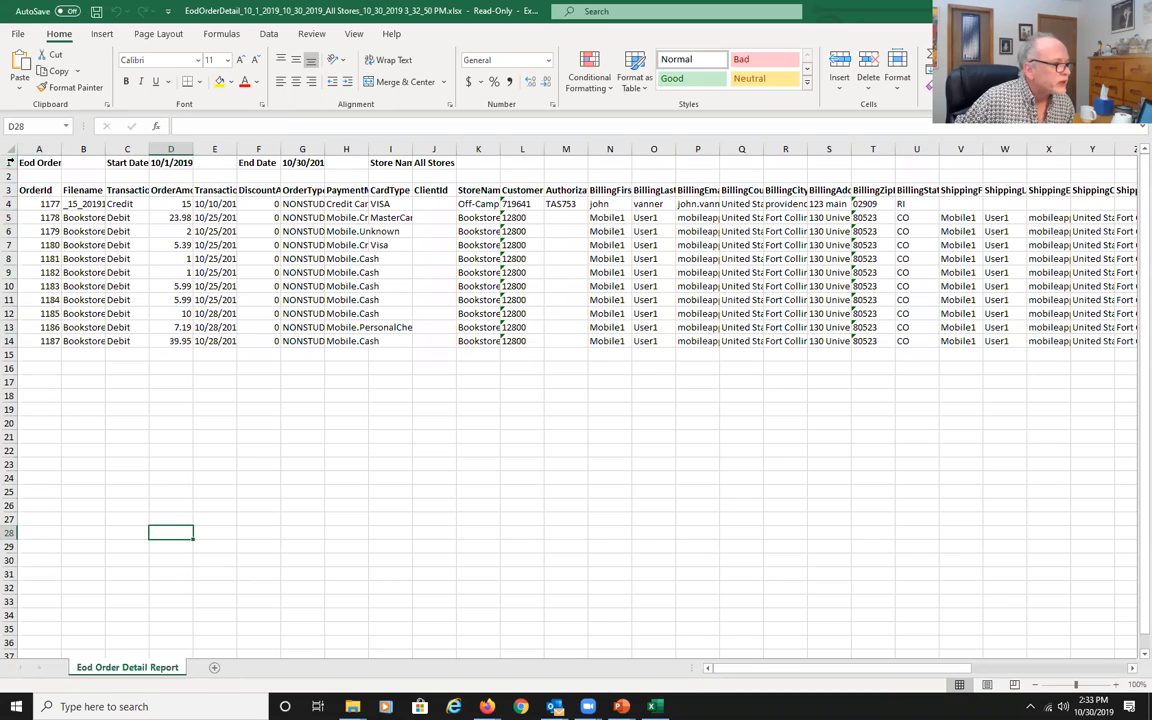
pyautogui.click(7, 149)
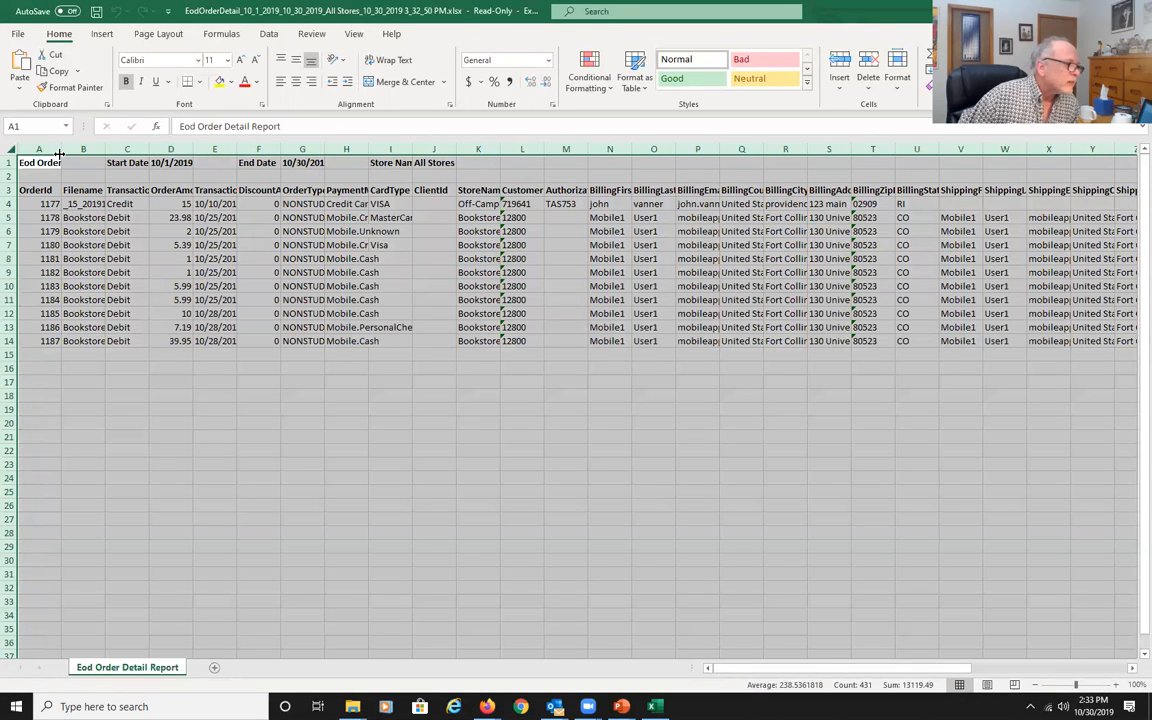
pyautogui.doubleClick(62, 148)
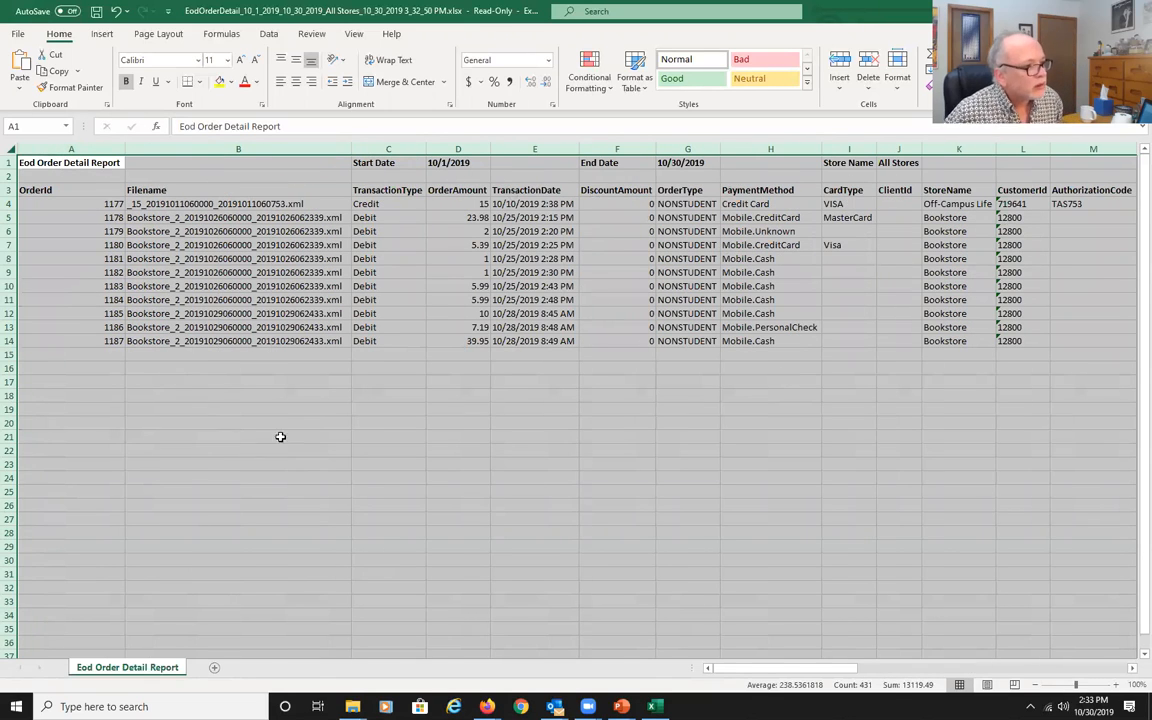
# Review the order report's columns across the sheet and close the workbook without saving.
pyautogui.click(393, 244)
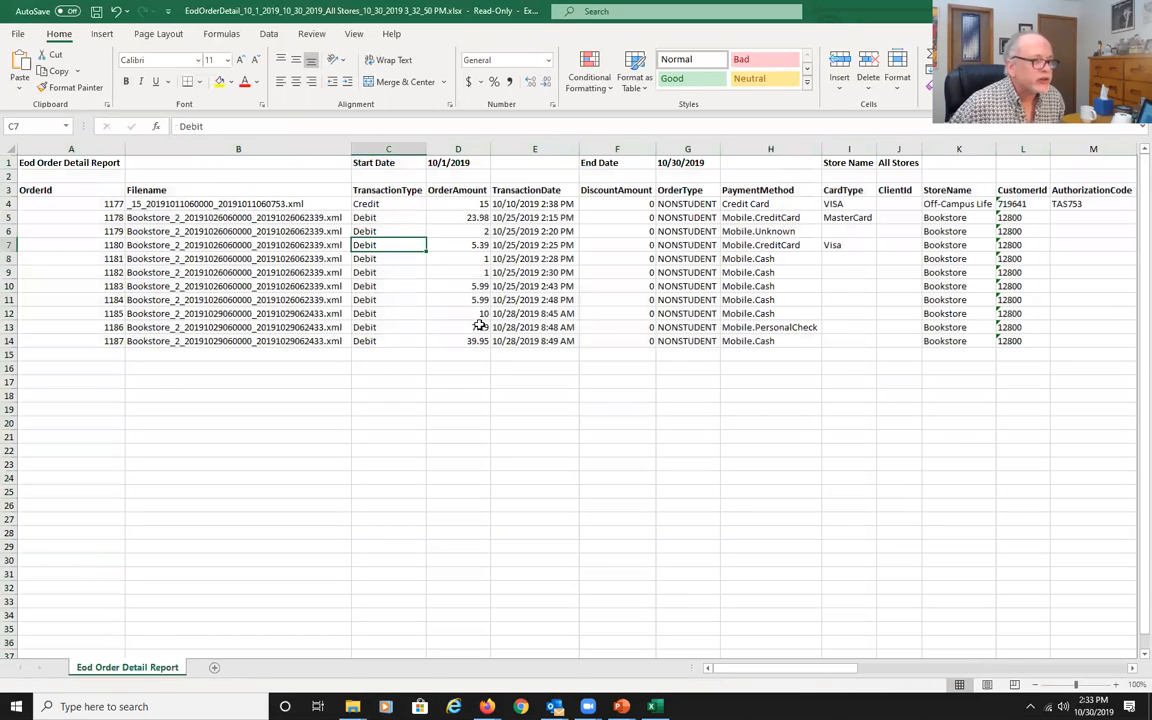
pyautogui.click(548, 218)
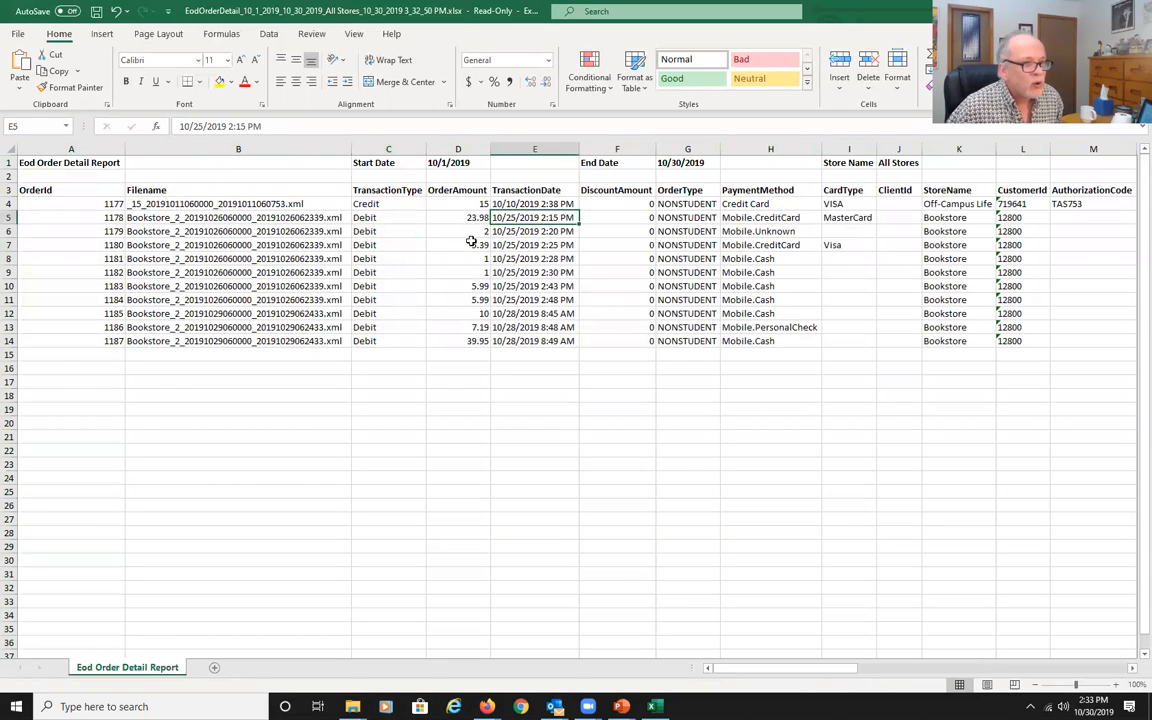
pyautogui.click(458, 244)
pyautogui.moveTo(836, 668); pyautogui.dragTo(995, 663)
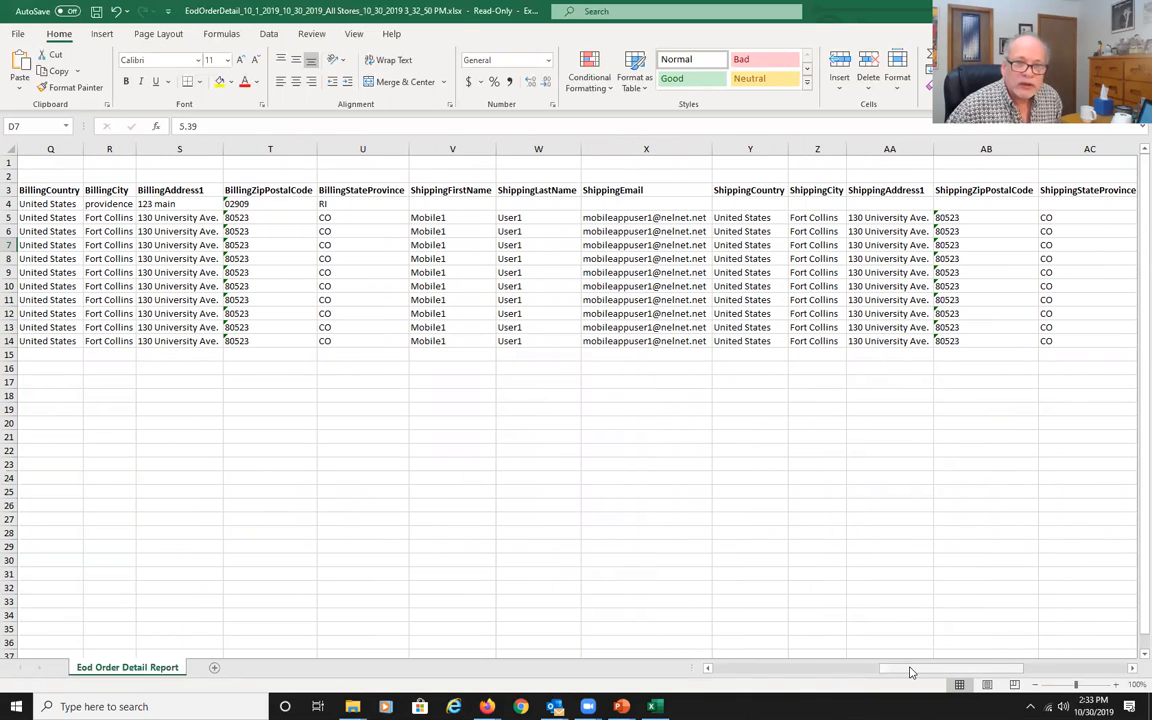
pyautogui.moveTo(910, 676); pyautogui.dragTo(1031, 658)
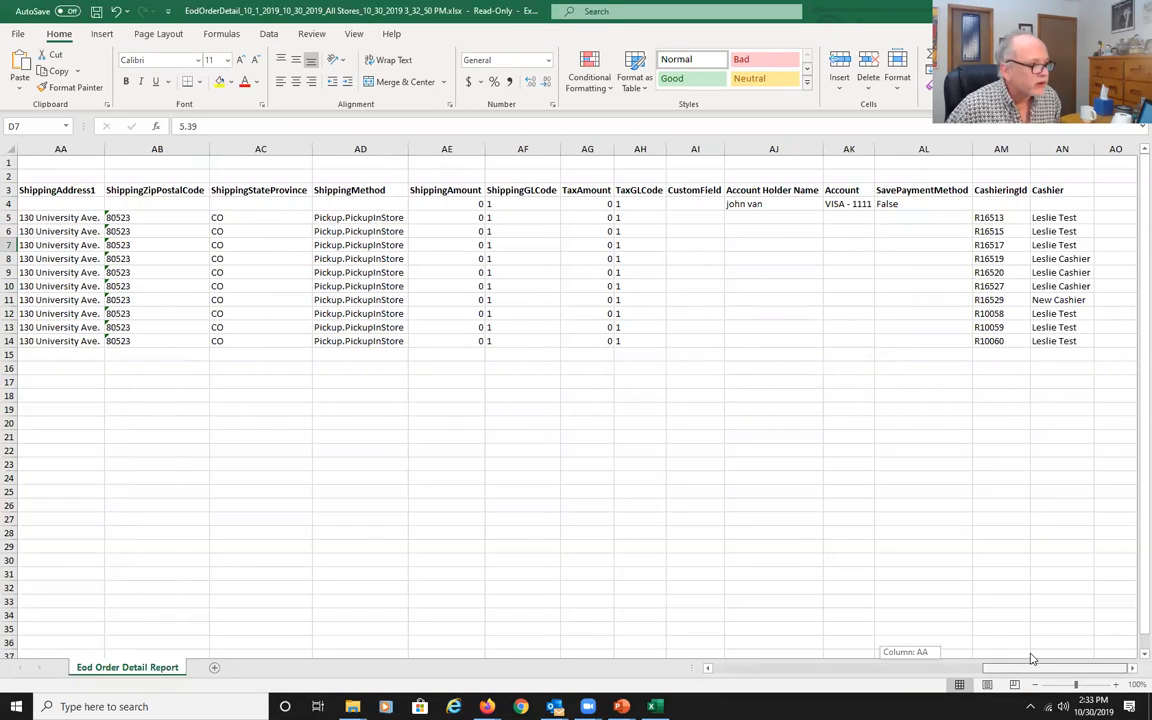
pyautogui.moveTo(1031, 658); pyautogui.dragTo(740, 635)
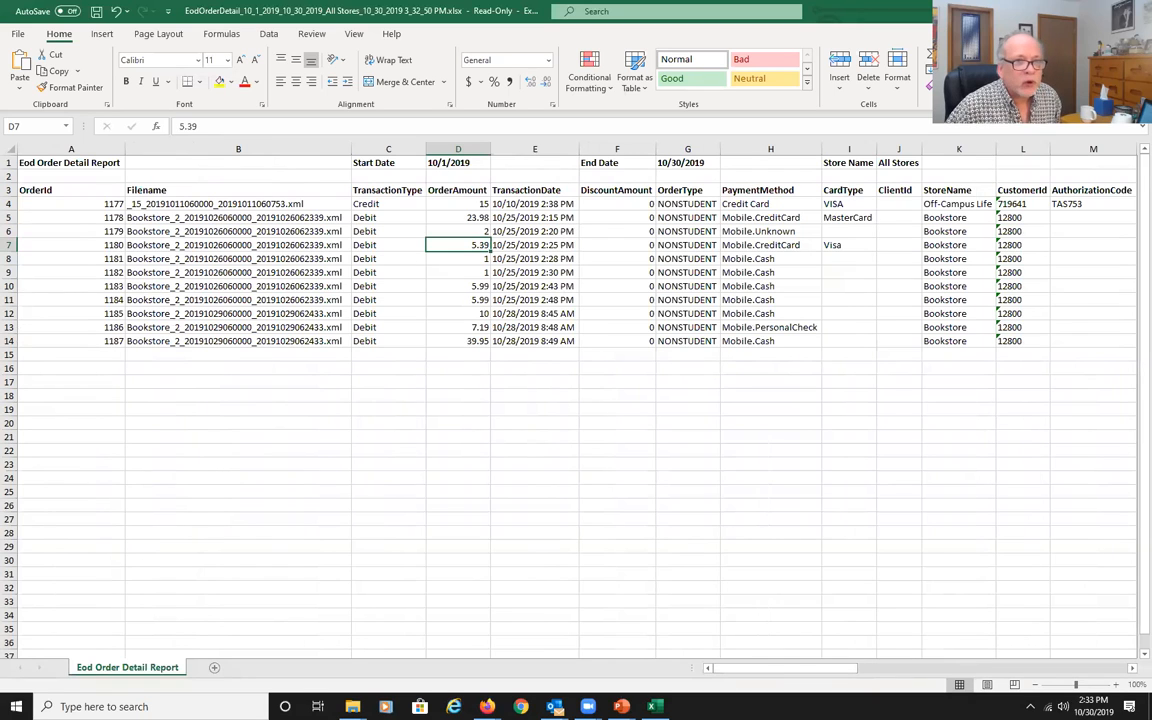
pyautogui.hotkey('ctrl', 'w')
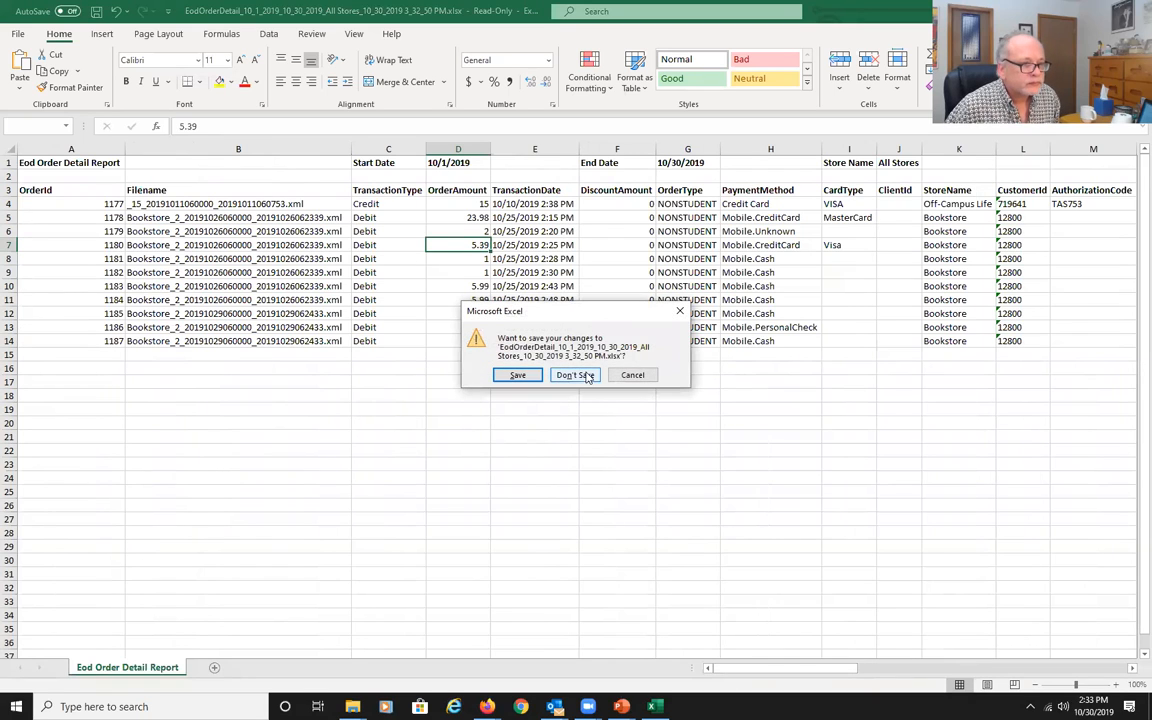
pyautogui.click(576, 372)
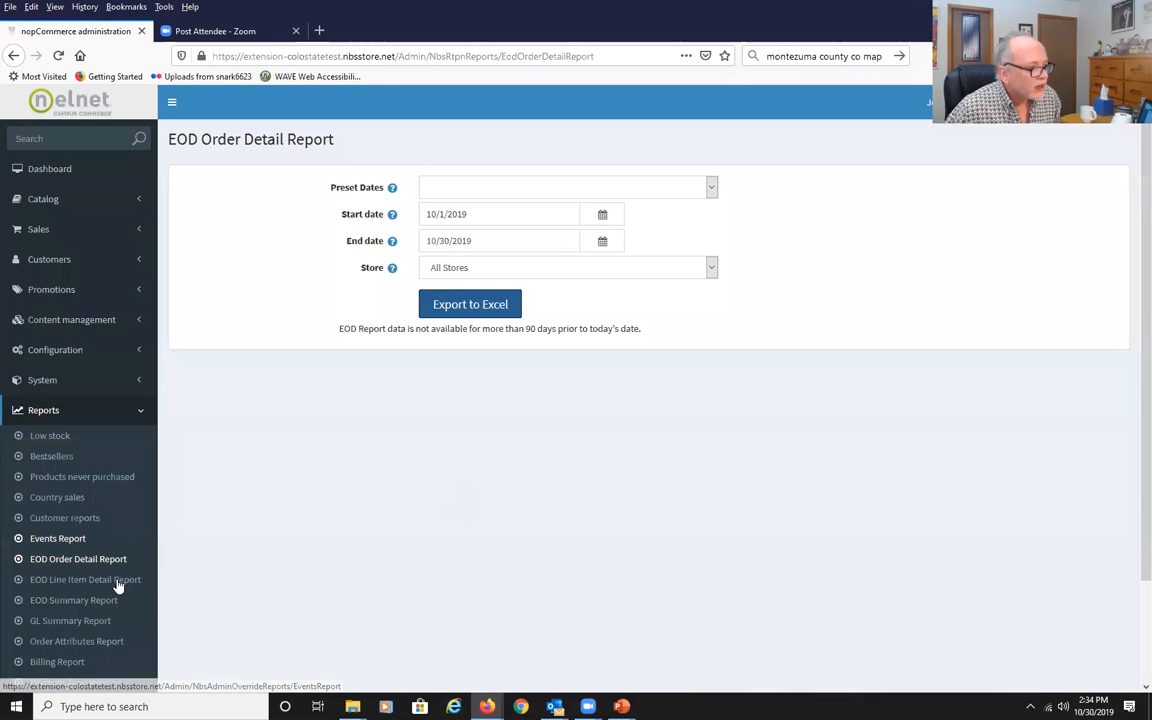
# Export the EOD Line Item Detail Report for 10/1/2019 to 10/30/2019 and open it in Excel.
pyautogui.click(85, 581)
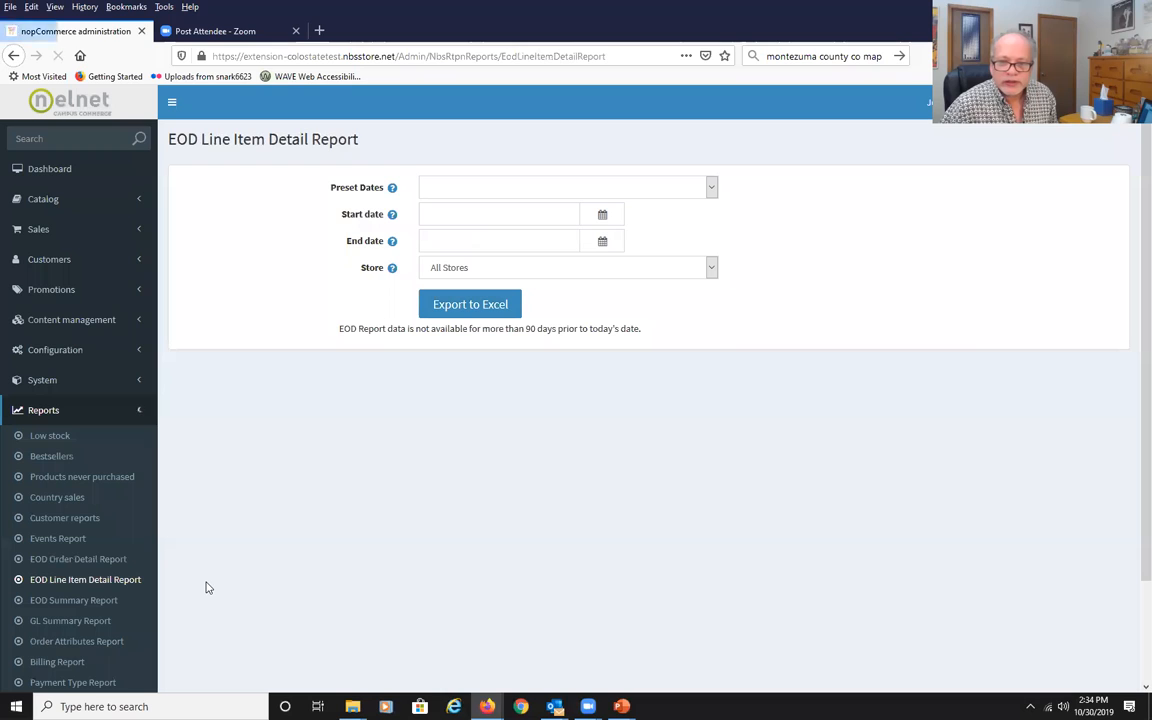
pyautogui.click(603, 216)
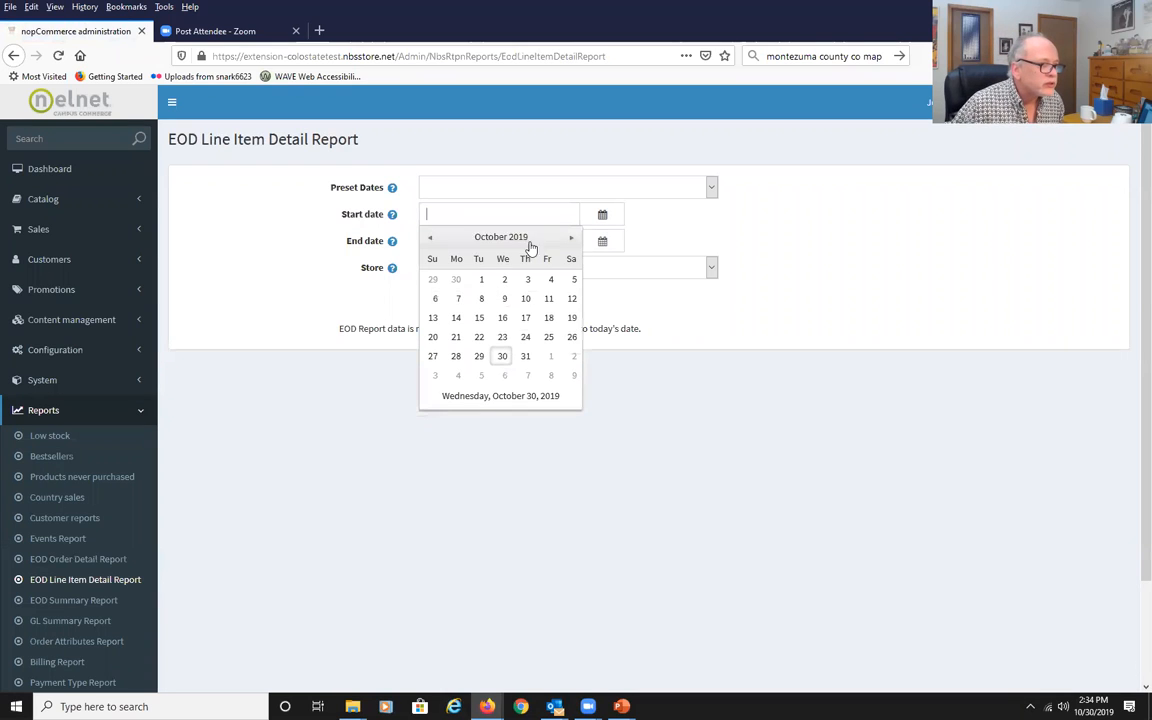
pyautogui.click(481, 280)
pyautogui.click(603, 243)
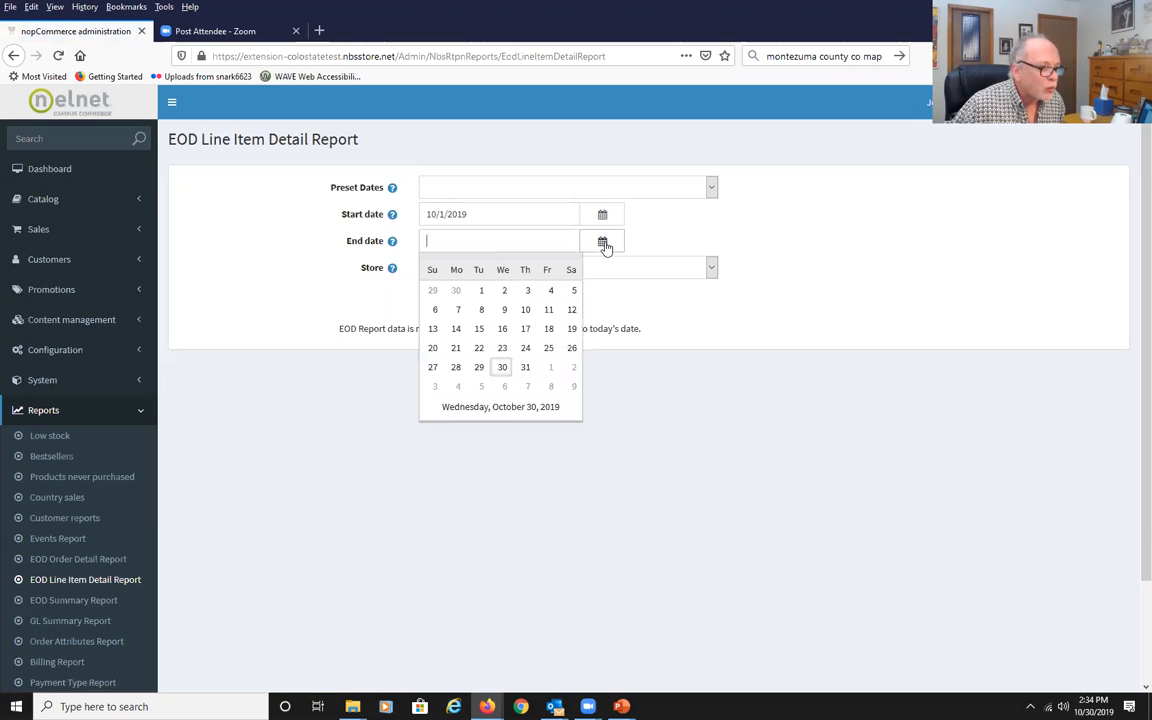
pyautogui.click(503, 381)
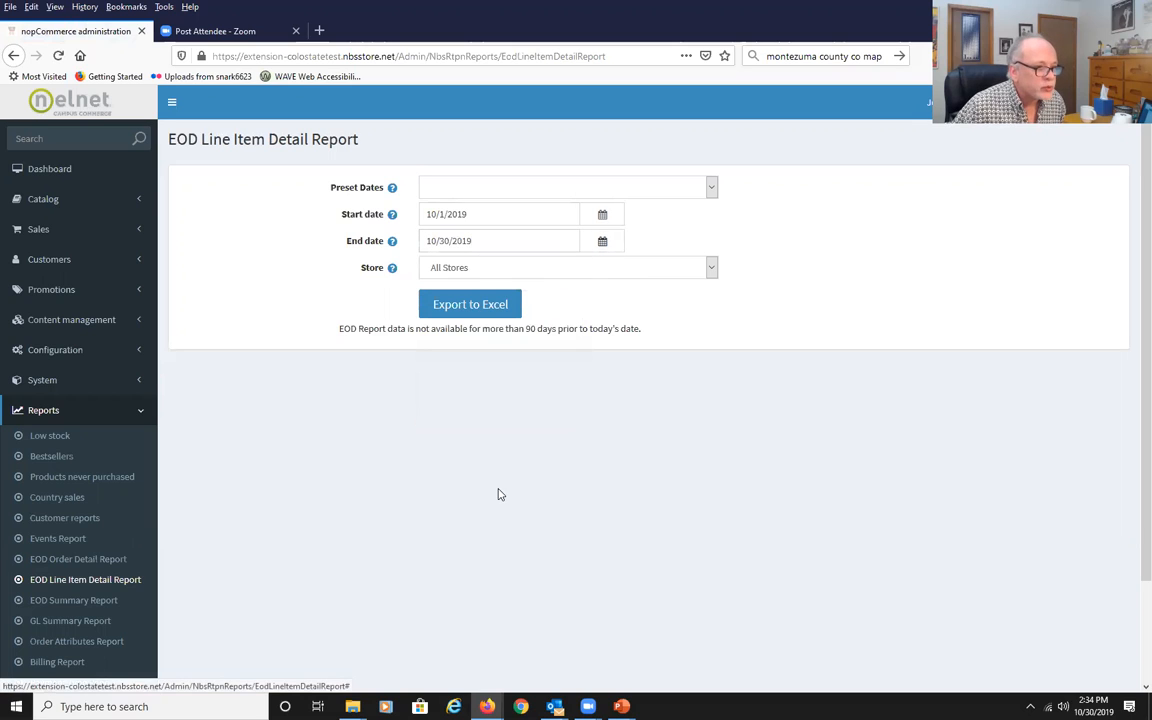
pyautogui.click(463, 313)
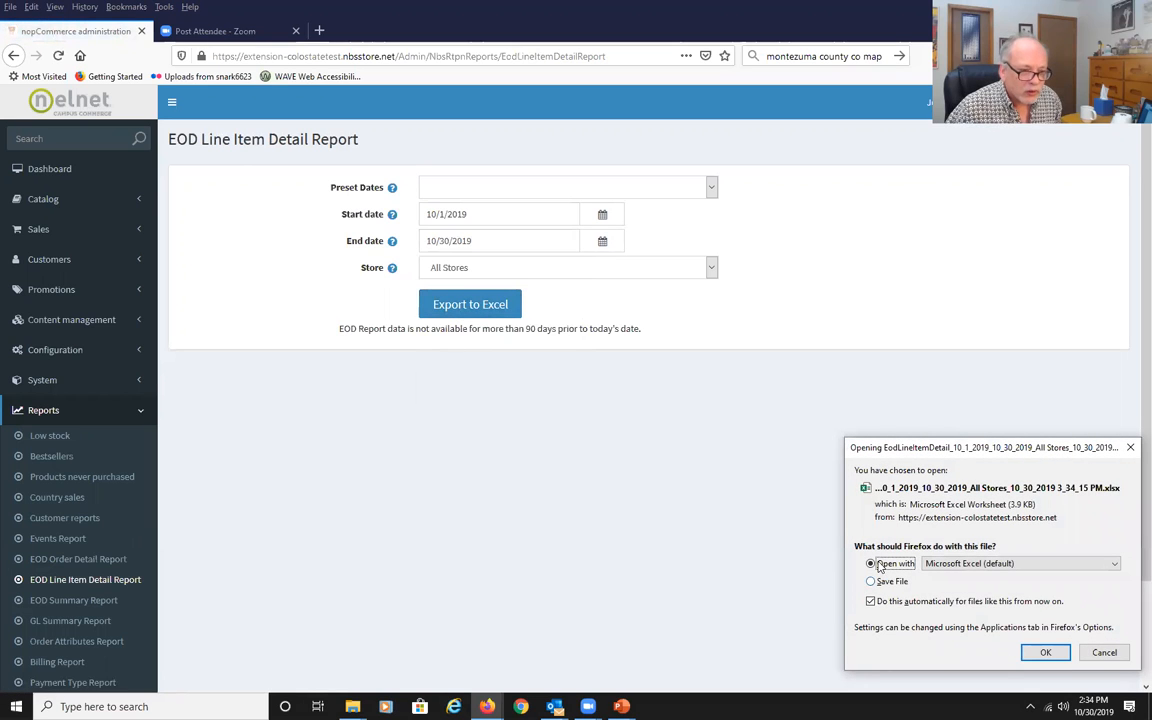
pyautogui.click(1048, 652)
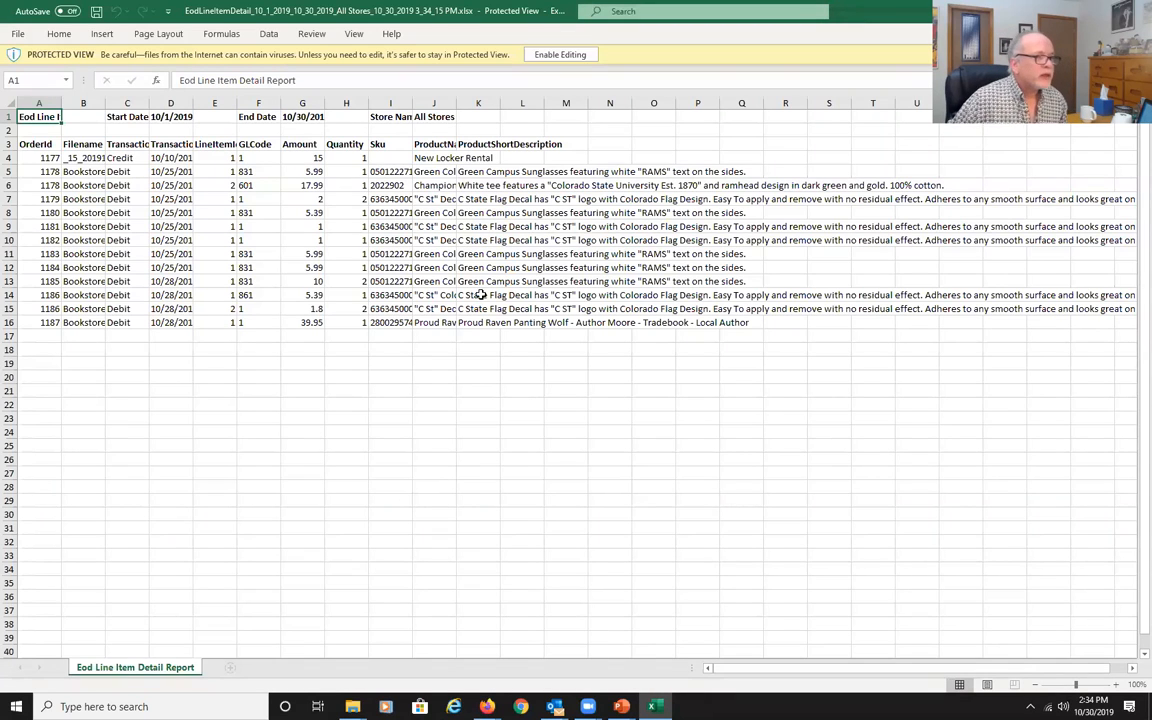
# Autofit all column widths in the line item report.
pyautogui.click(477, 200)
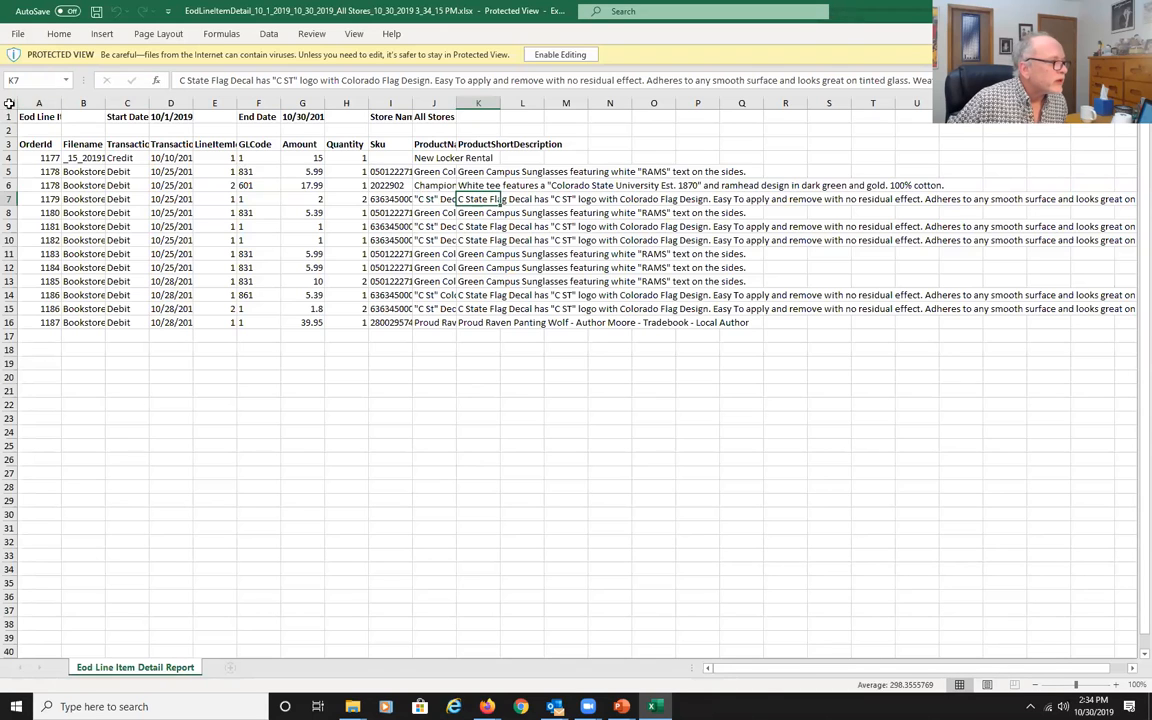
pyautogui.click(8, 103)
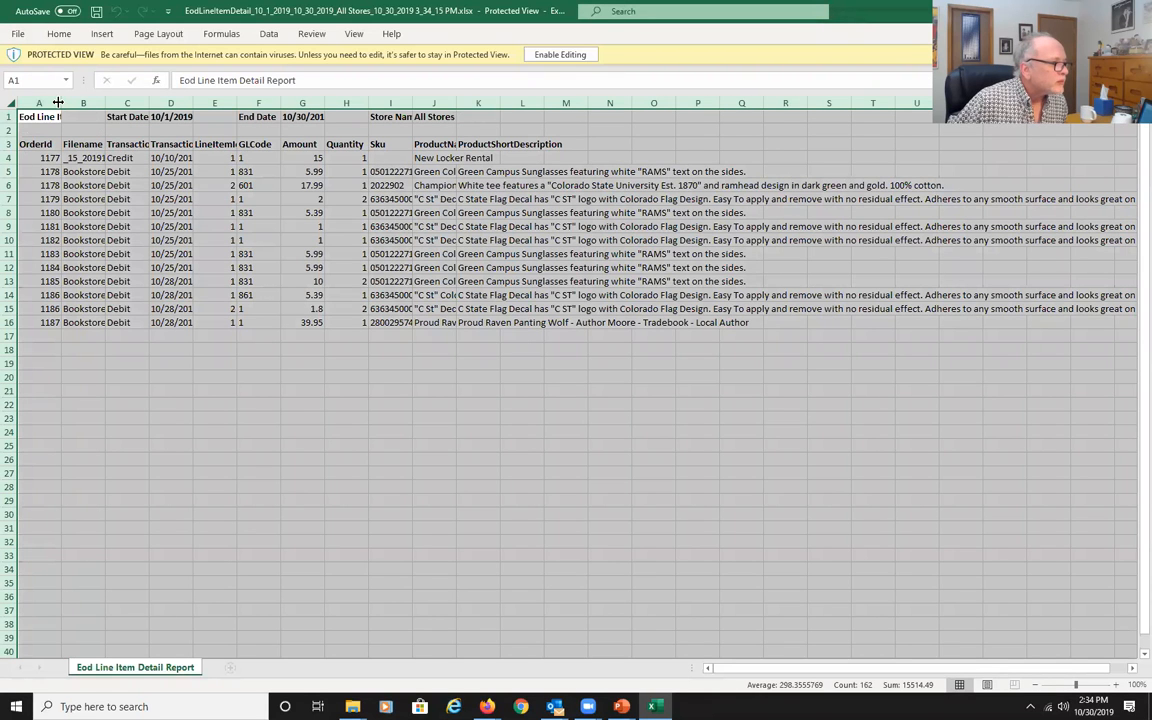
pyautogui.doubleClick(58, 102)
pyautogui.click(232, 440)
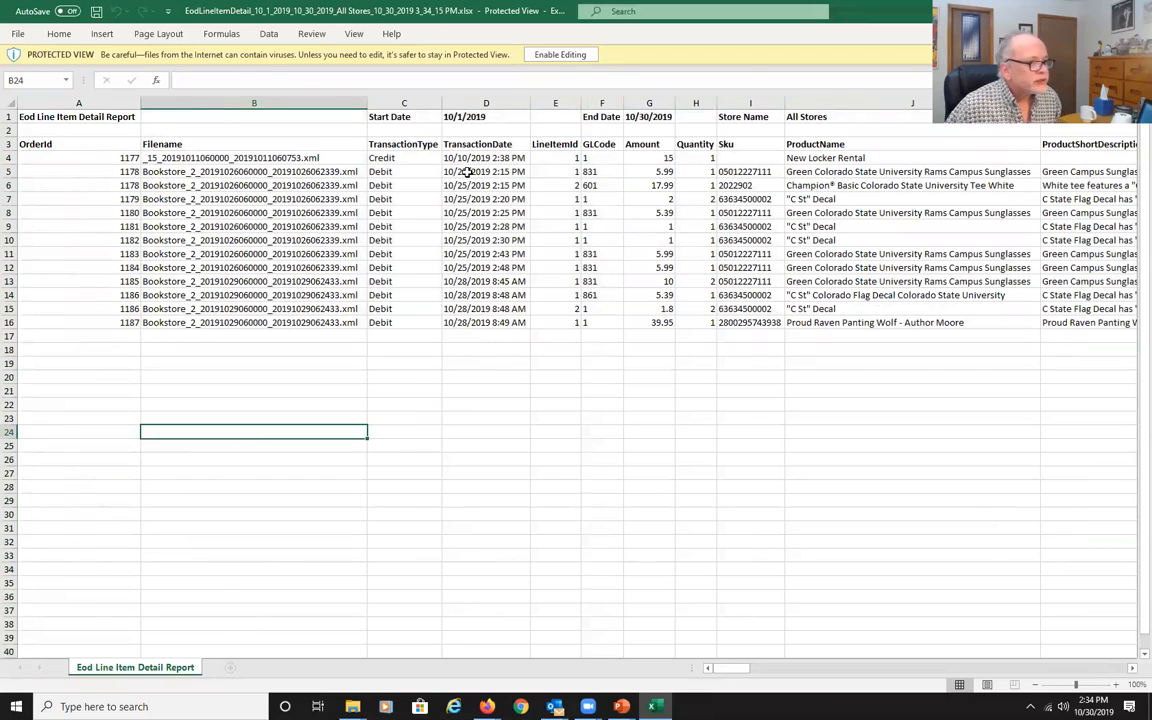
# Review the line item report's GL codes, amounts, quantities and product details, then close Excel.
pyautogui.click(375, 186)
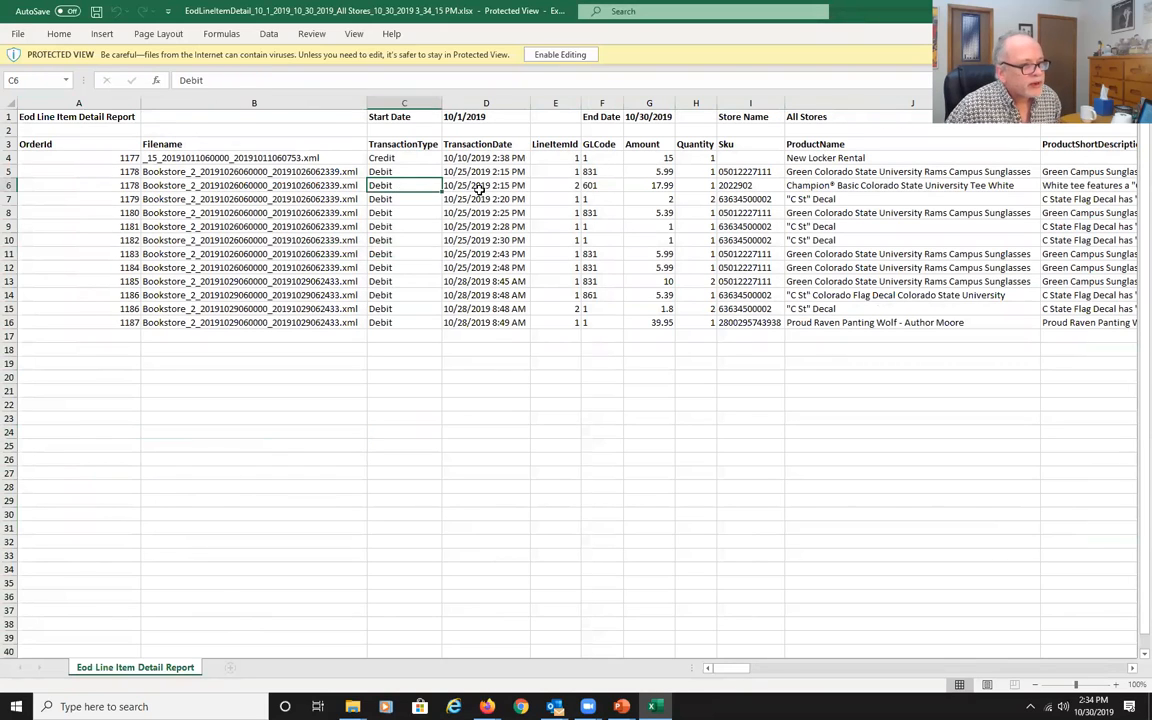
pyautogui.click(479, 190)
pyautogui.click(588, 214)
pyautogui.click(590, 157)
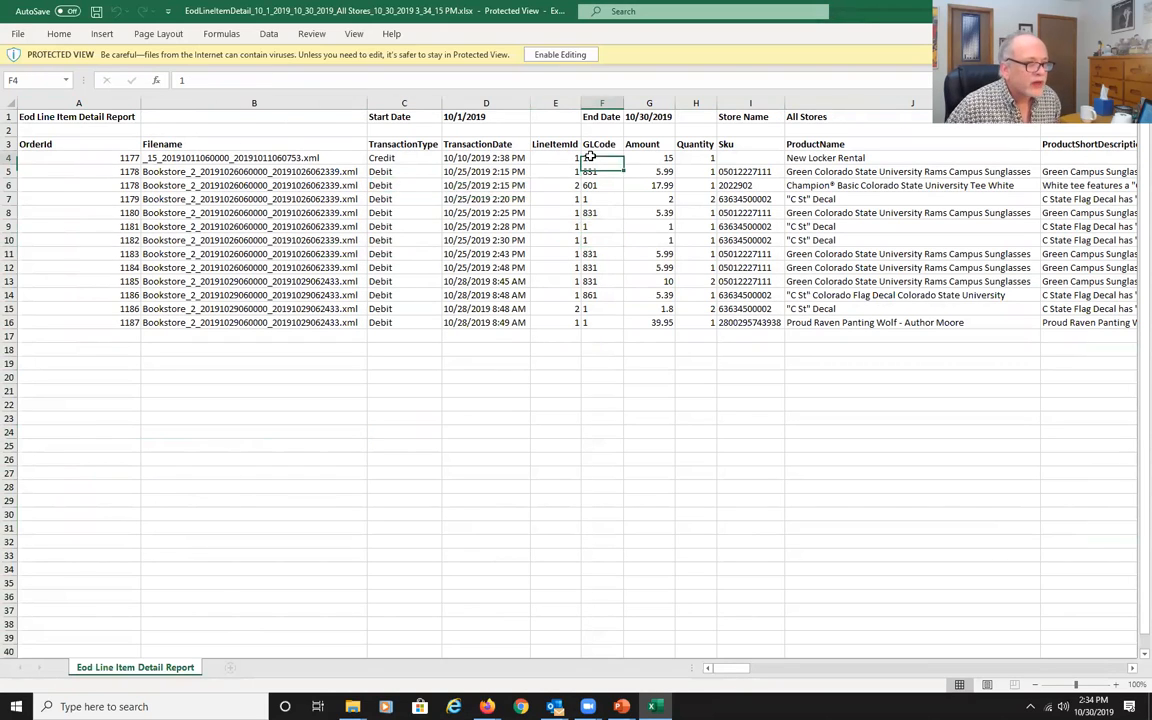
pyautogui.press('Down')
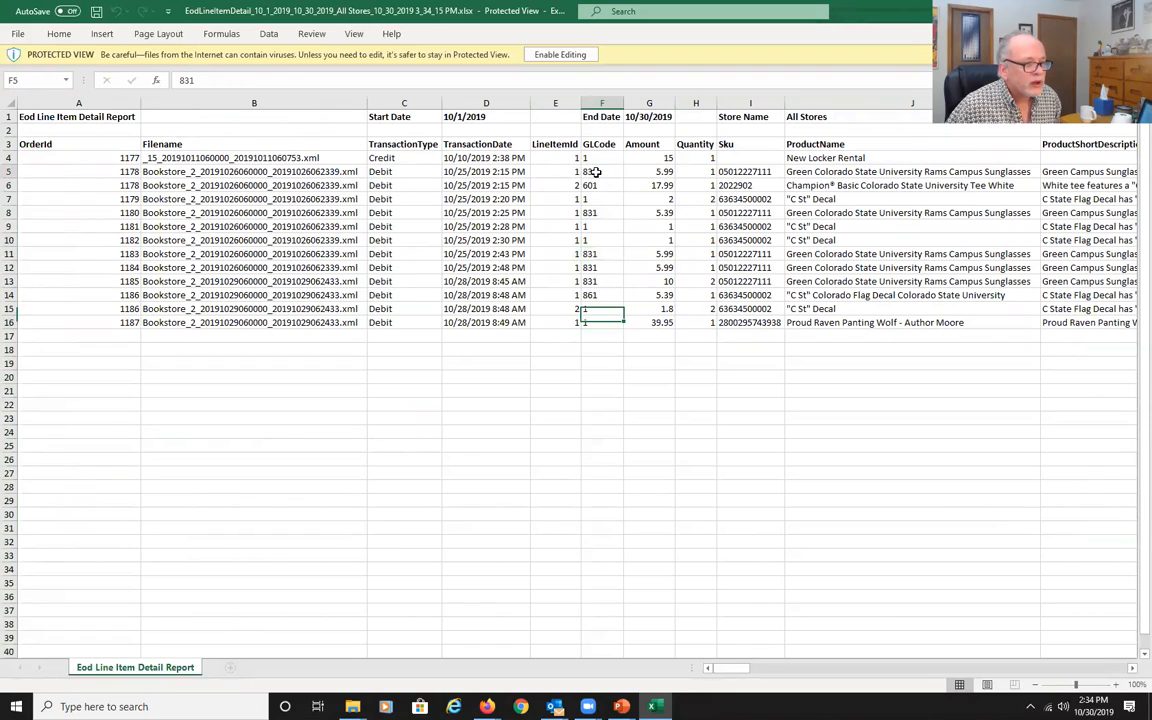
pyautogui.click(593, 284)
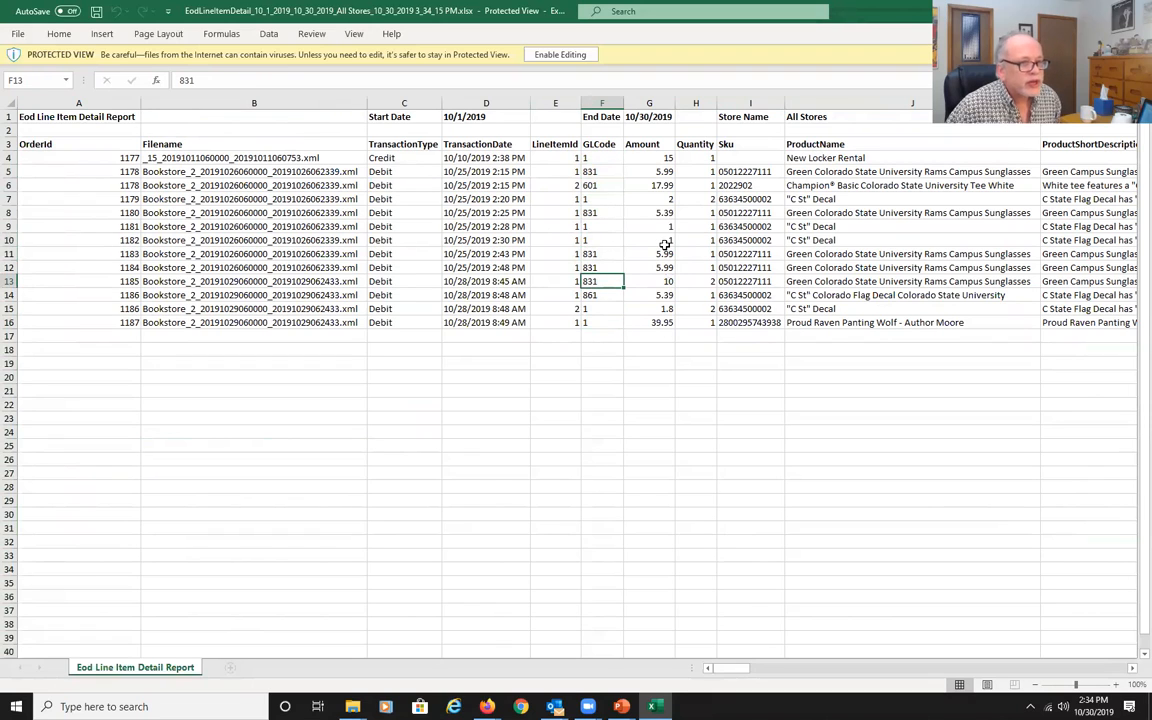
pyautogui.click(665, 244)
pyautogui.click(697, 240)
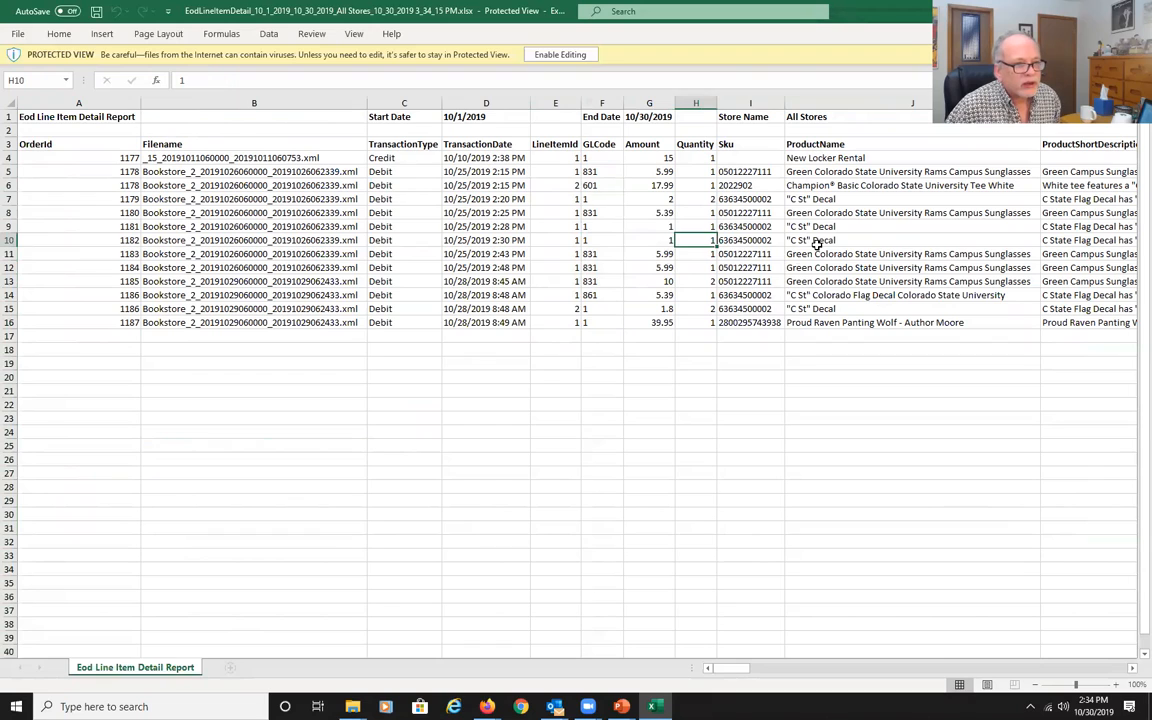
pyautogui.click(900, 226)
pyautogui.click(1040, 226)
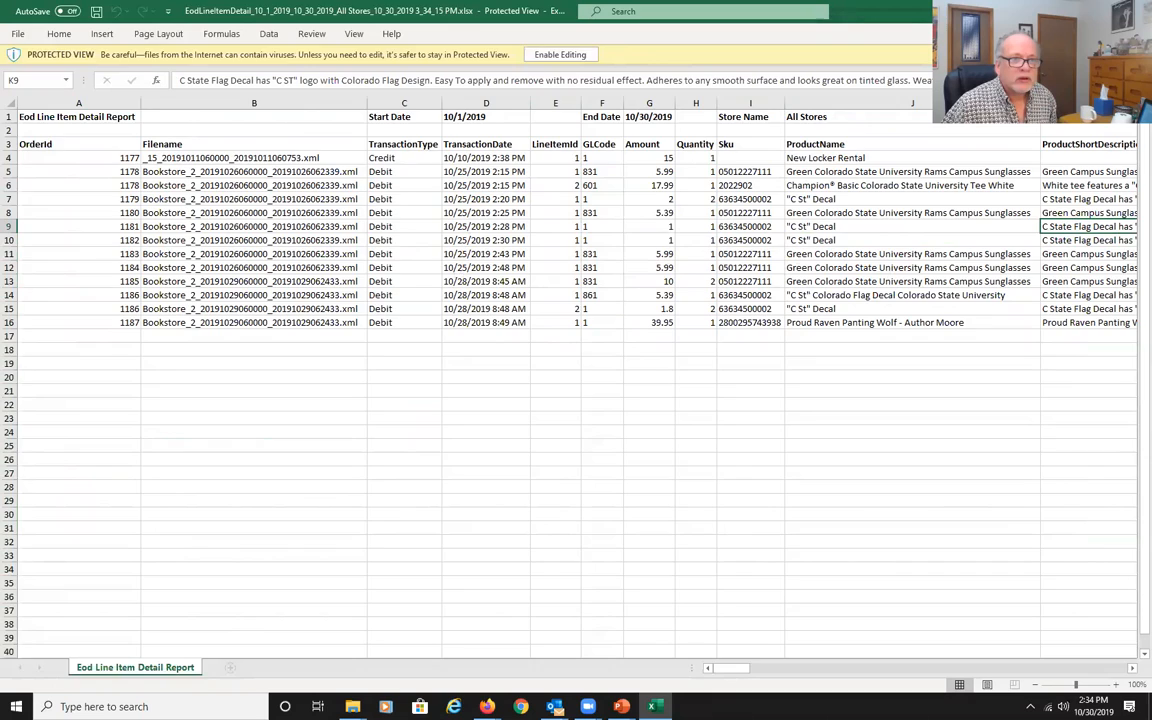
pyautogui.hotkey('alt', 'F4')
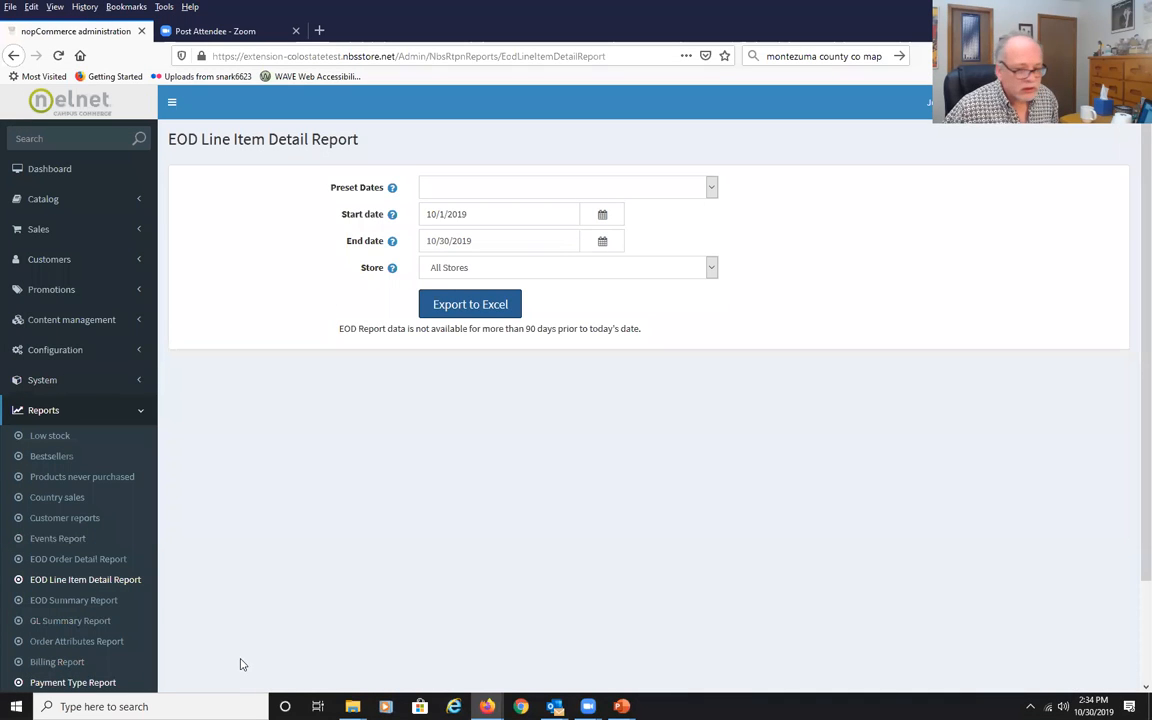
# Open the EOD Summary Report.
pyautogui.click(68, 601)
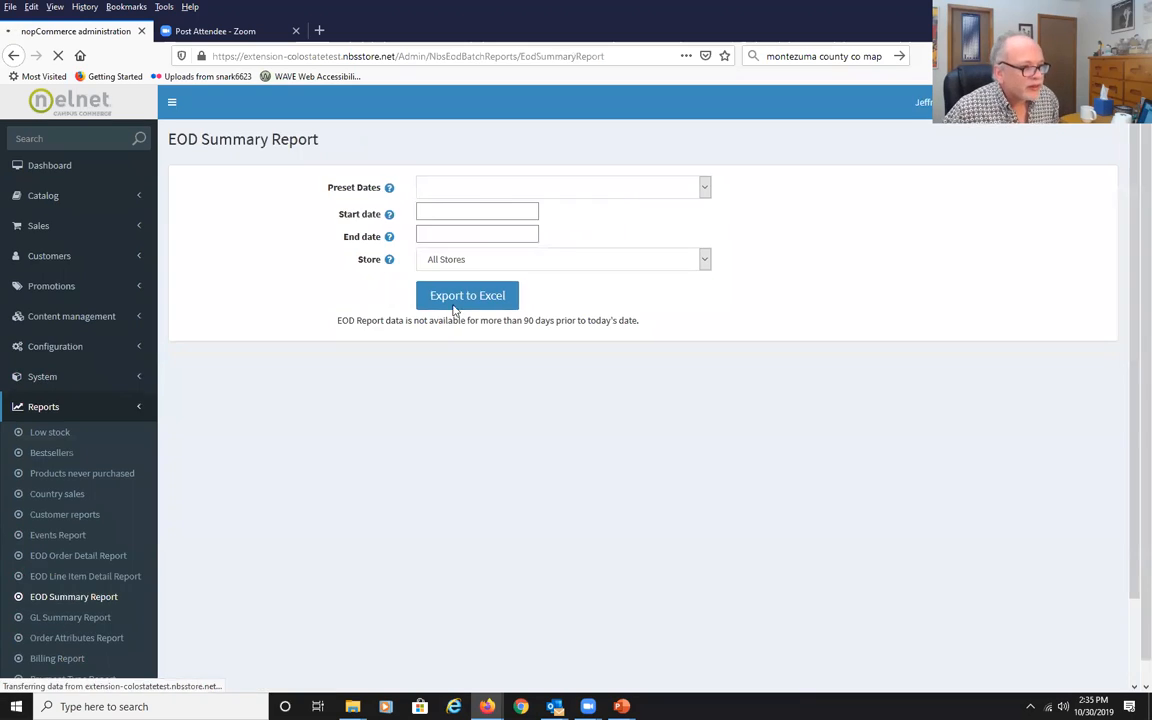
# Export the EOD Summary Report for 10/1/2019 to 10/30/2019 and open it in Excel.
pyautogui.click(604, 218)
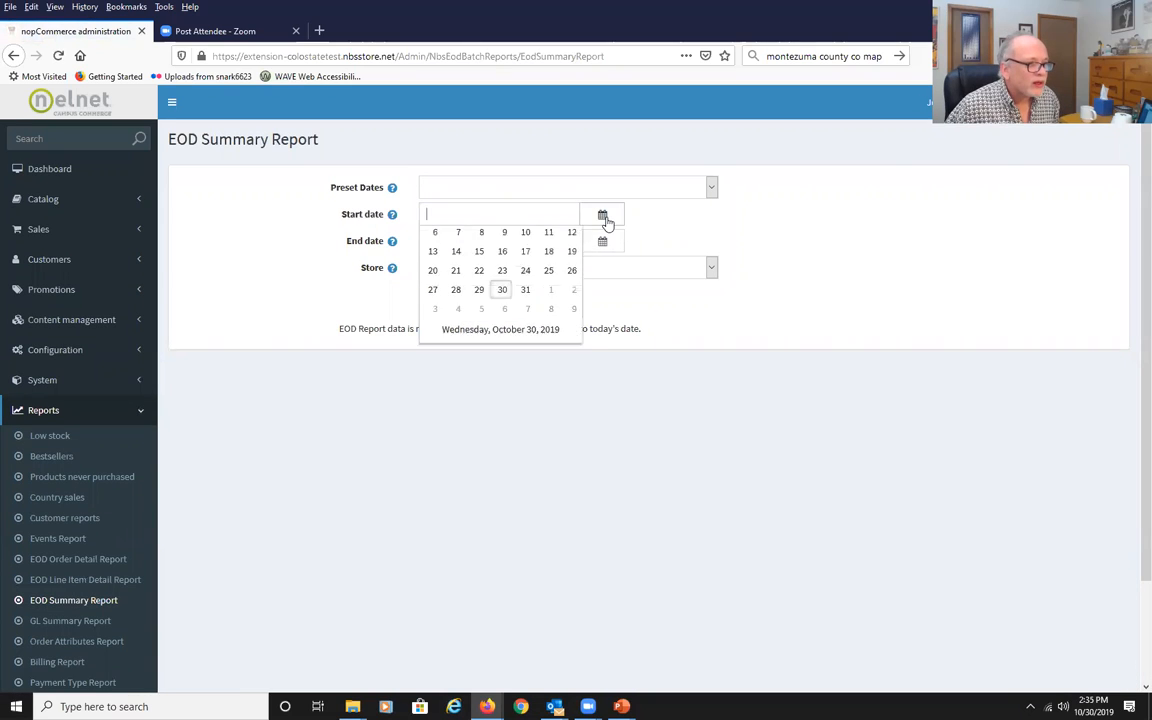
pyautogui.click(481, 280)
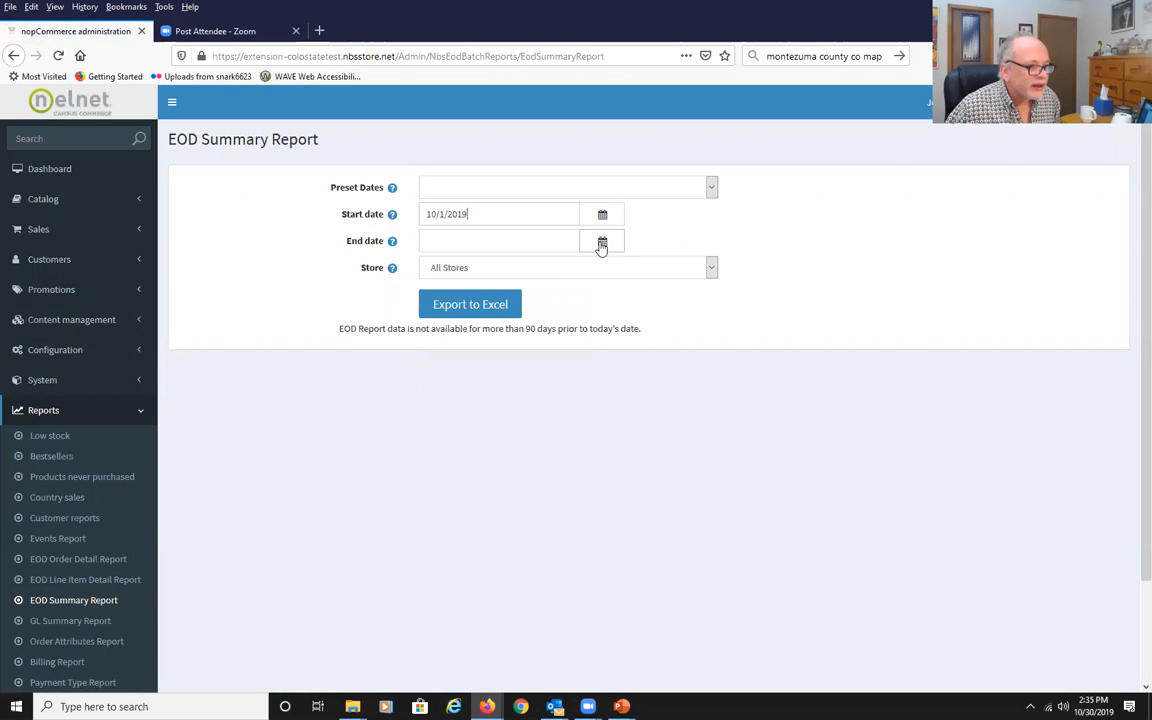
pyautogui.click(603, 242)
pyautogui.click(502, 383)
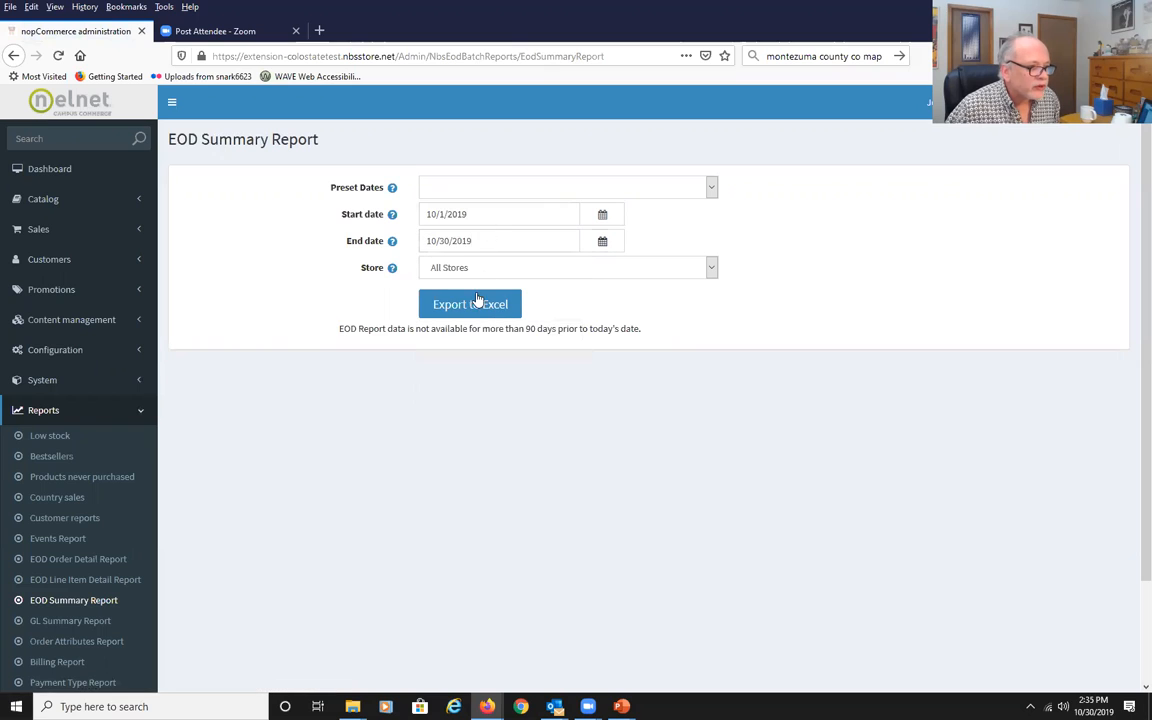
pyautogui.click(477, 310)
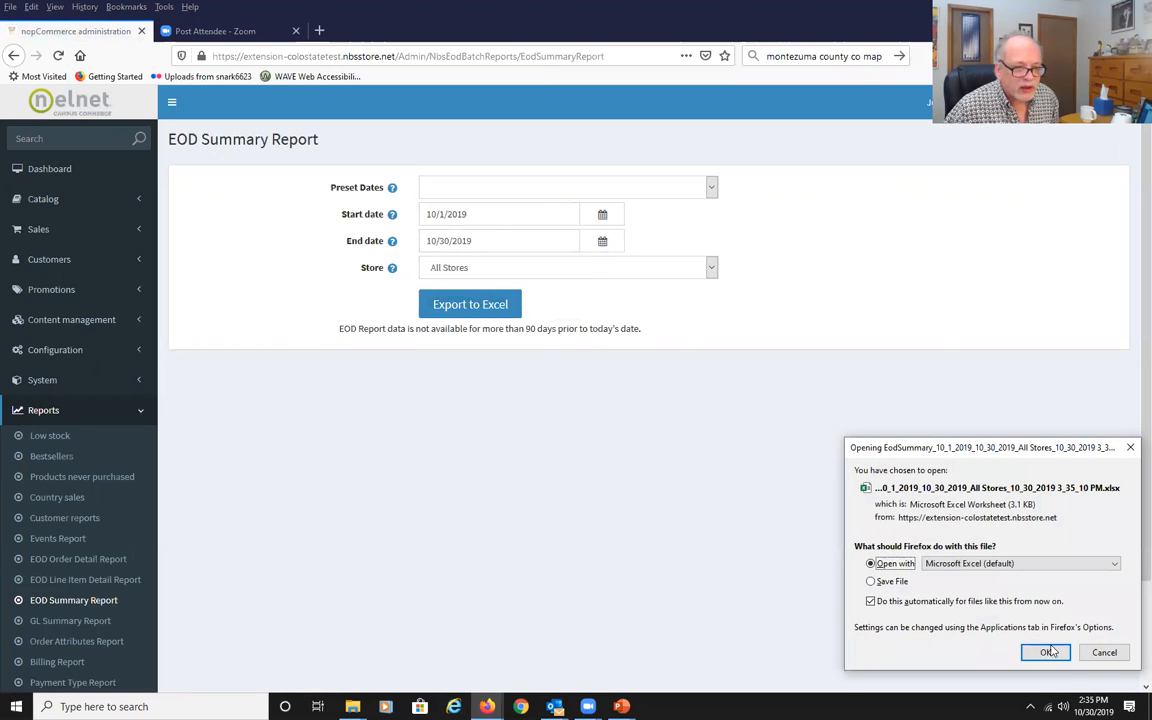
pyautogui.click(1047, 652)
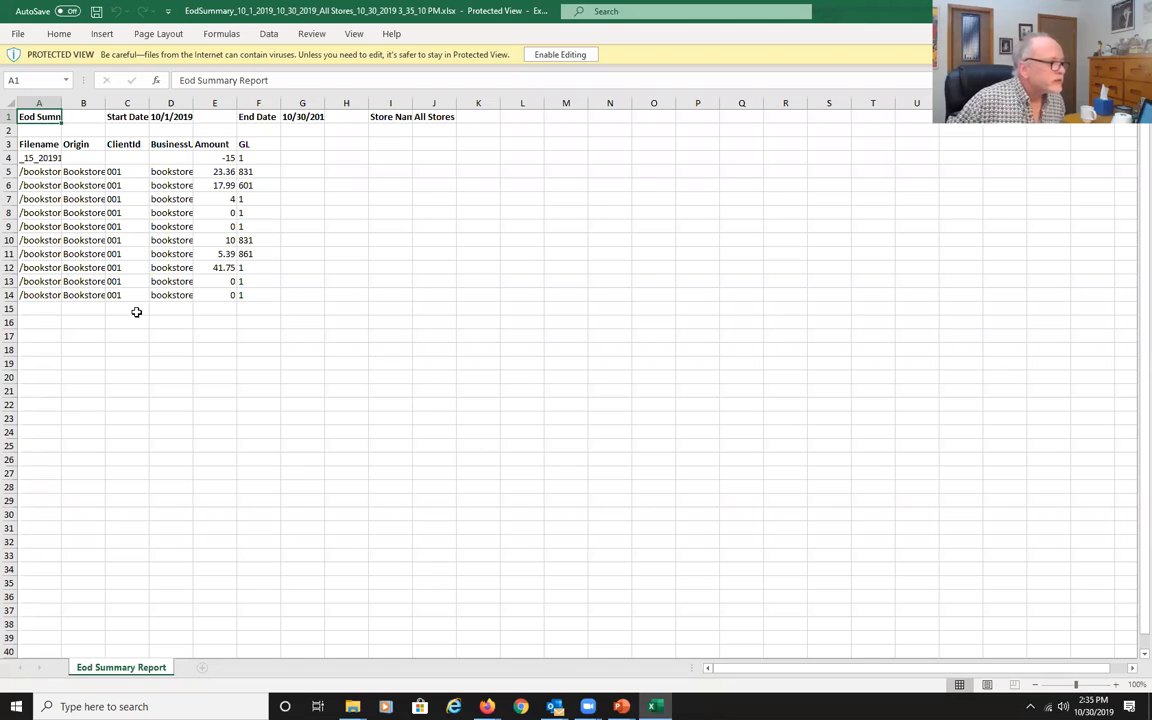
# Autofit all column widths in the summary report.
pyautogui.click(8, 103)
pyautogui.doubleClick(61, 103)
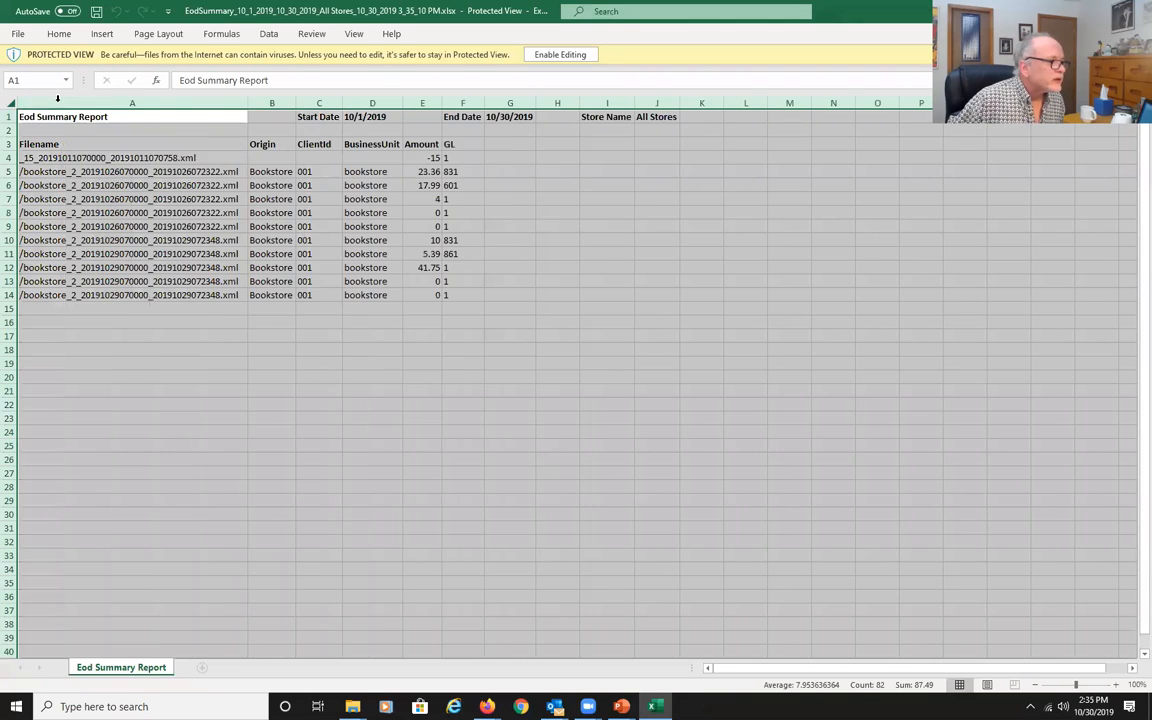
# Review the summary report's filenames, business units, amounts and GL codes, then close Excel.
pyautogui.click(462, 240)
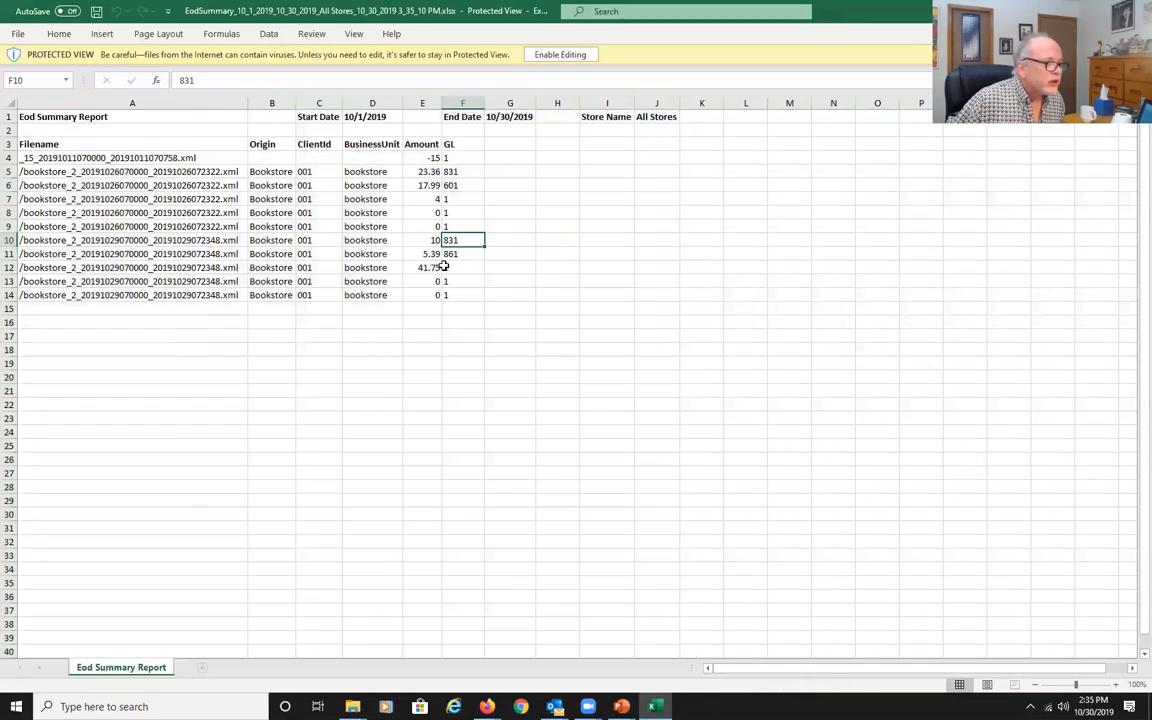
pyautogui.click(428, 240)
pyautogui.click(360, 242)
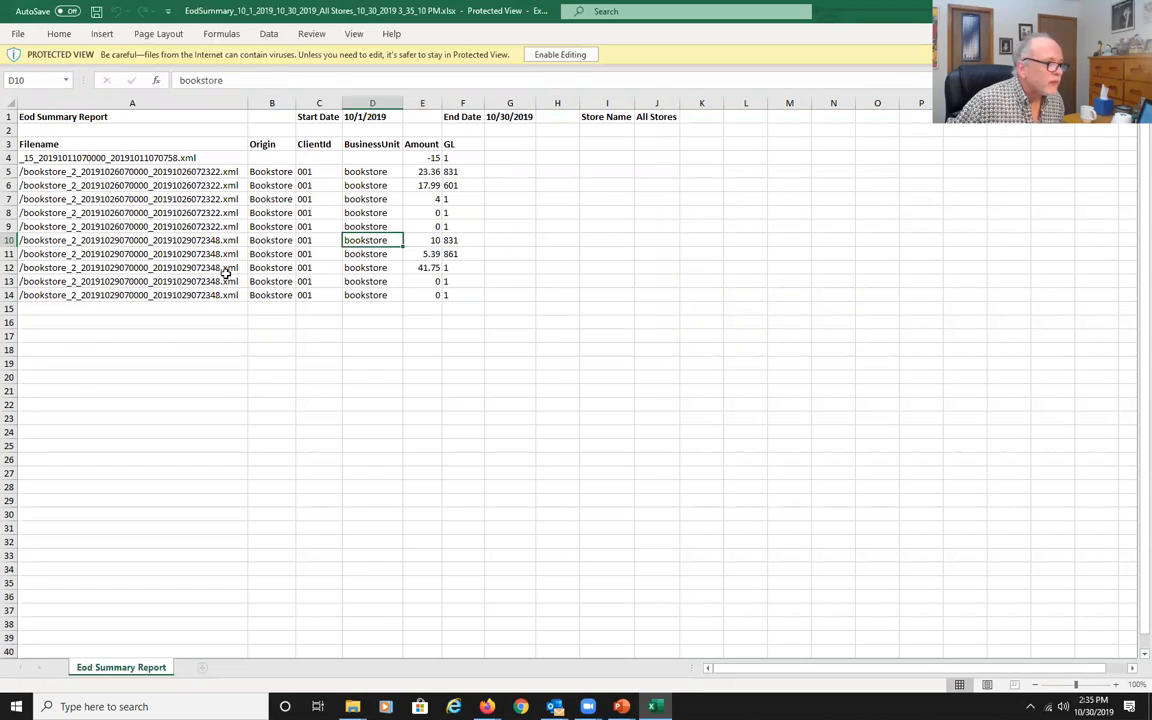
pyautogui.click(260, 225)
pyautogui.click(323, 230)
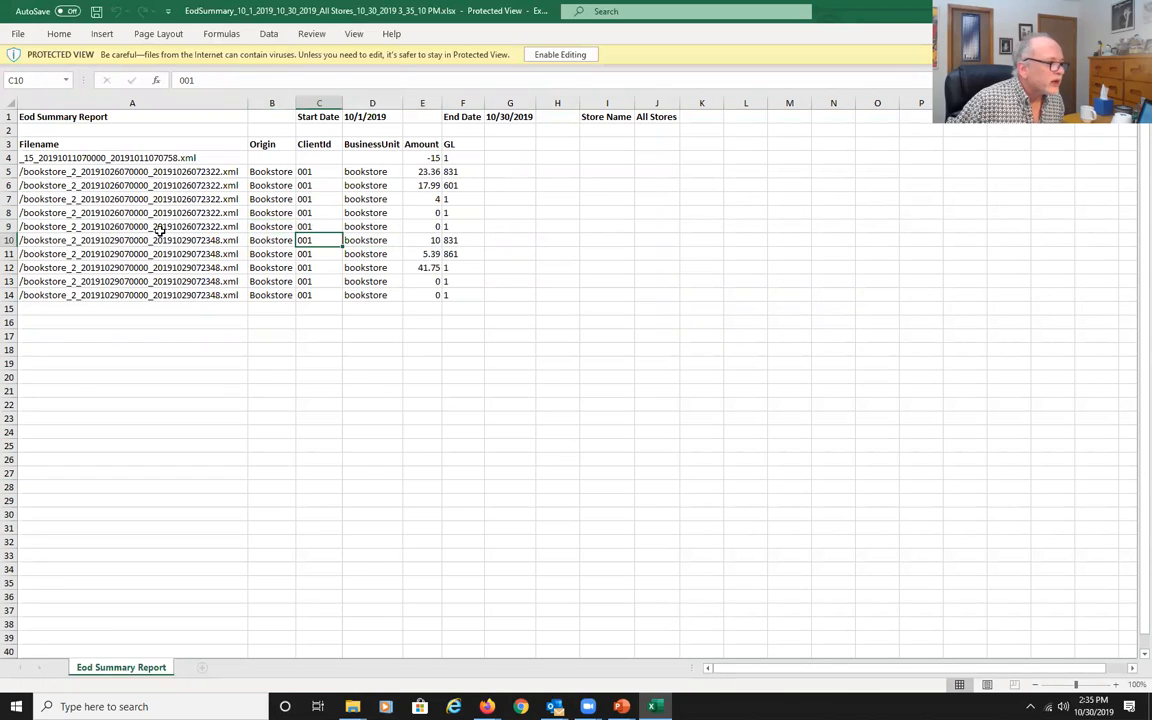
pyautogui.click(162, 226)
pyautogui.click(394, 365)
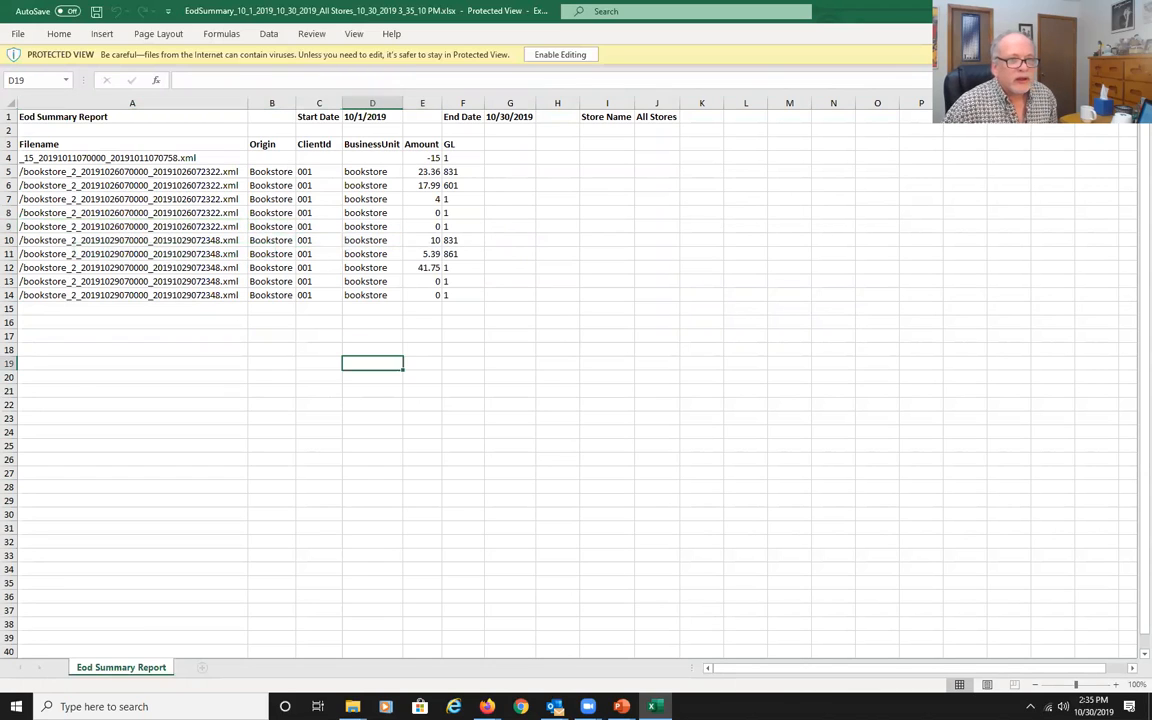
pyautogui.hotkey('alt', 'F4')
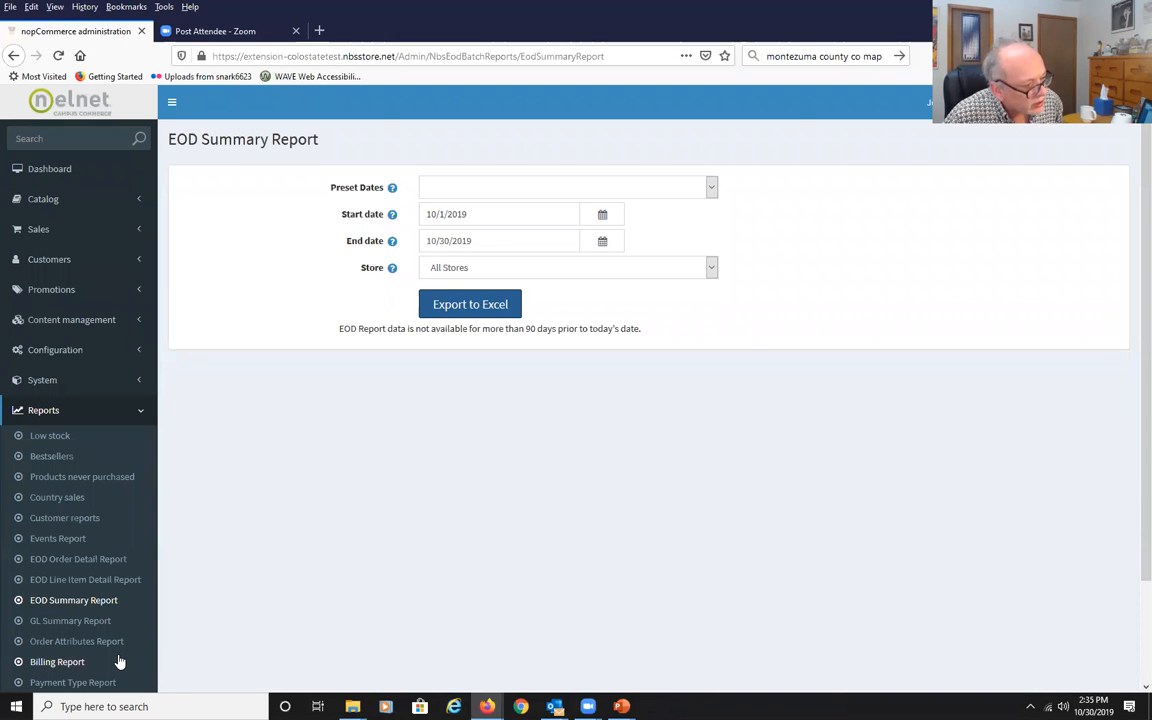
# Open the Order Attributes Report, export it for 10/1/2019 to 10/30/2019 and open it in Excel.
pyautogui.click(112, 645)
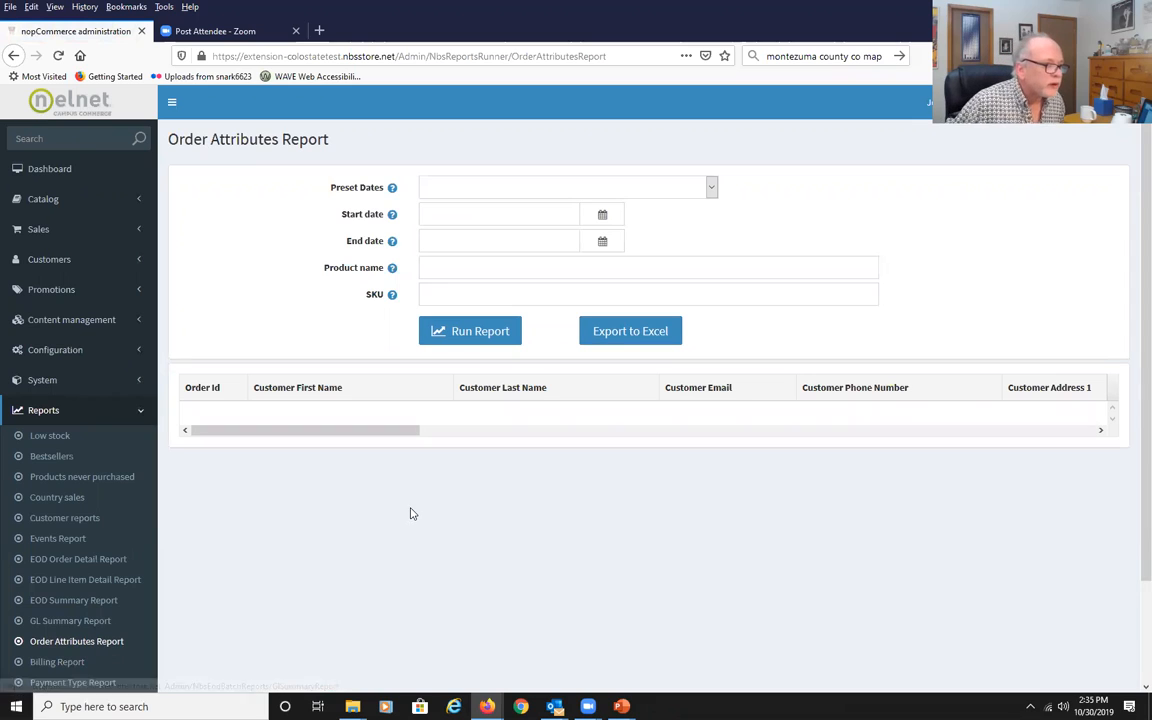
pyautogui.click(601, 218)
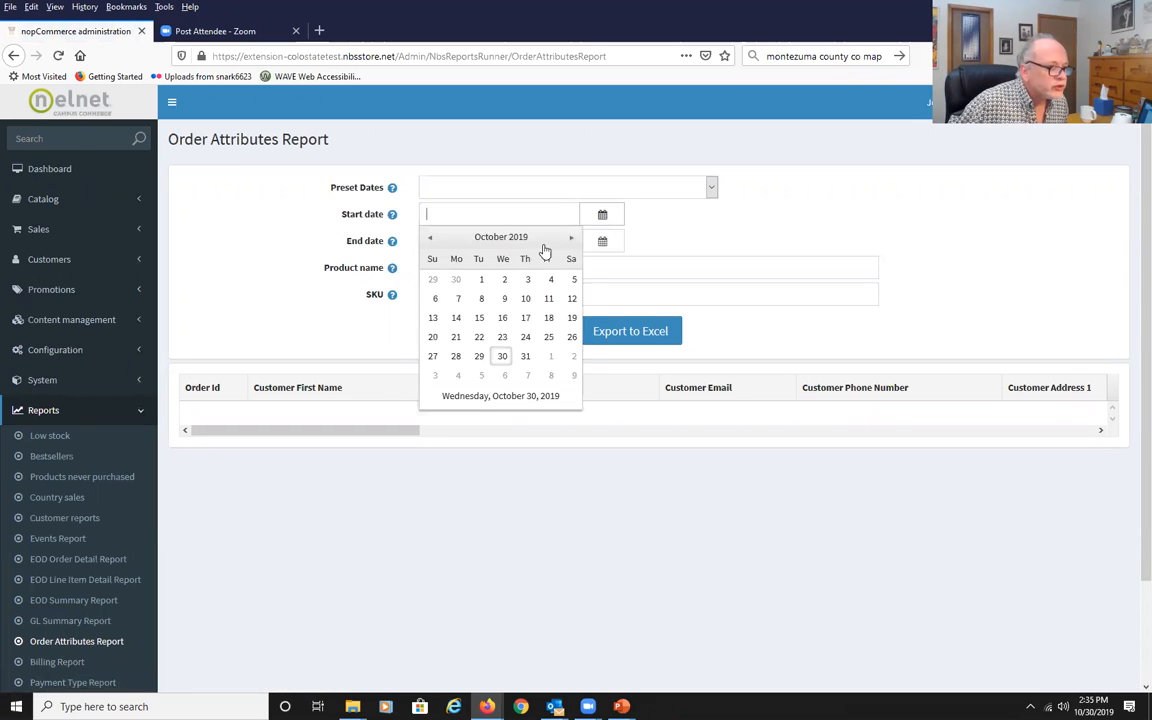
pyautogui.click(479, 277)
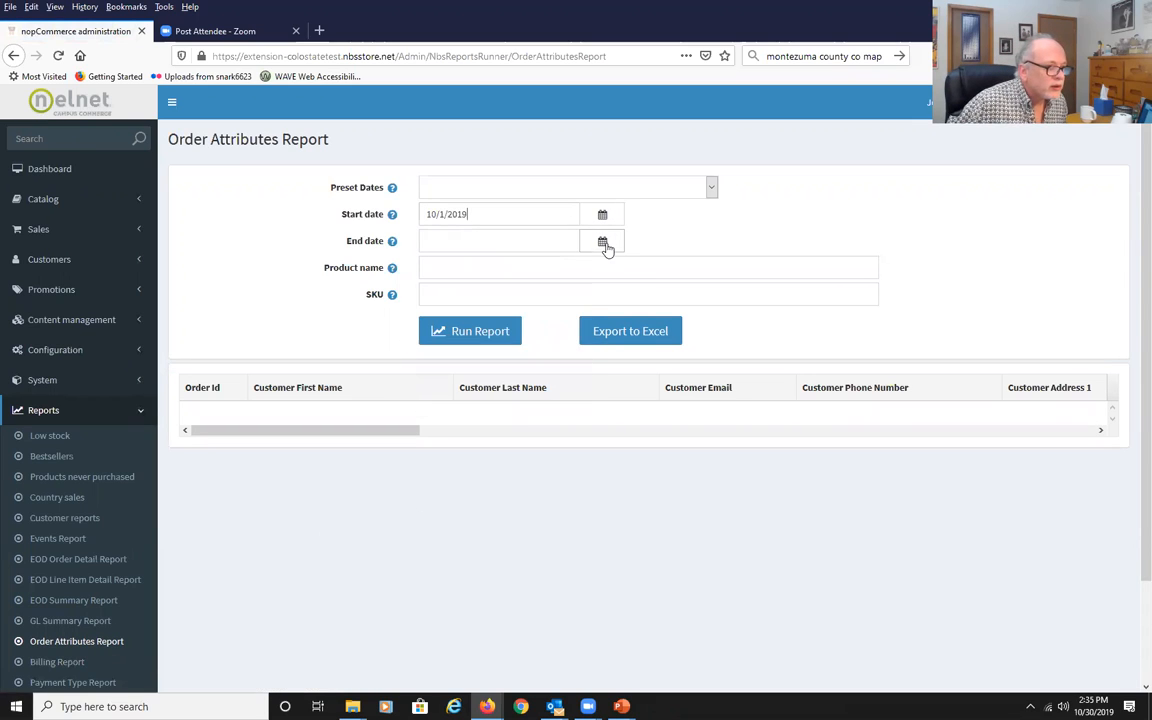
pyautogui.click(602, 241)
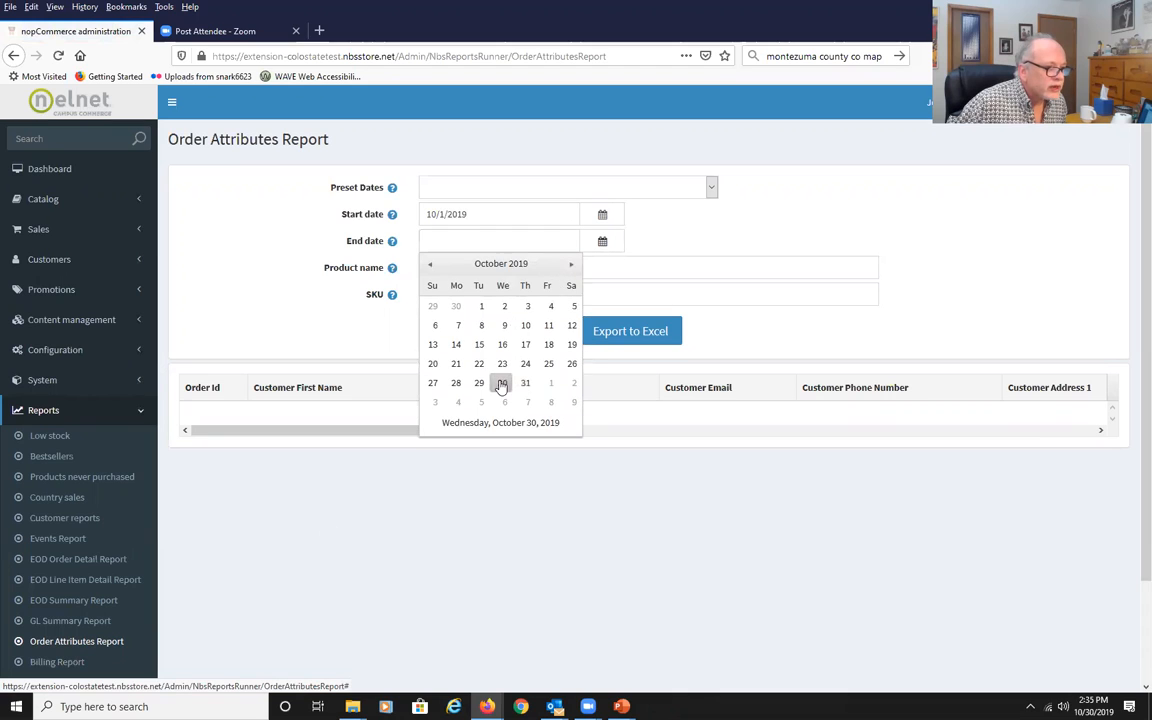
pyautogui.click(502, 383)
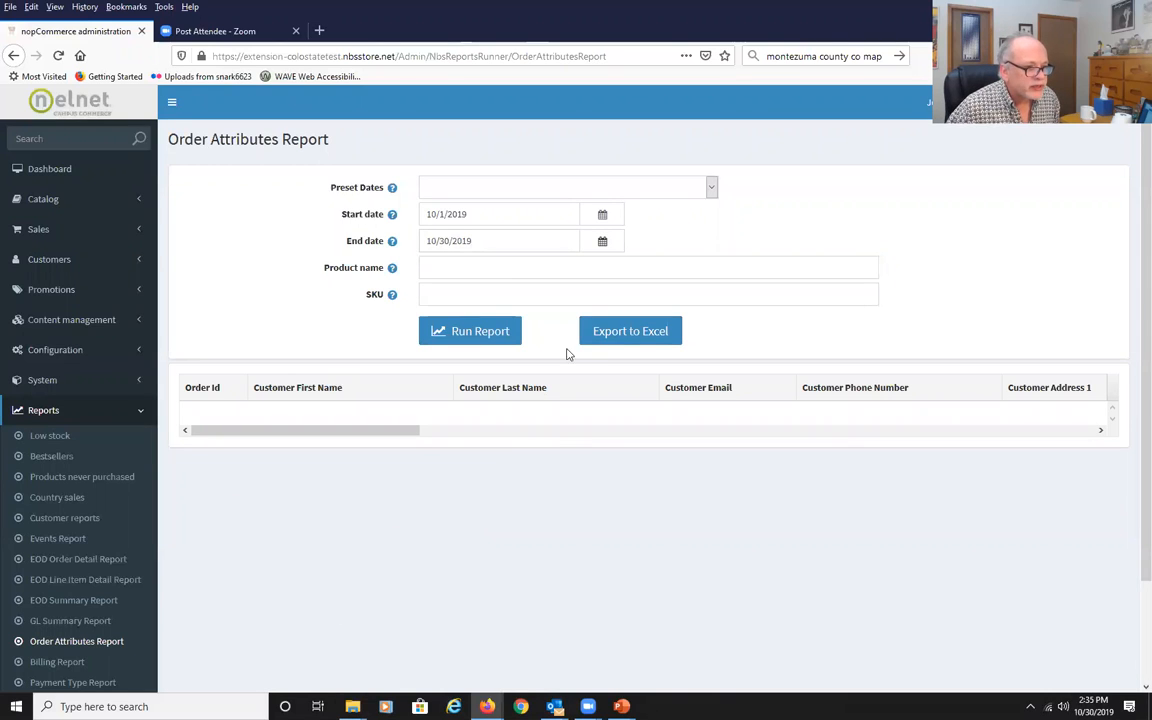
pyautogui.click(632, 340)
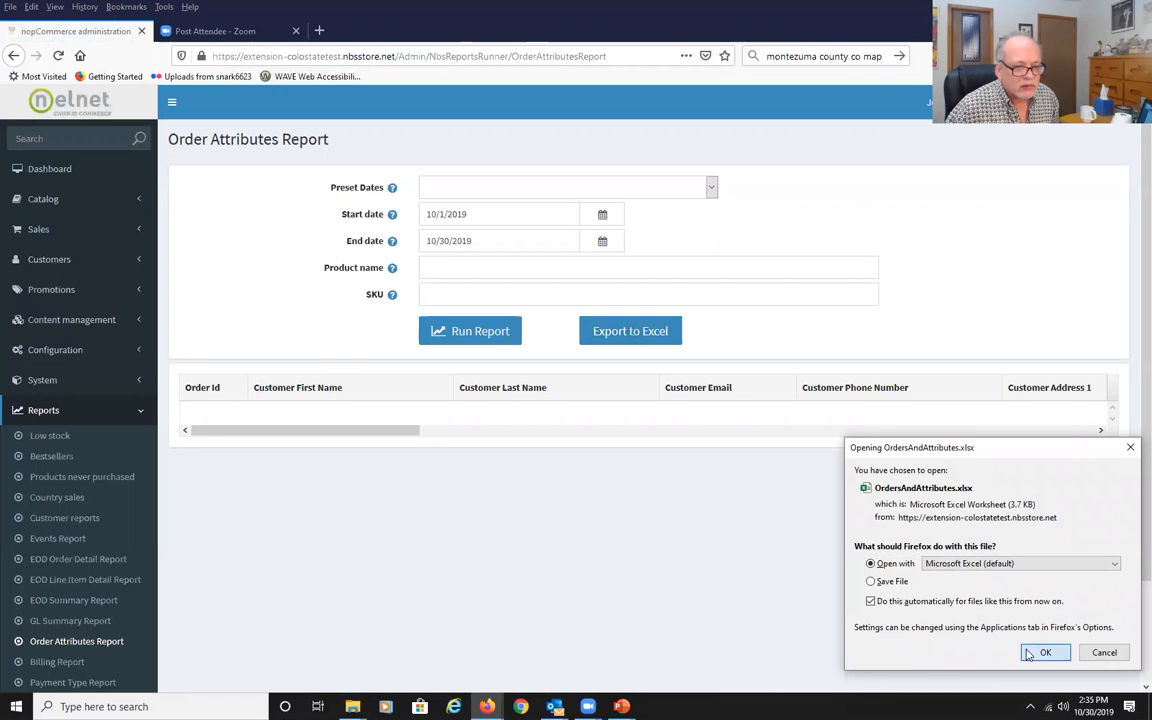
pyautogui.click(1038, 652)
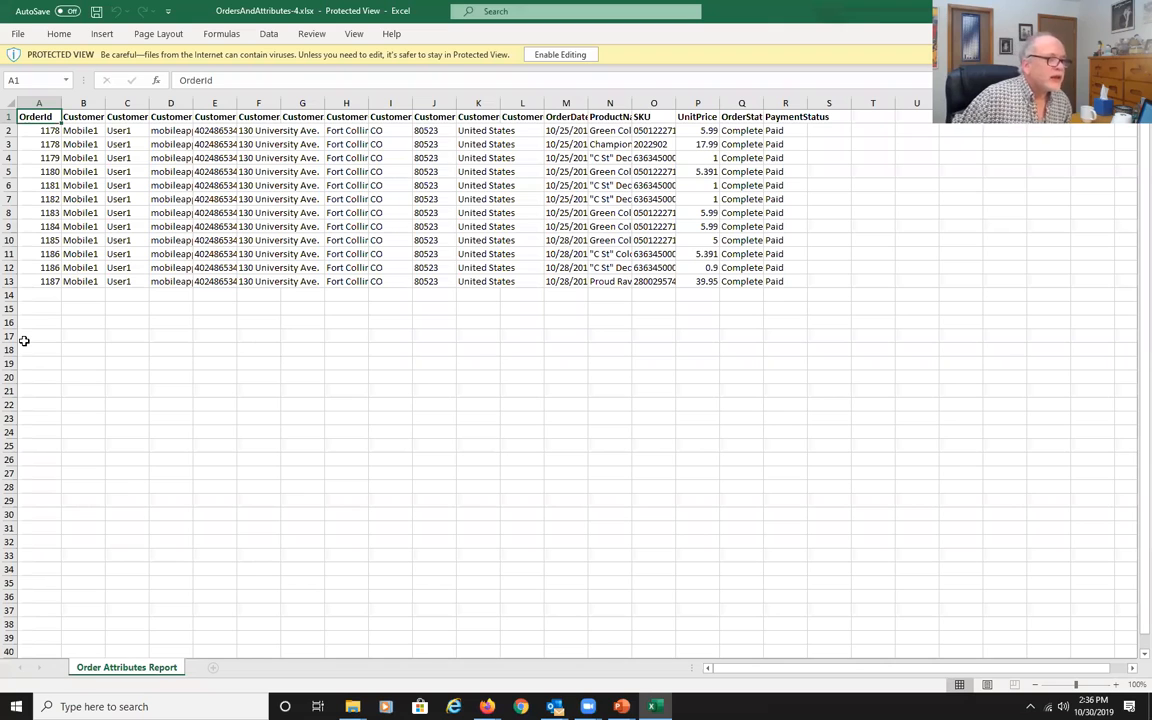
# Autofit all column widths in the order attributes report.
pyautogui.click(6, 101)
pyautogui.doubleClick(61, 103)
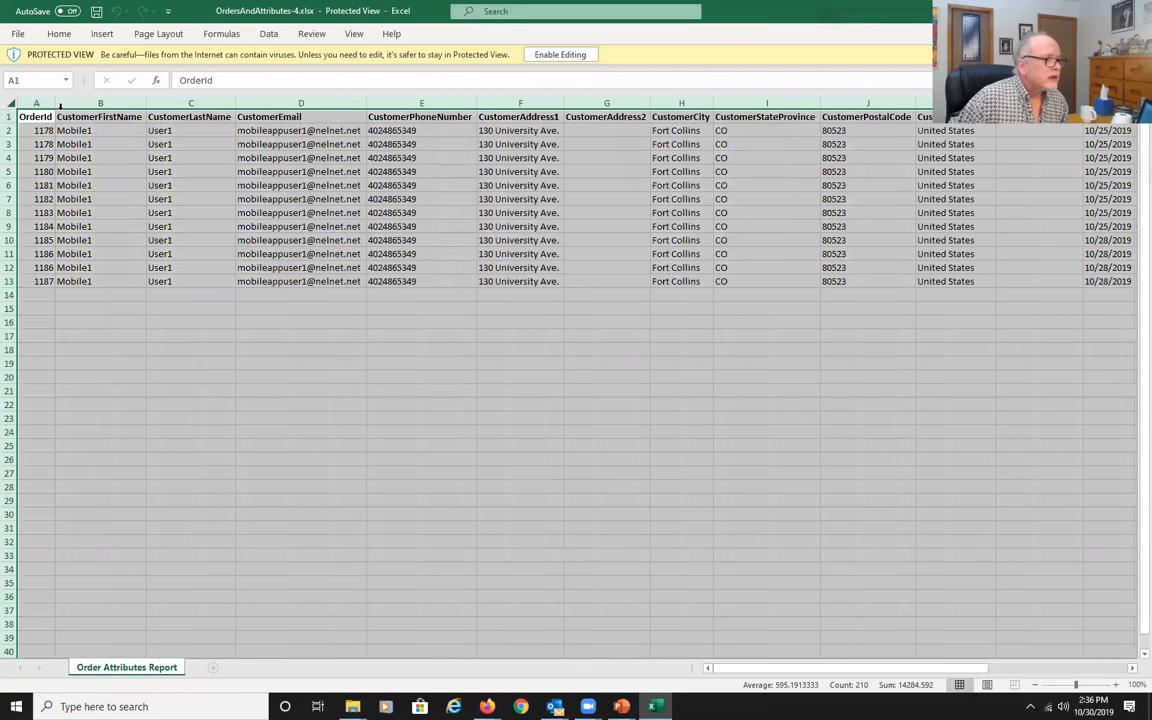
pyautogui.moveTo(720, 668); pyautogui.dragTo(577, 636)
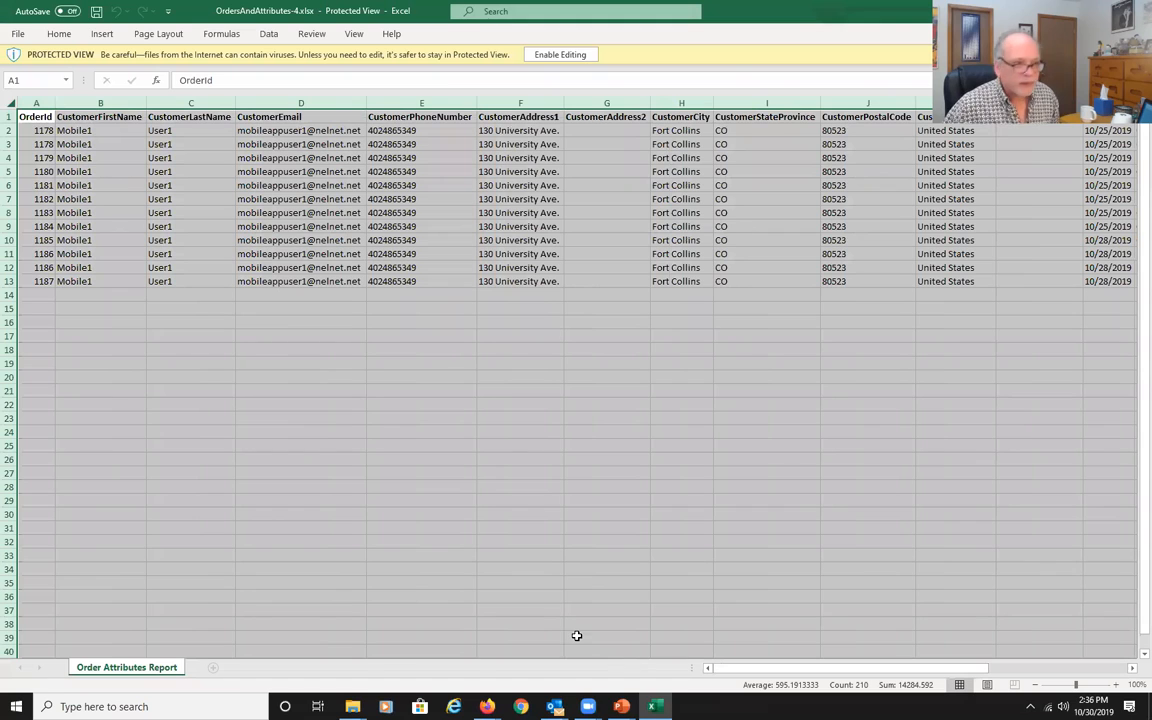
# Enable editing and autofit all column widths in the order attributes report.
pyautogui.click(560, 55)
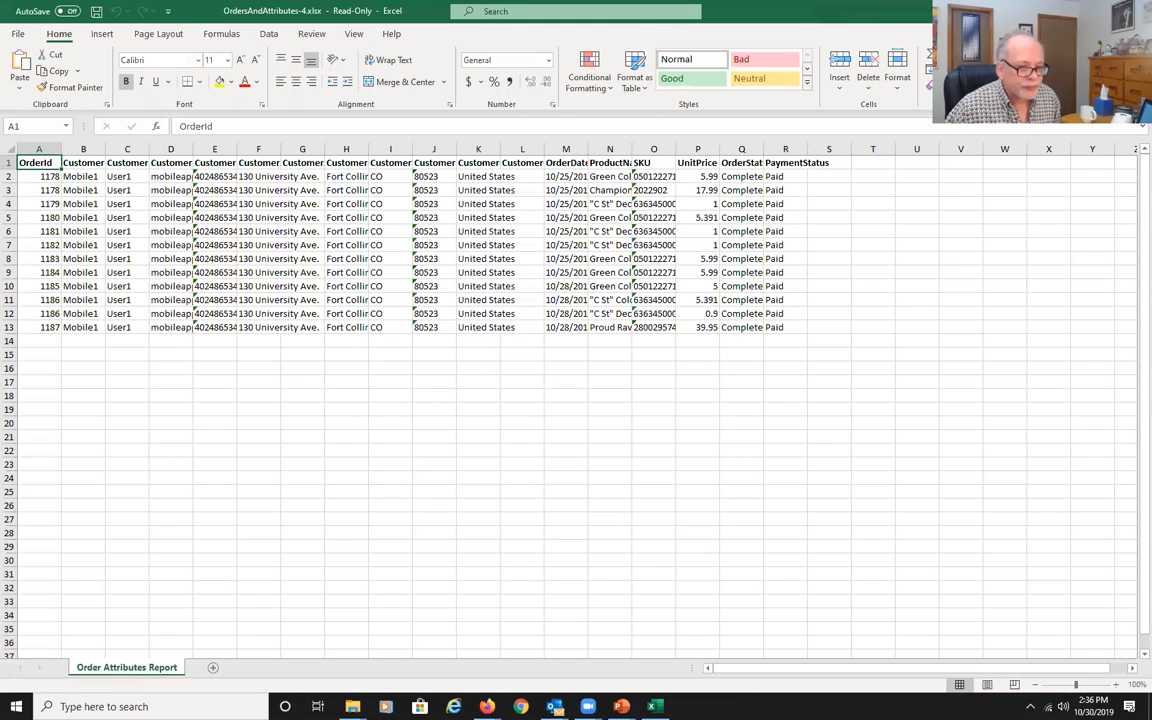
pyautogui.moveTo(977, 668); pyautogui.dragTo(703, 527)
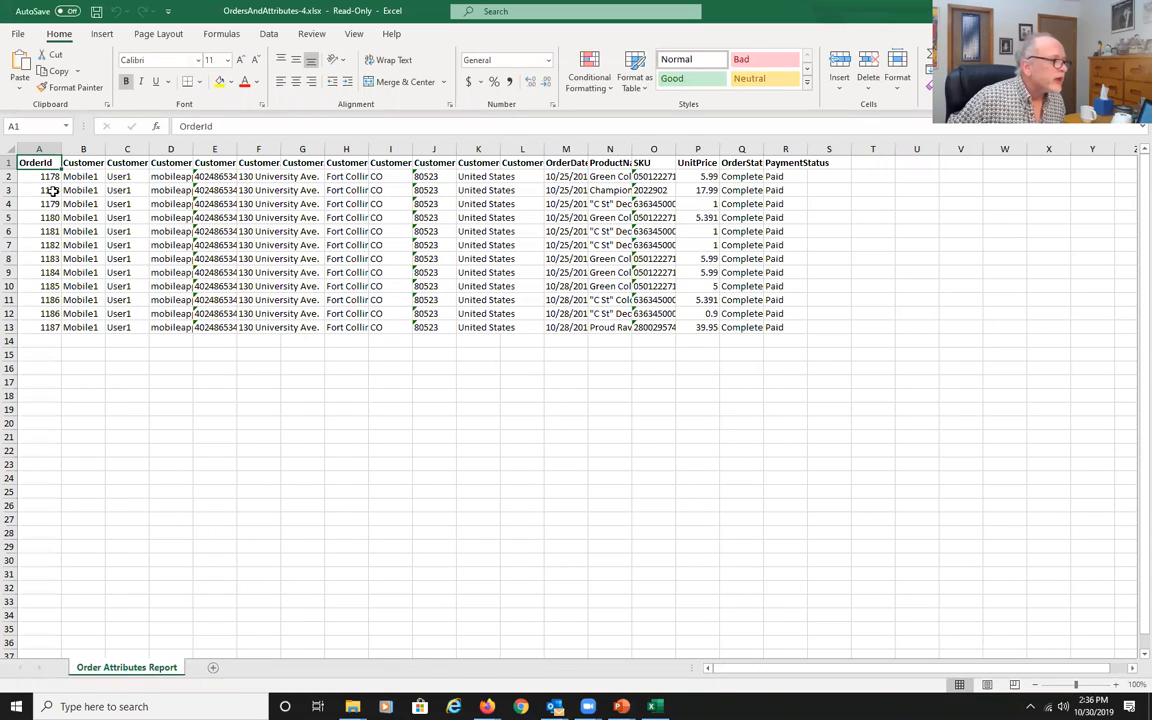
pyautogui.click(7, 148)
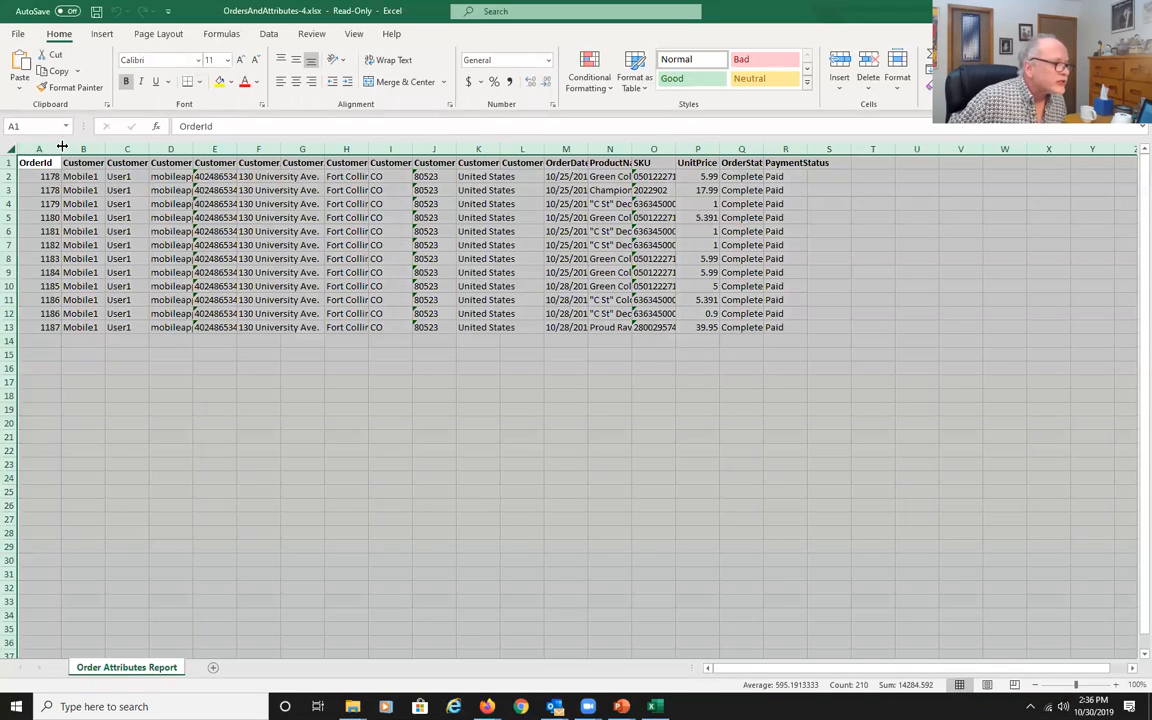
pyautogui.doubleClick(62, 147)
pyautogui.click(180, 436)
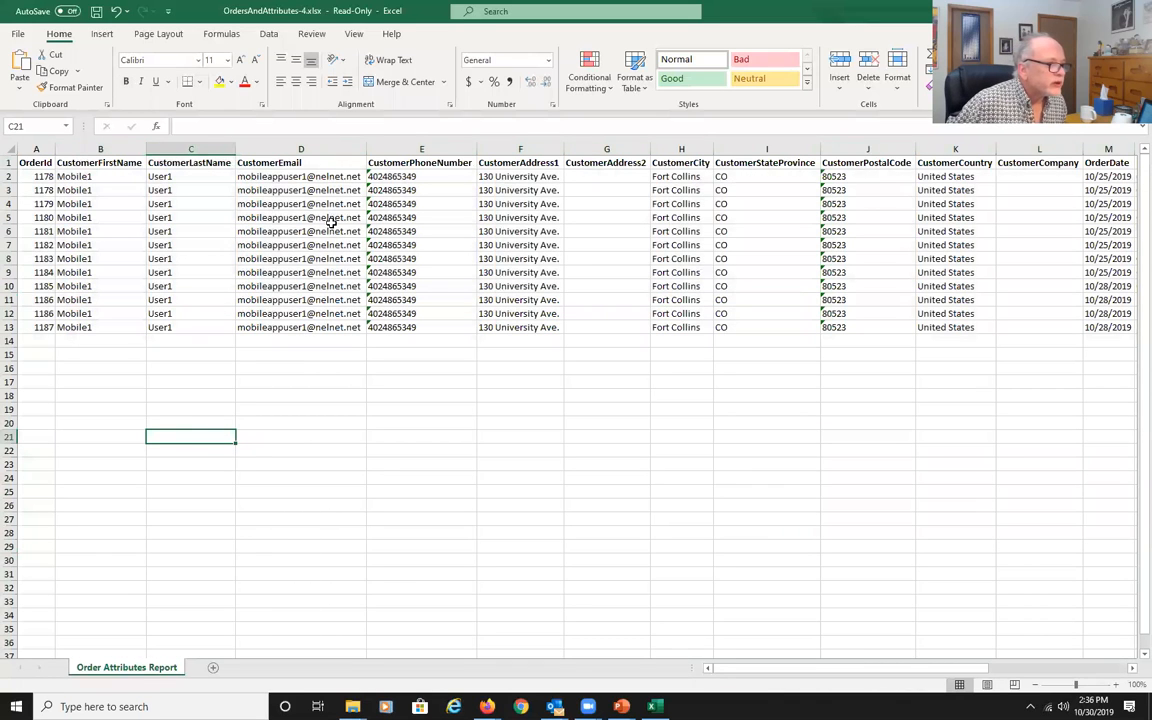
# Review the order attributes report's customer, address, product and payment columns, then close Excel without saving.
pyautogui.click(268, 218)
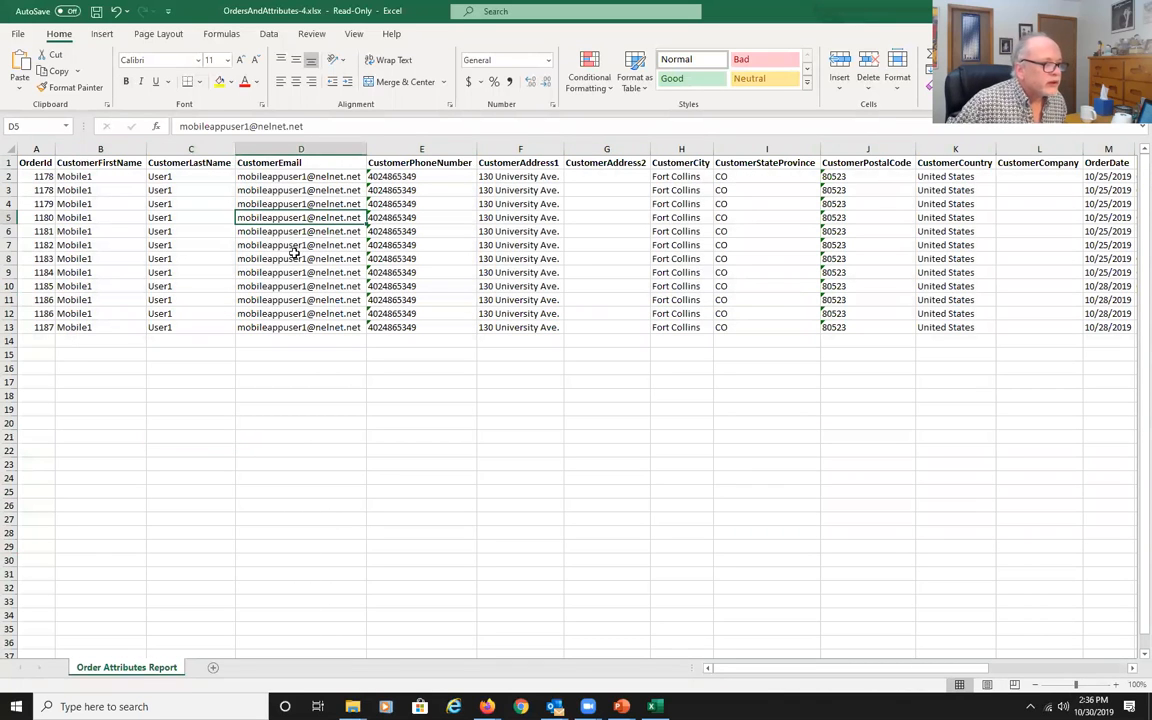
pyautogui.click(384, 207)
pyautogui.click(522, 221)
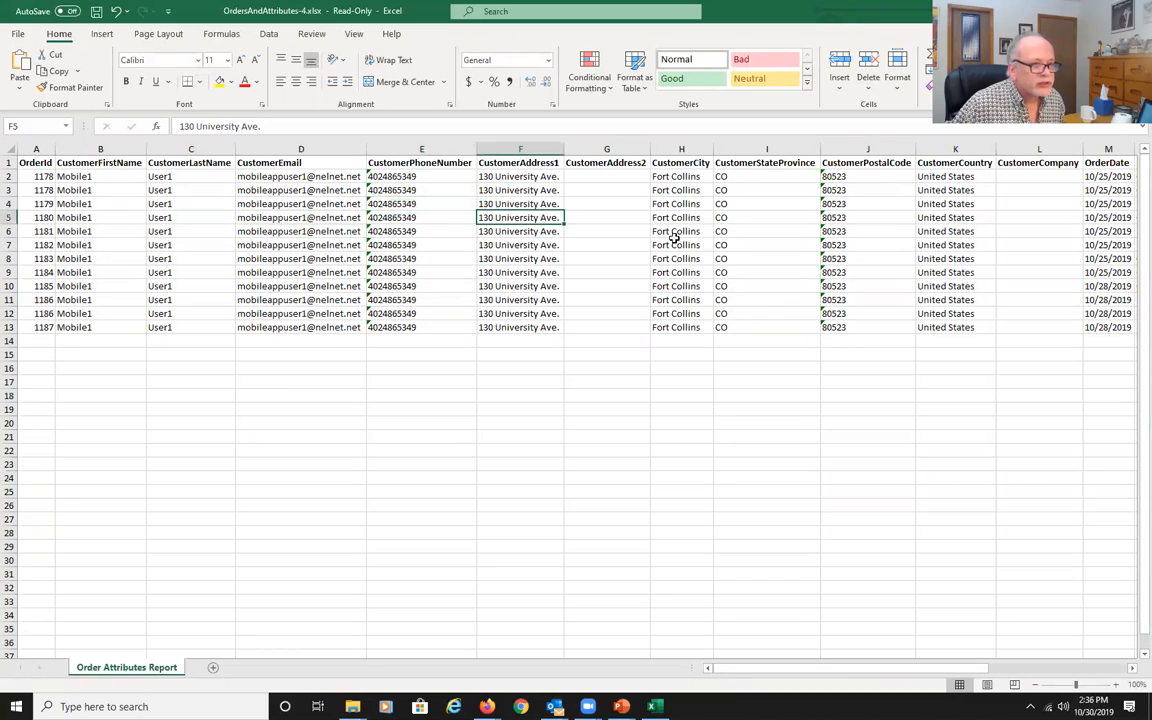
pyautogui.moveTo(852, 669); pyautogui.dragTo(1024, 662)
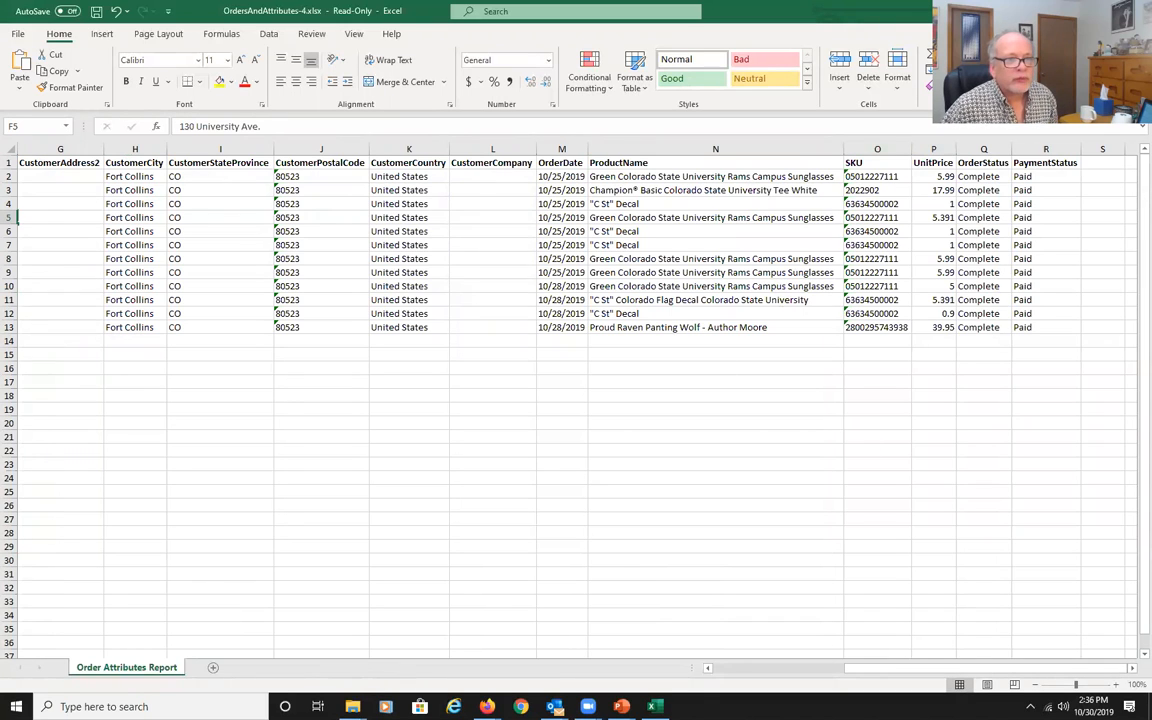
pyautogui.click(1135, 11)
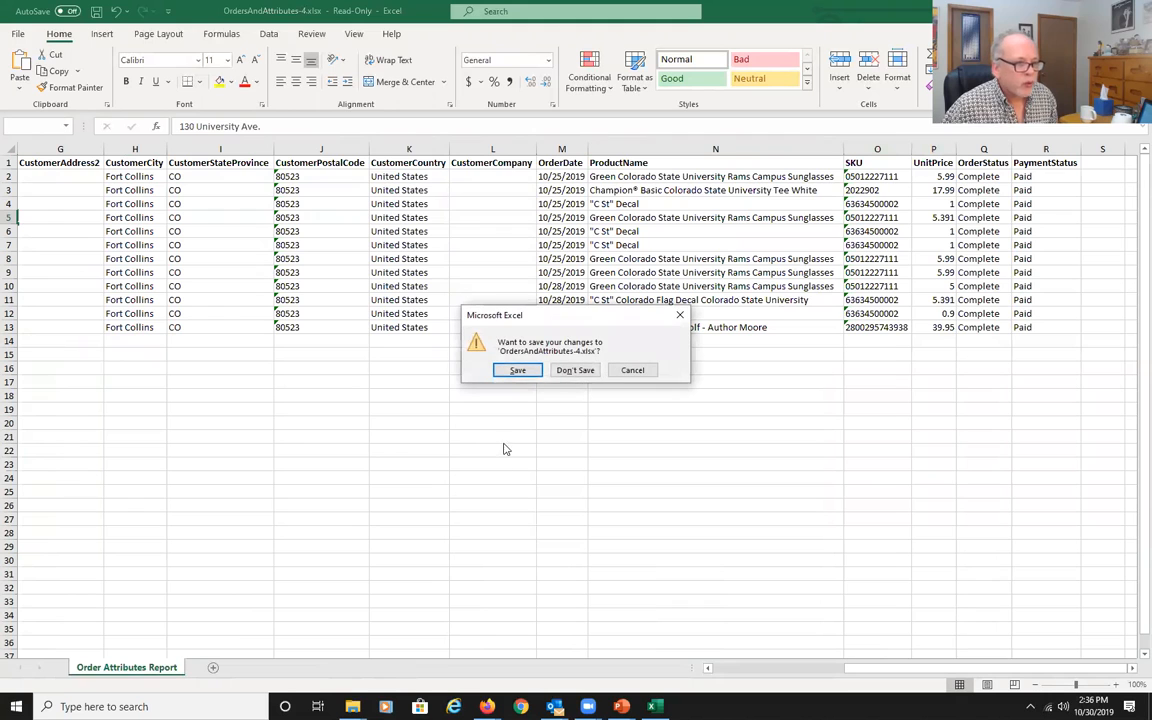
pyautogui.click(573, 371)
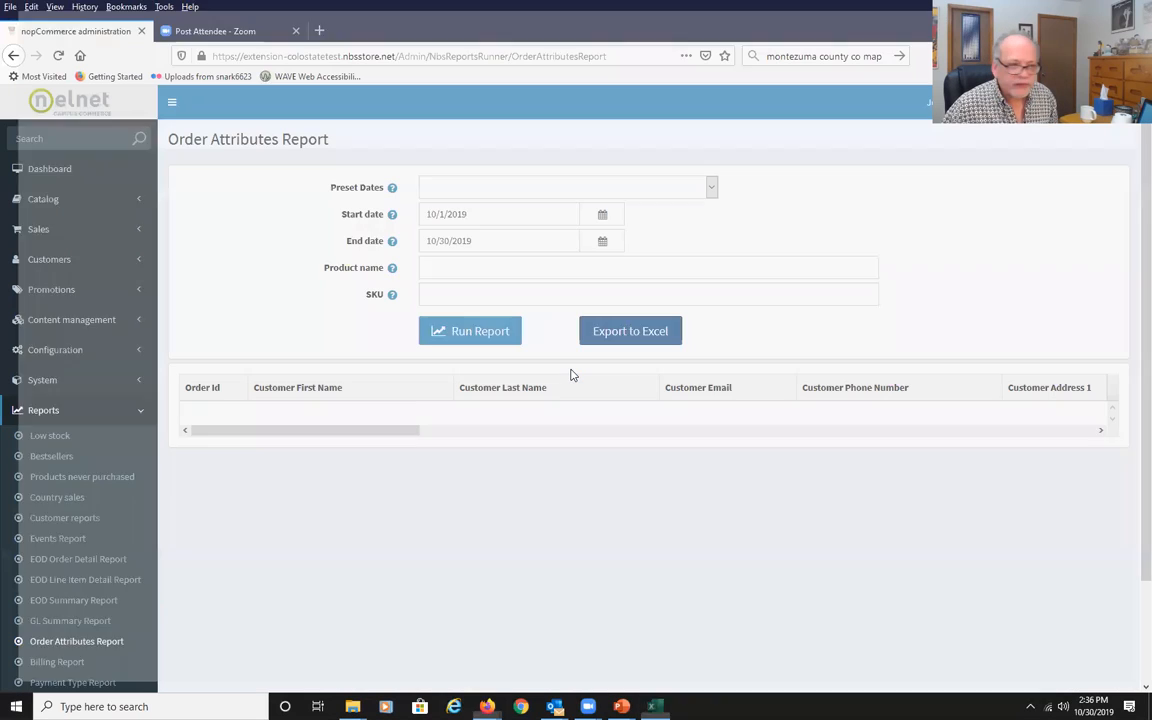